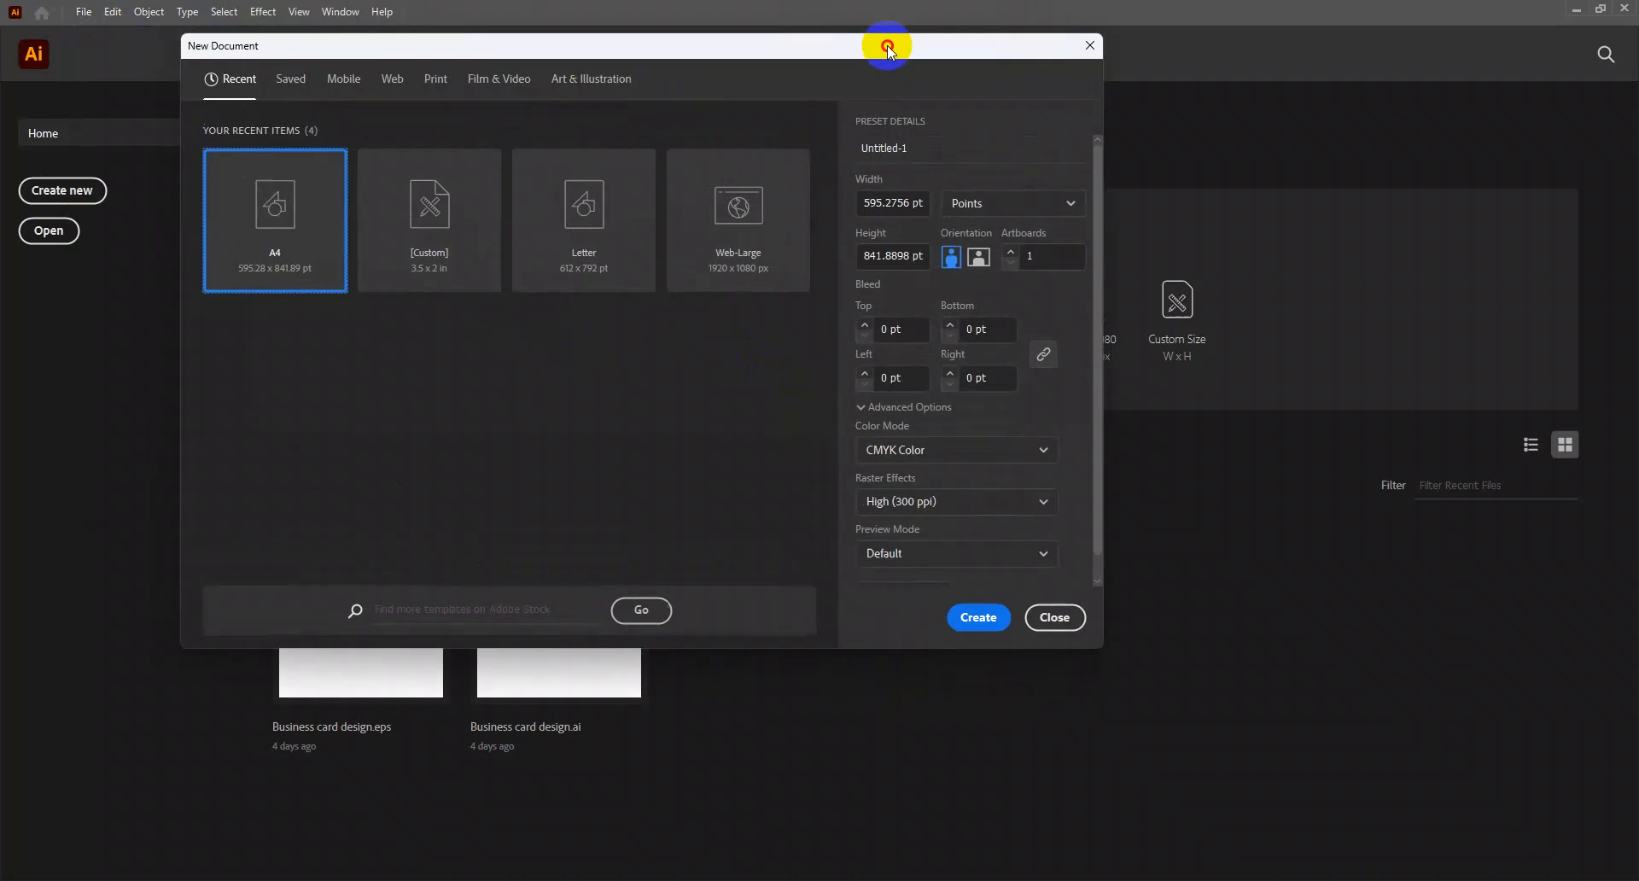
Set the new document's units to pixels, with a width and height of 2000 px each
click(1007, 214)
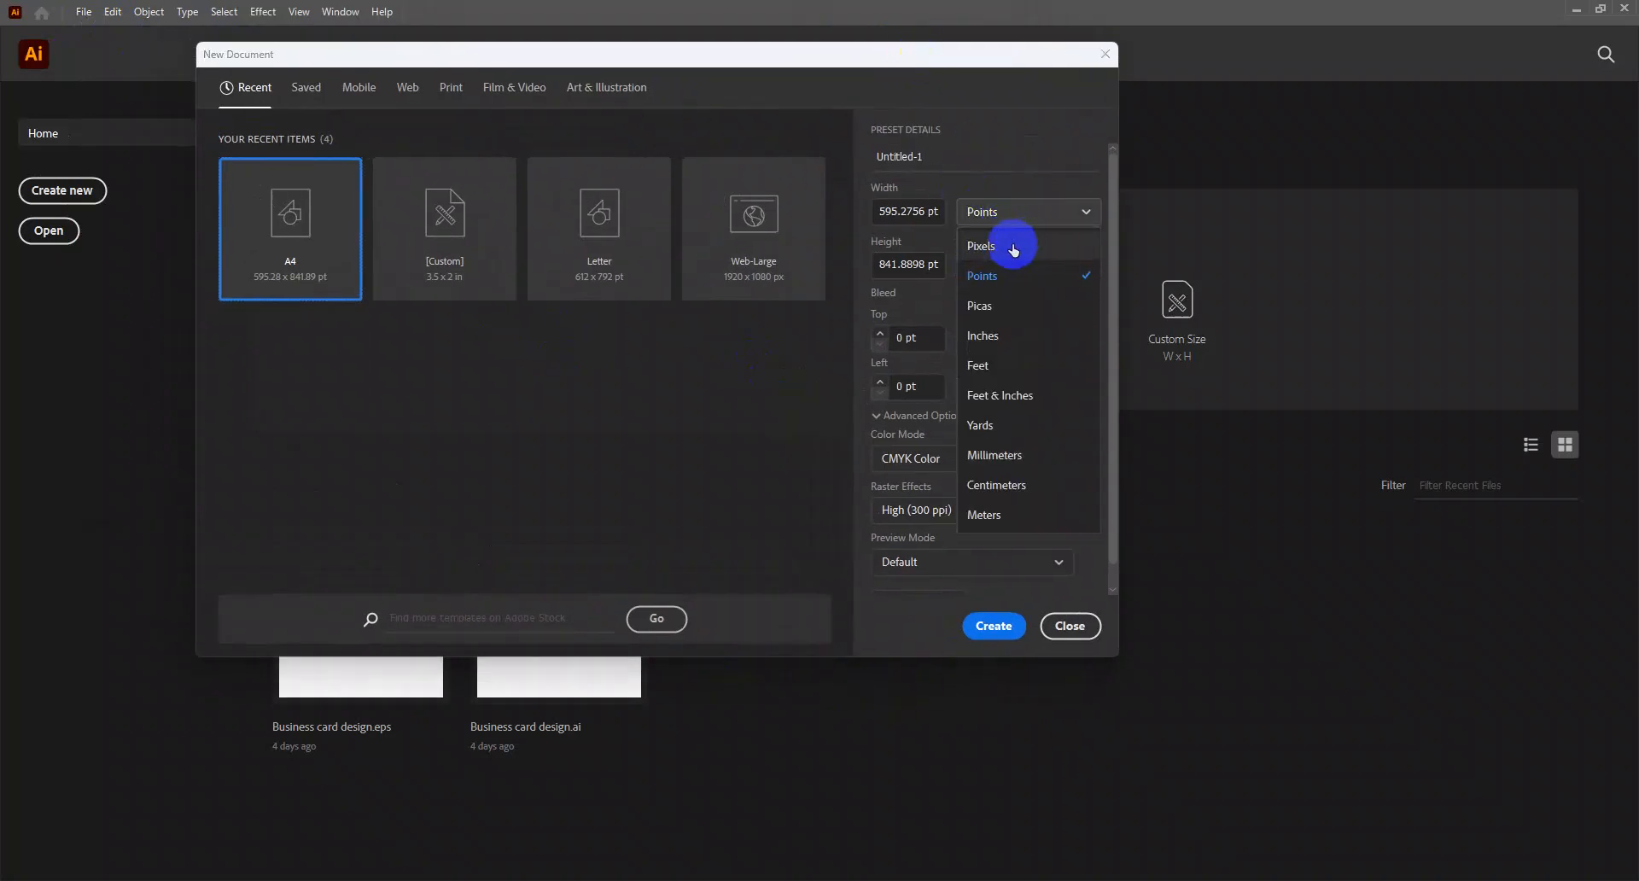
click(1005, 247)
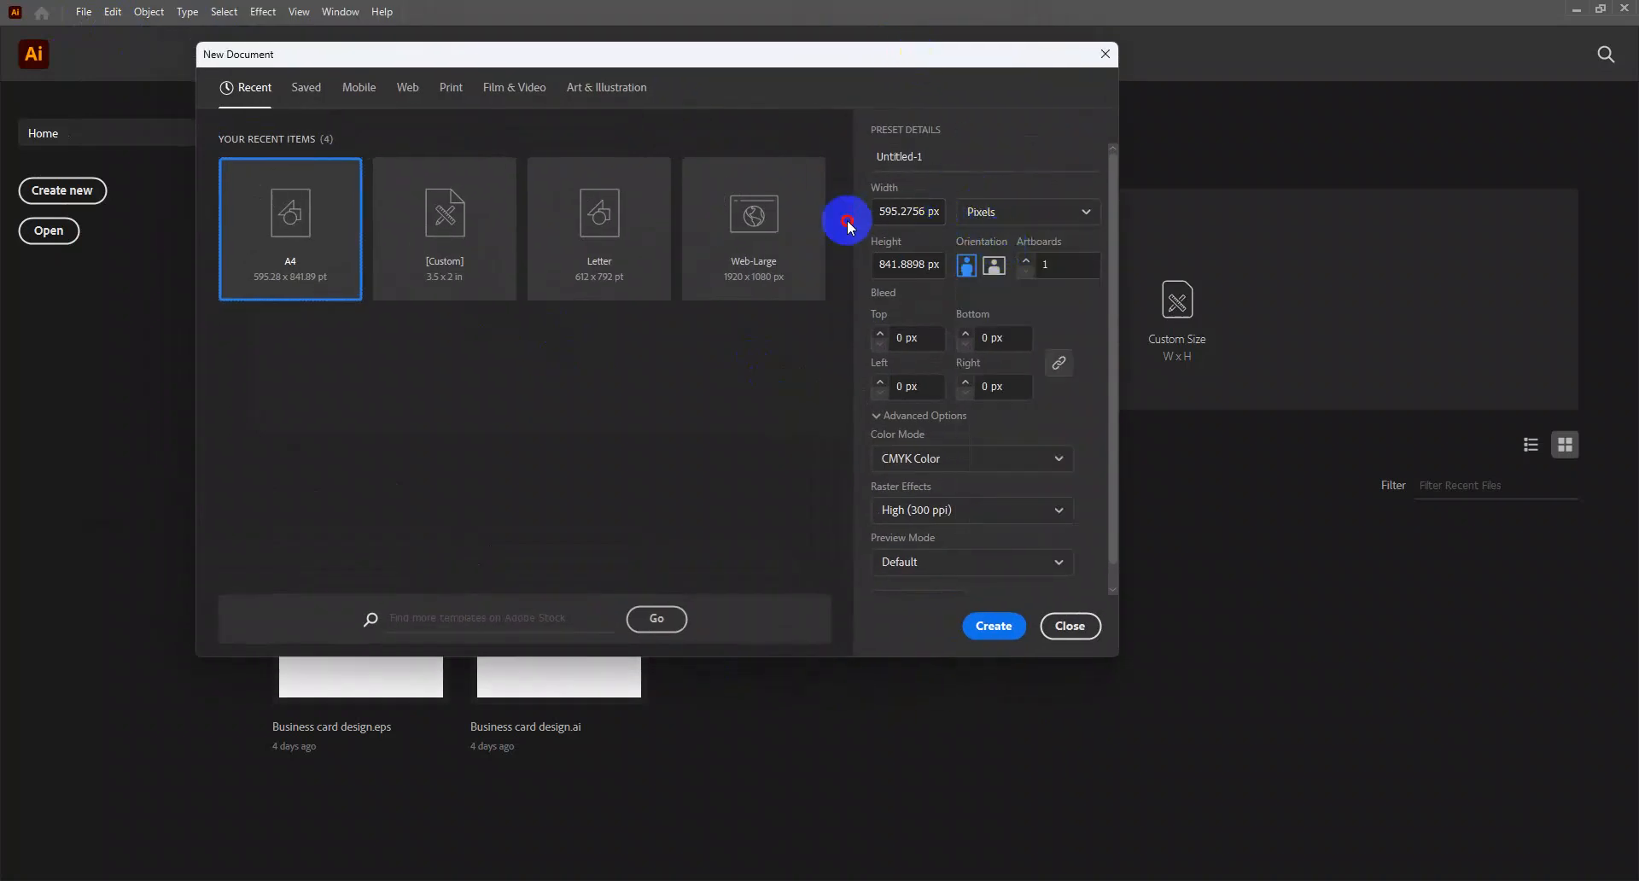
drag(884, 212, 951, 217)
text(2000)
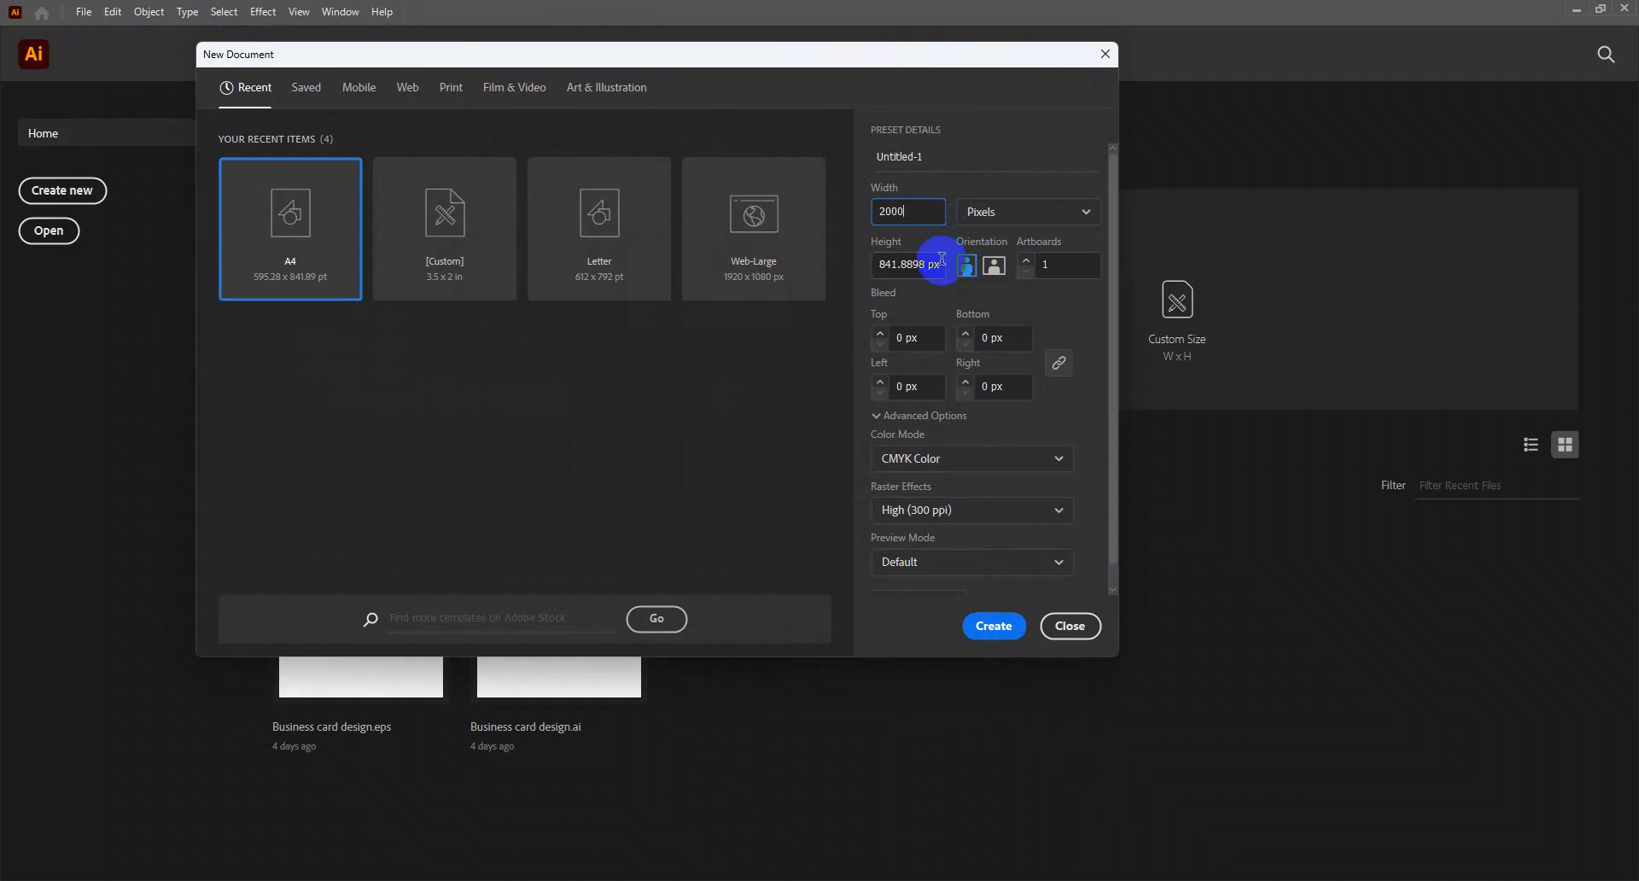
drag(883, 263, 935, 260)
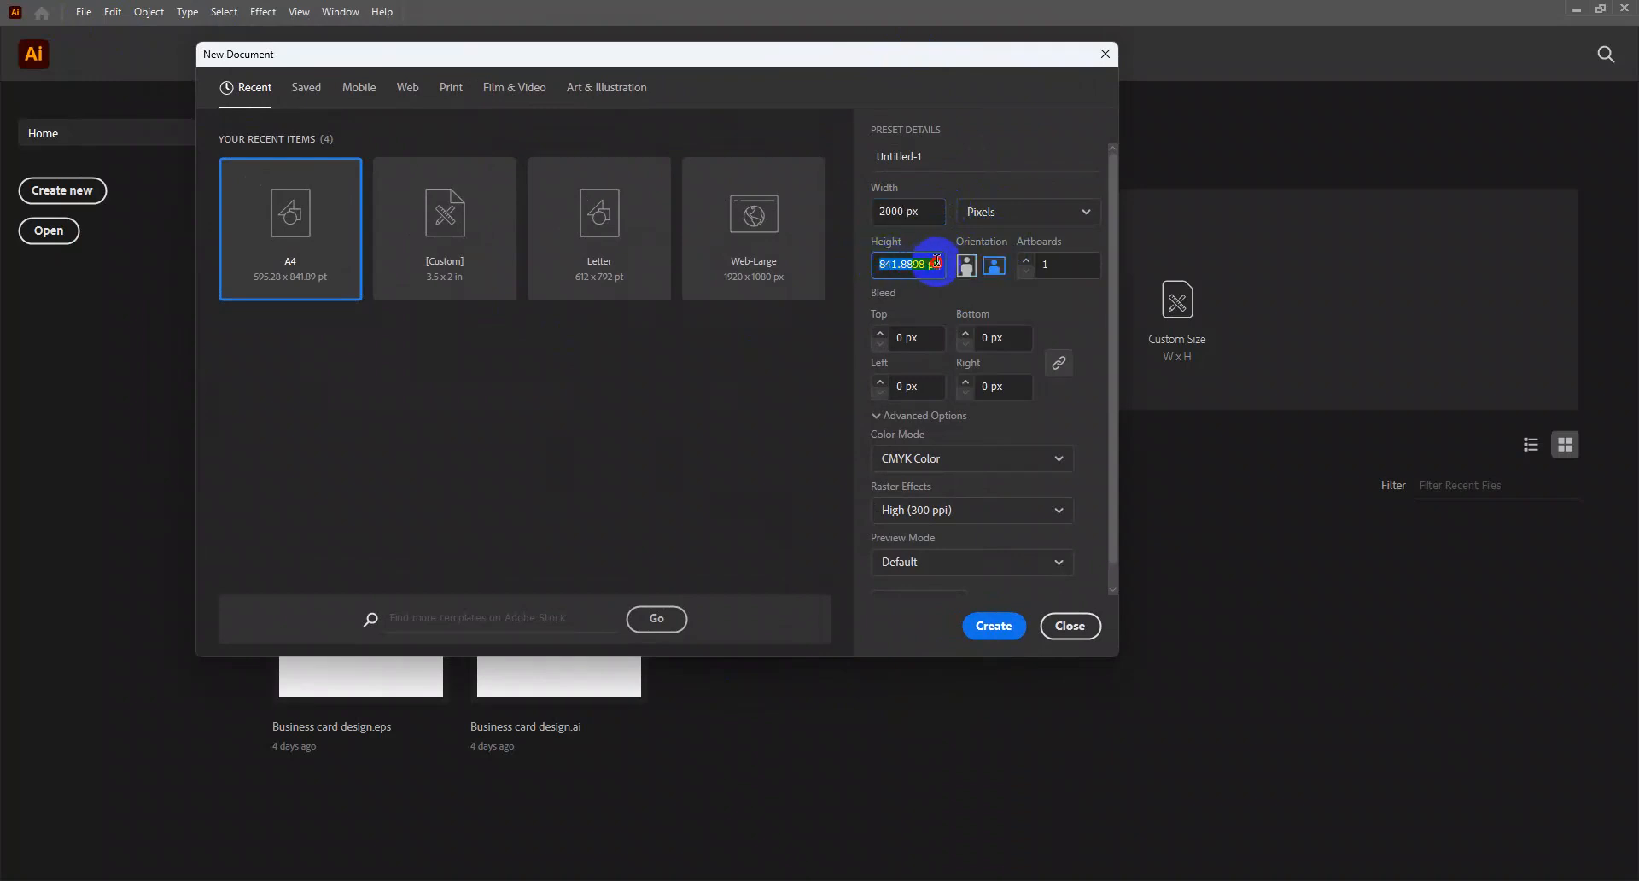
text(2000)
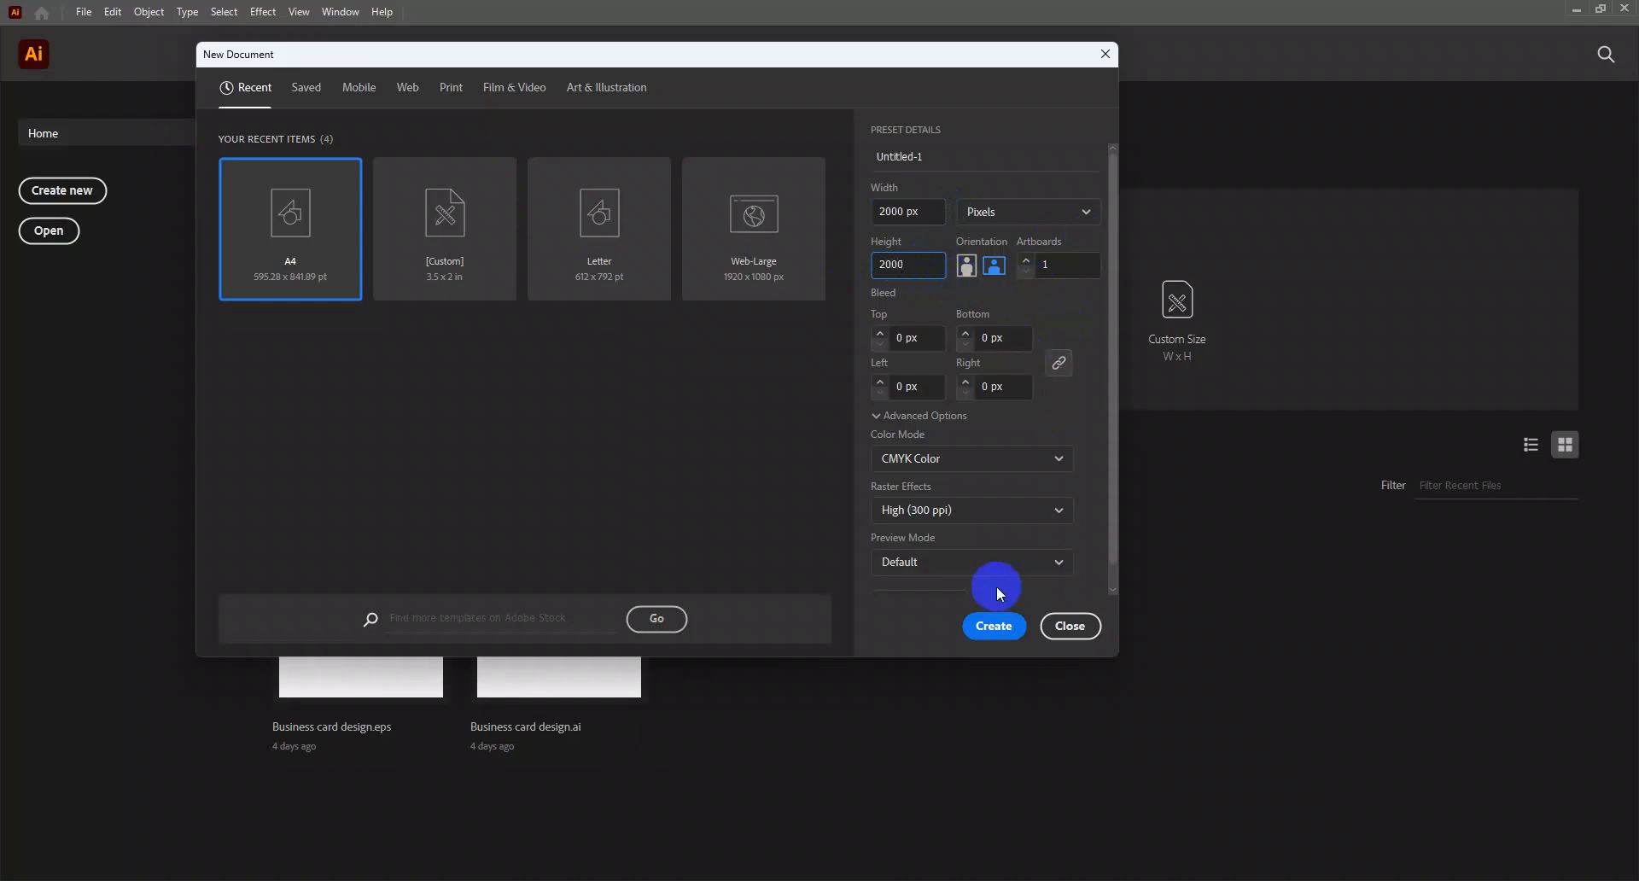
Choose RGB Color and Screen (72 ppi) raster effects for the new document, and create it
click(964, 459)
click(923, 493)
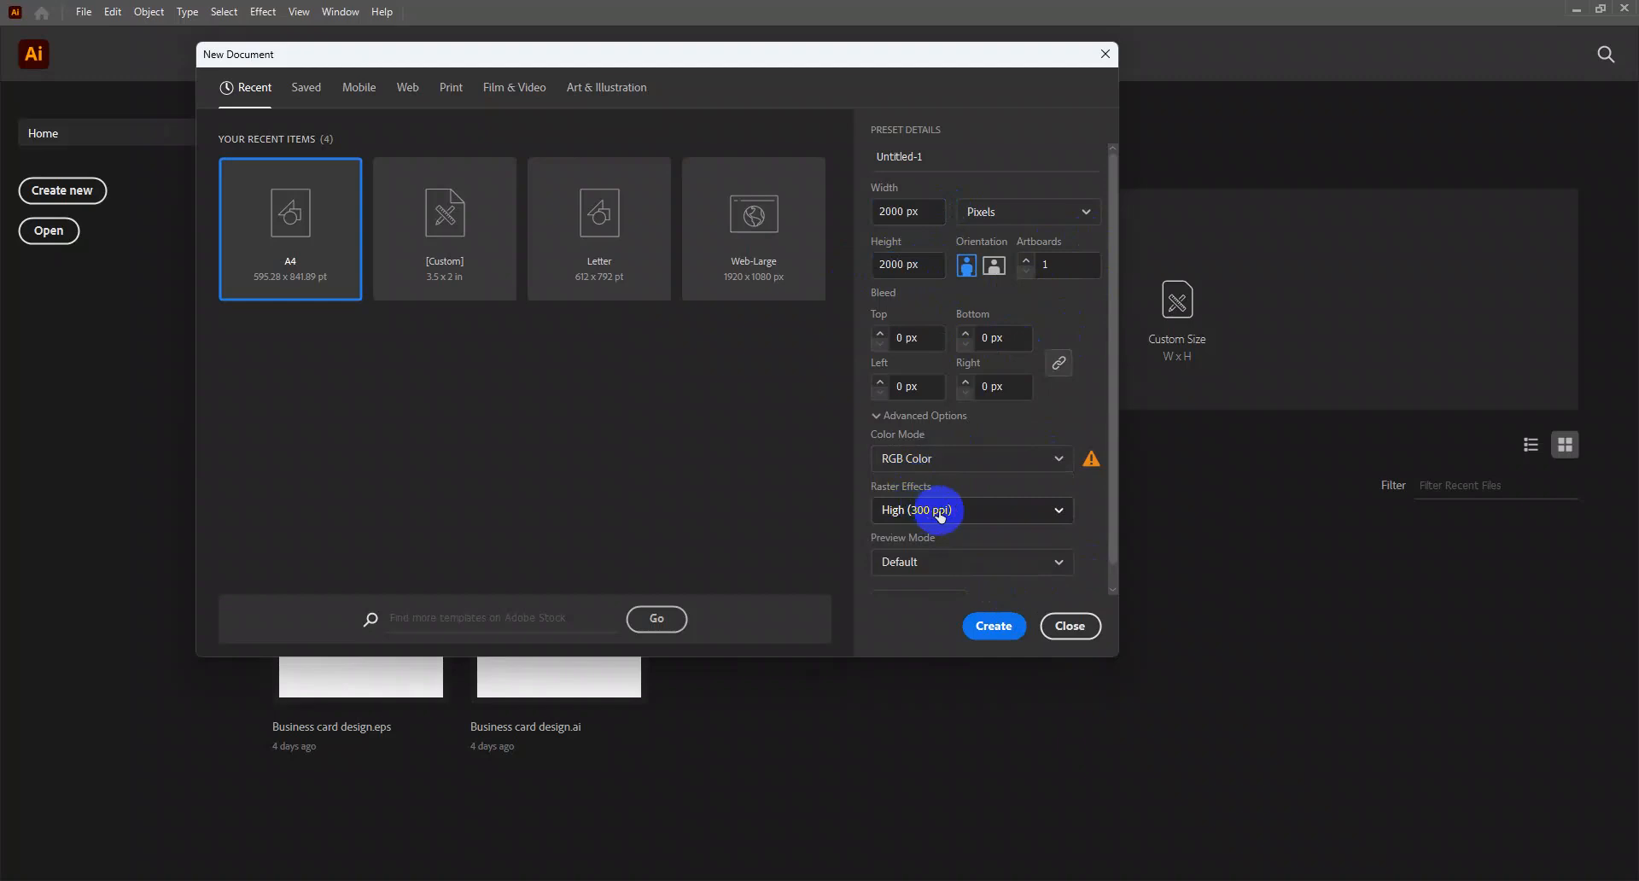
click(939, 510)
click(930, 604)
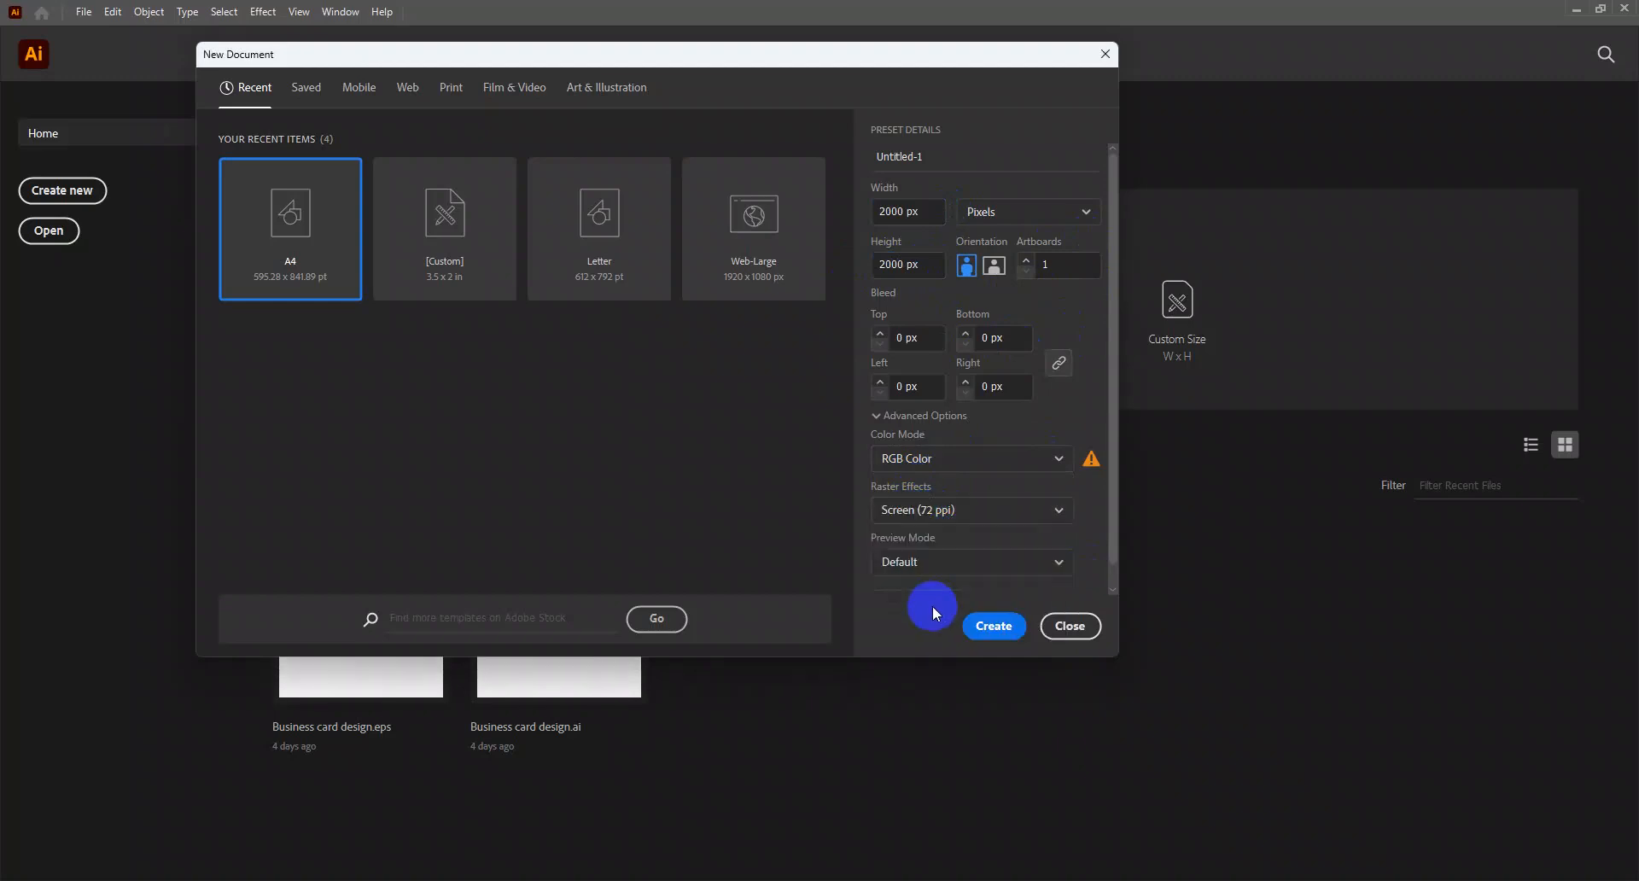
click(987, 642)
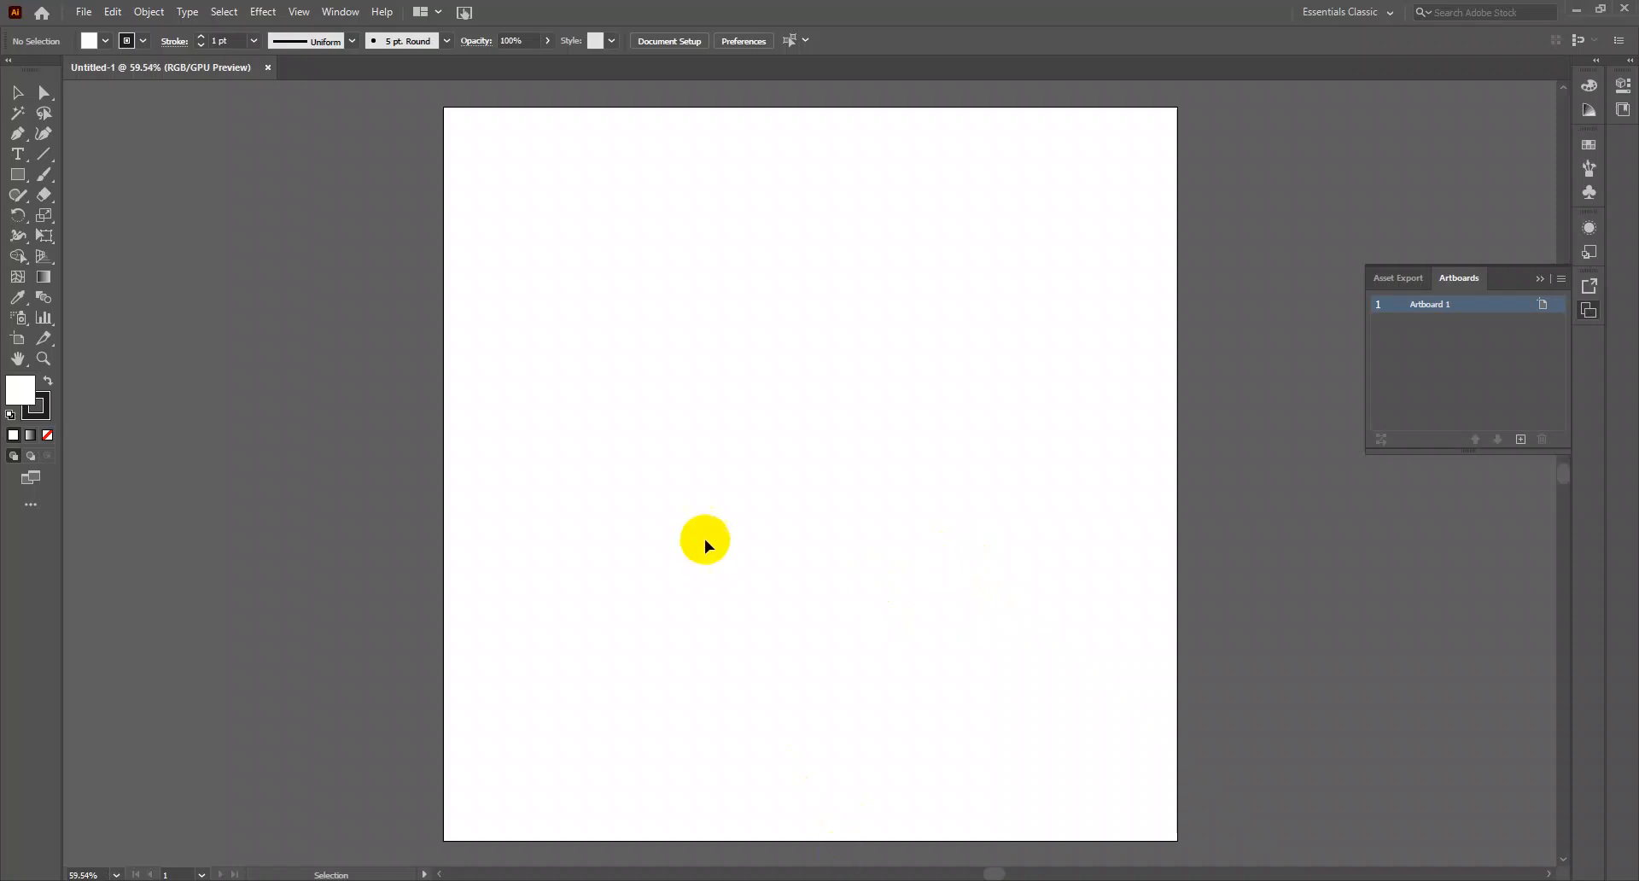
click(84, 12)
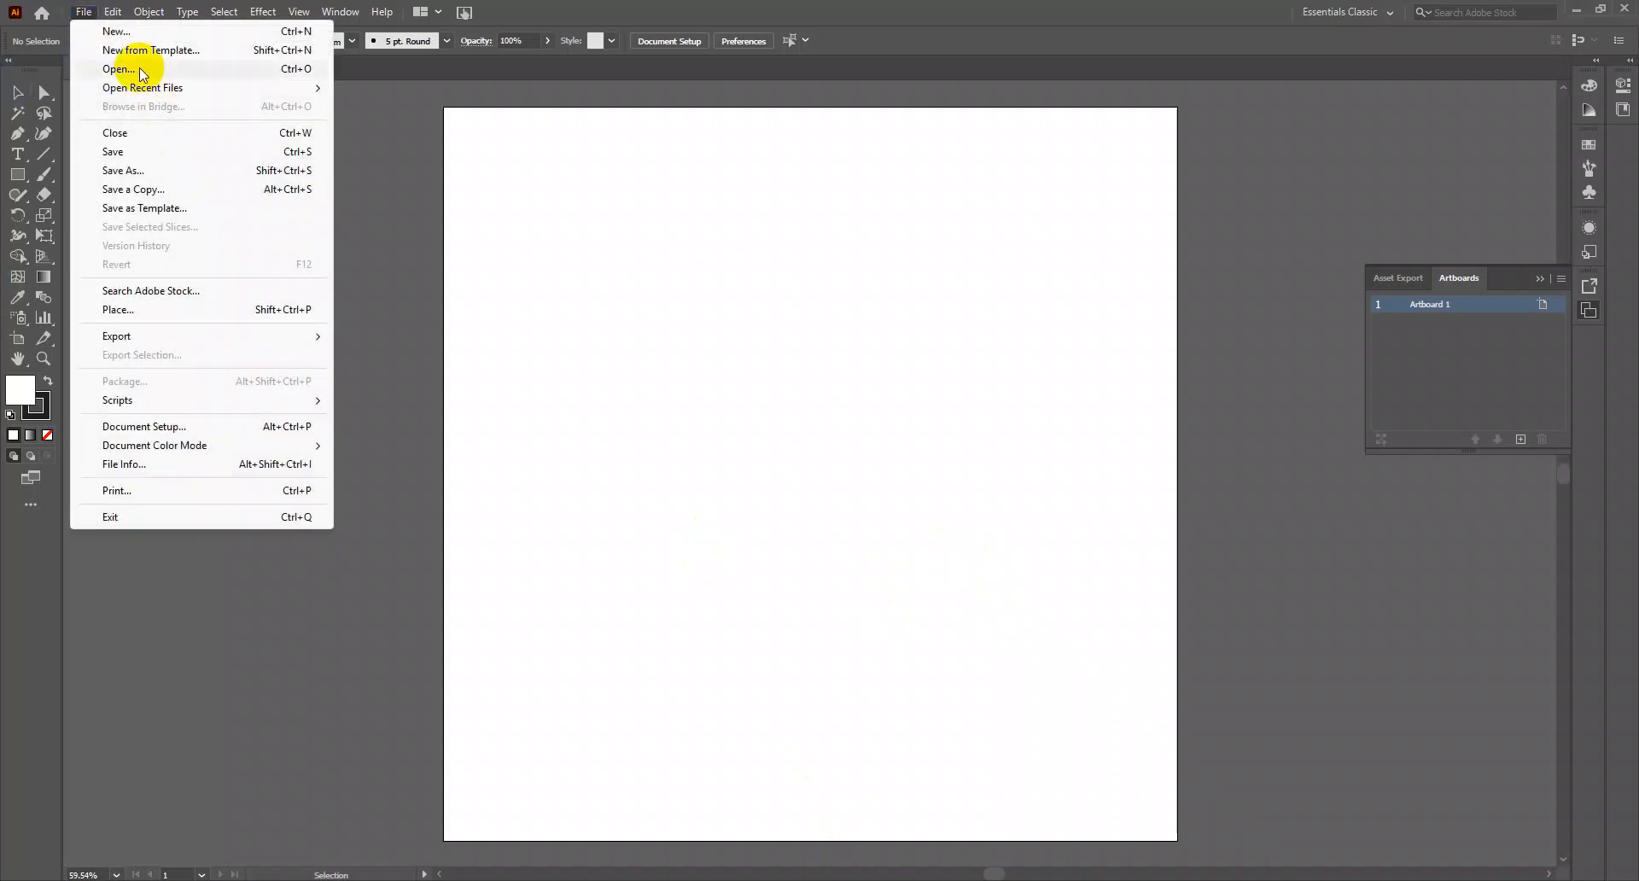
click(140, 72)
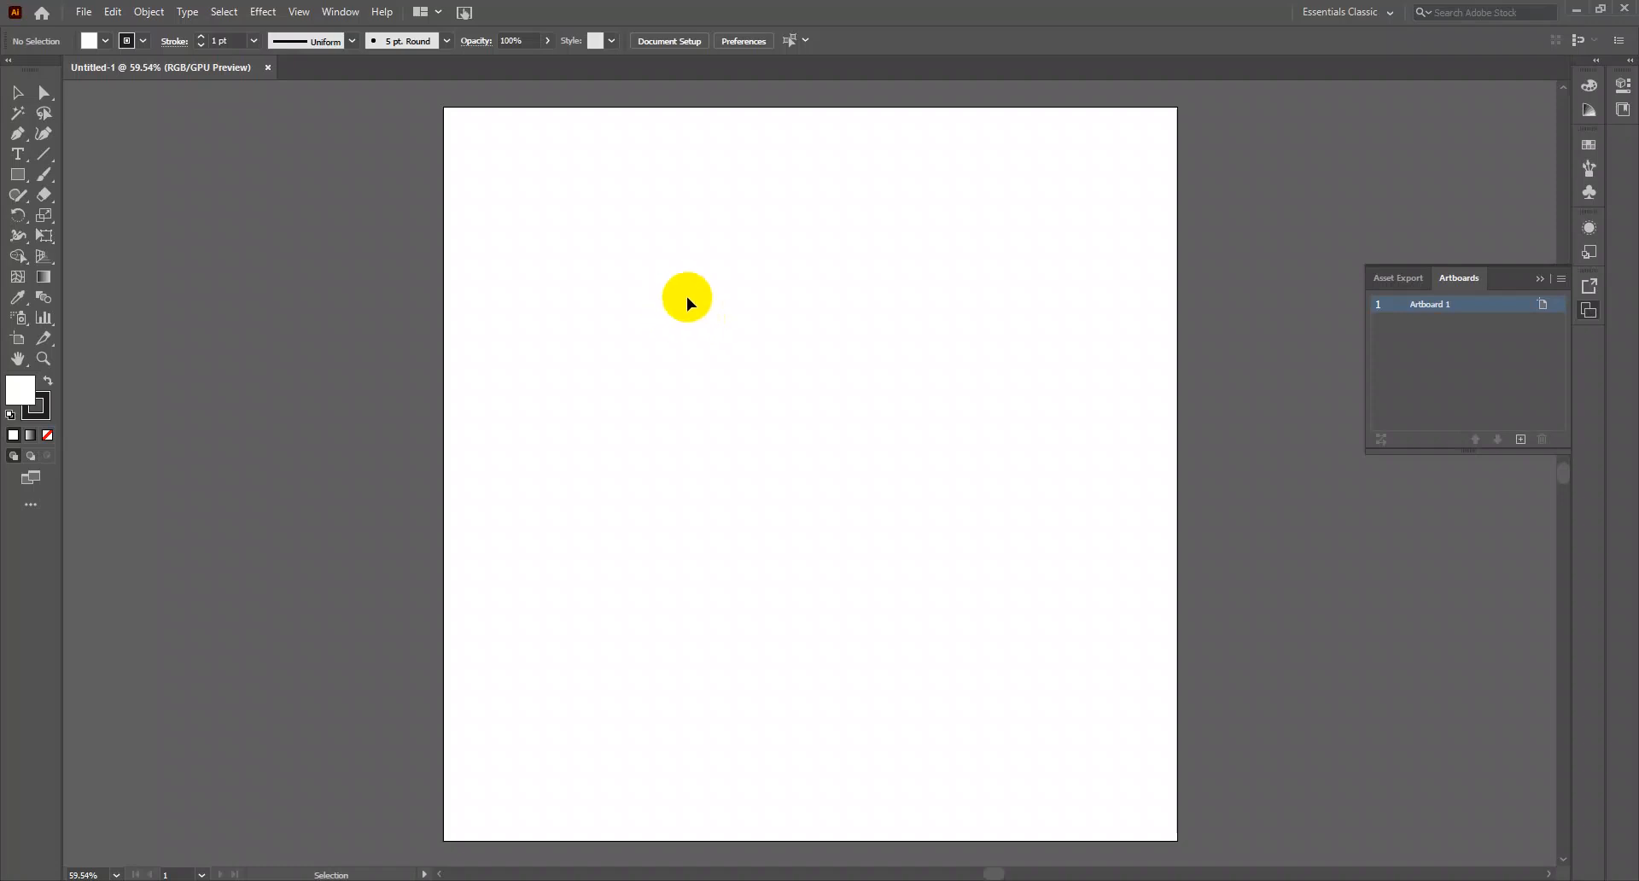
click(82, 11)
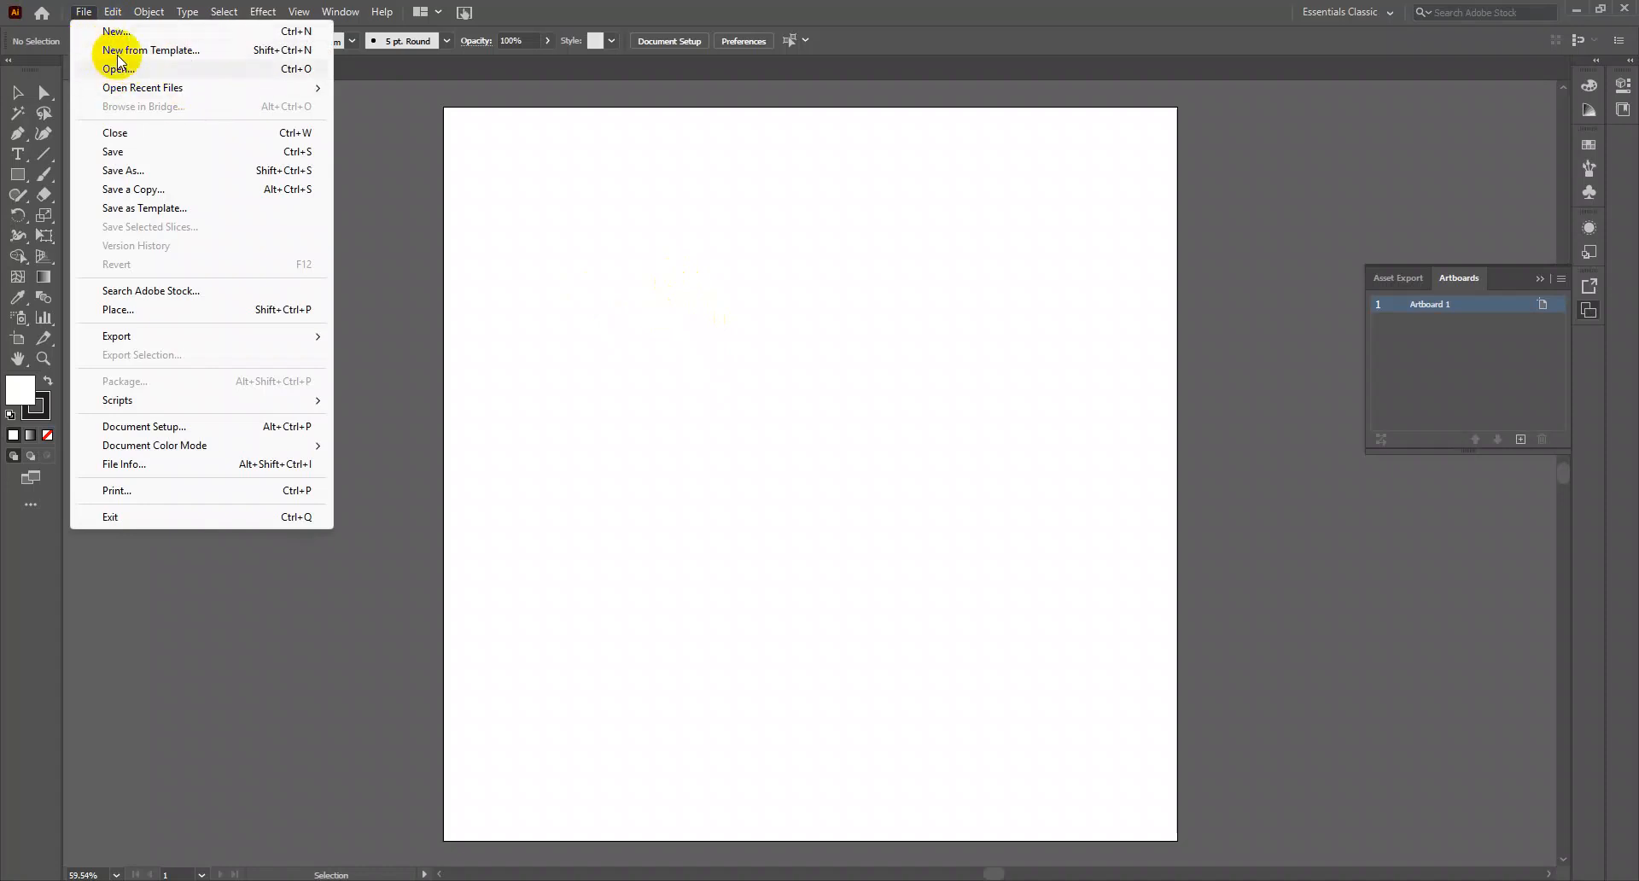
click(121, 70)
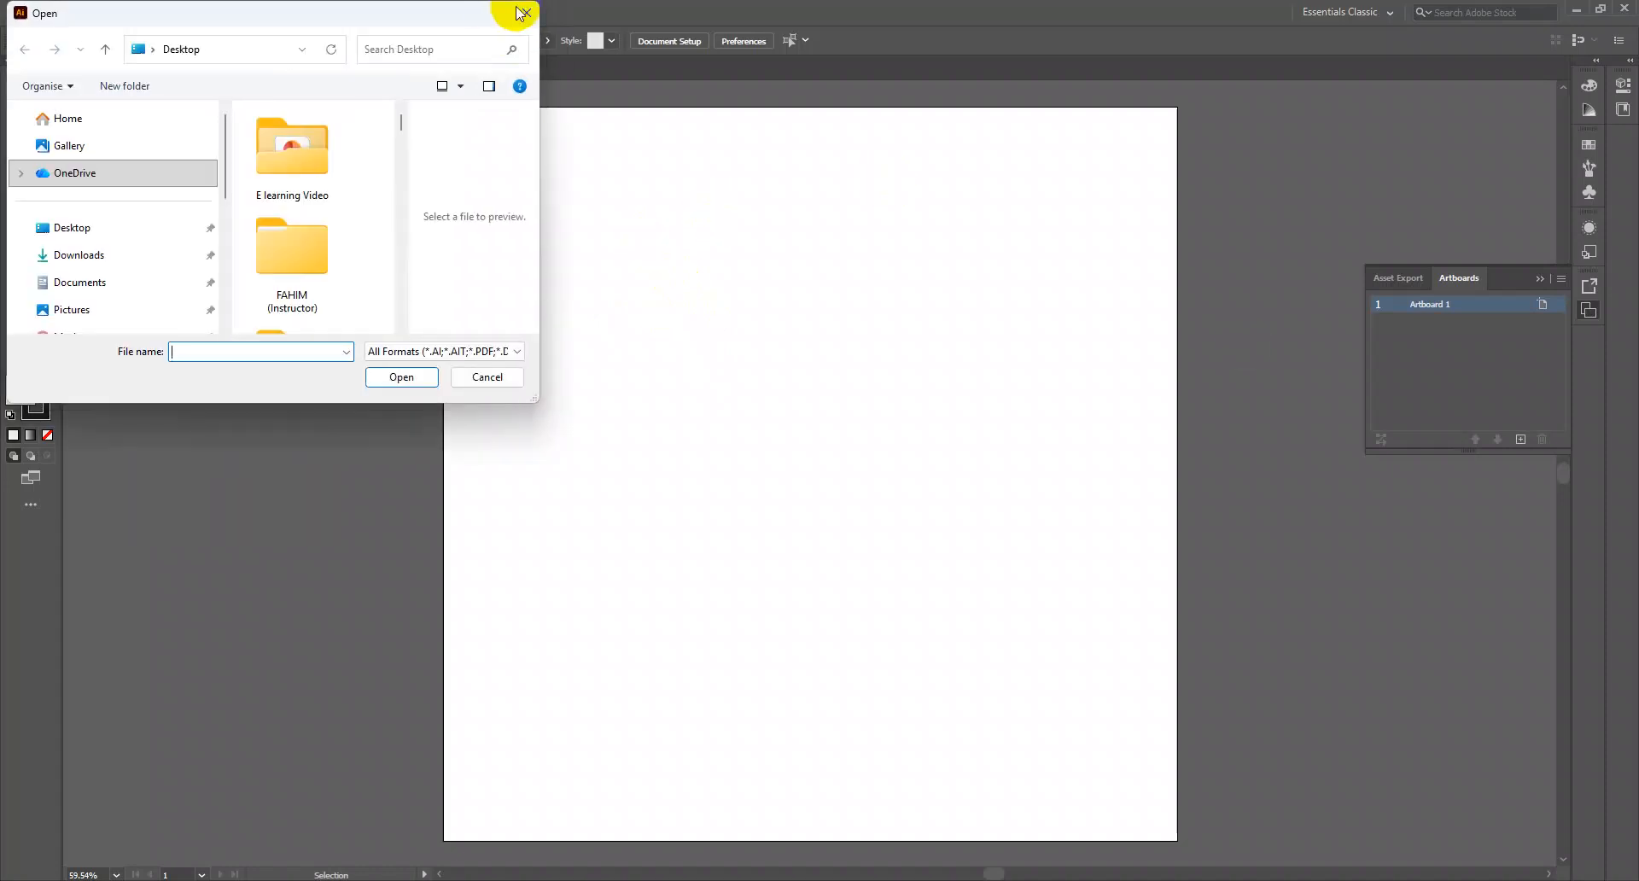
click(525, 14)
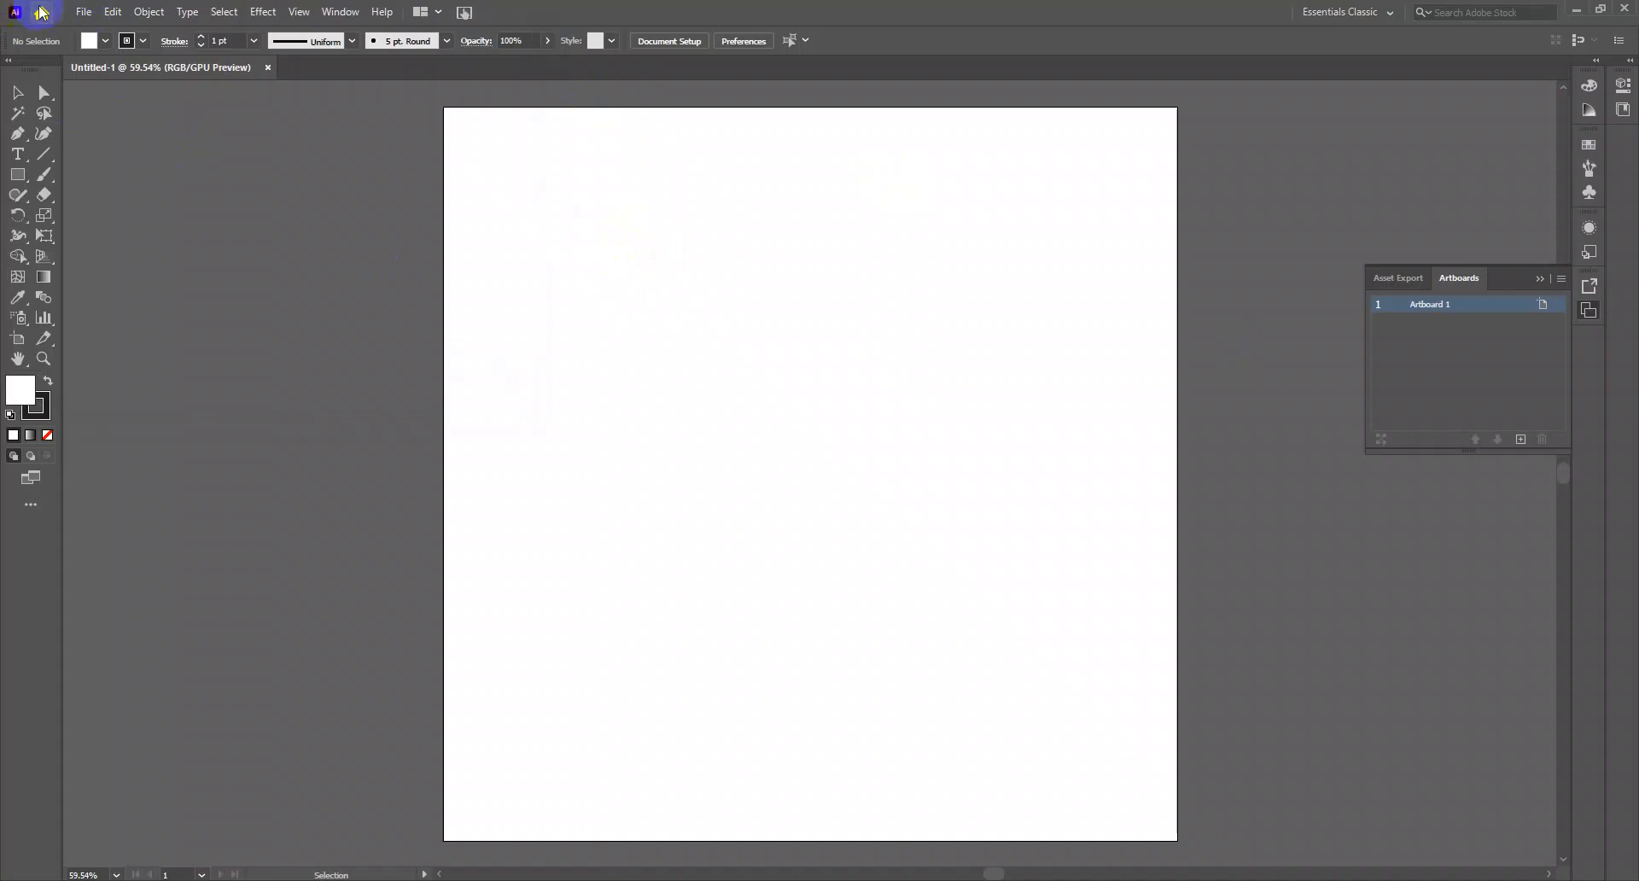
Place the sliced orange JPEG from Downloads as a linked image about 772 px wide, overlapping the artboard's left edge
click(82, 13)
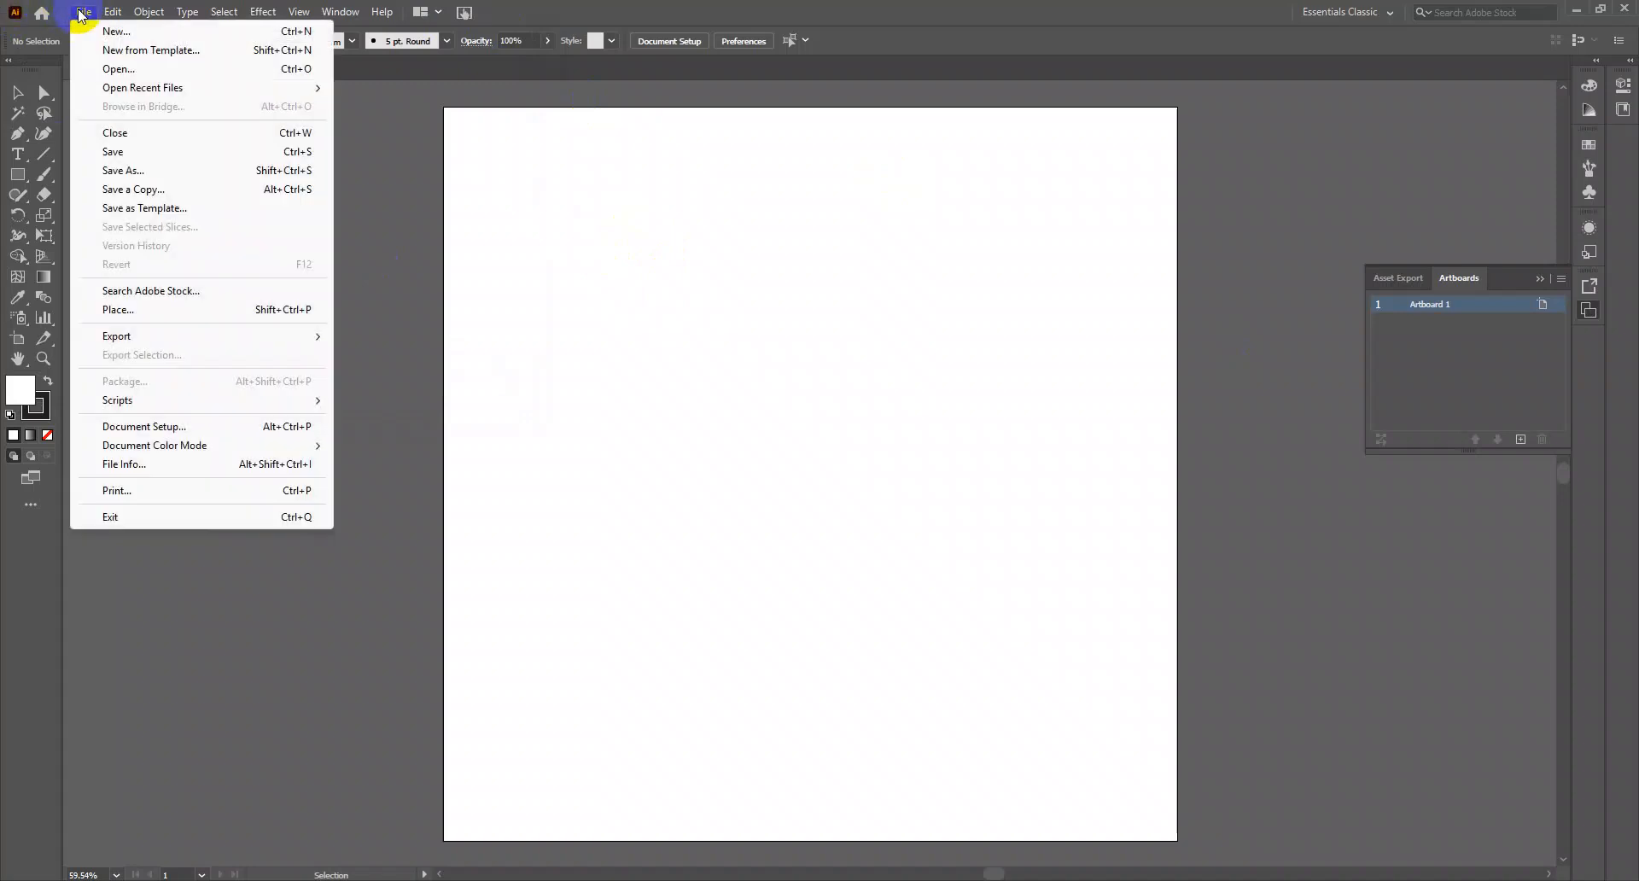
click(132, 313)
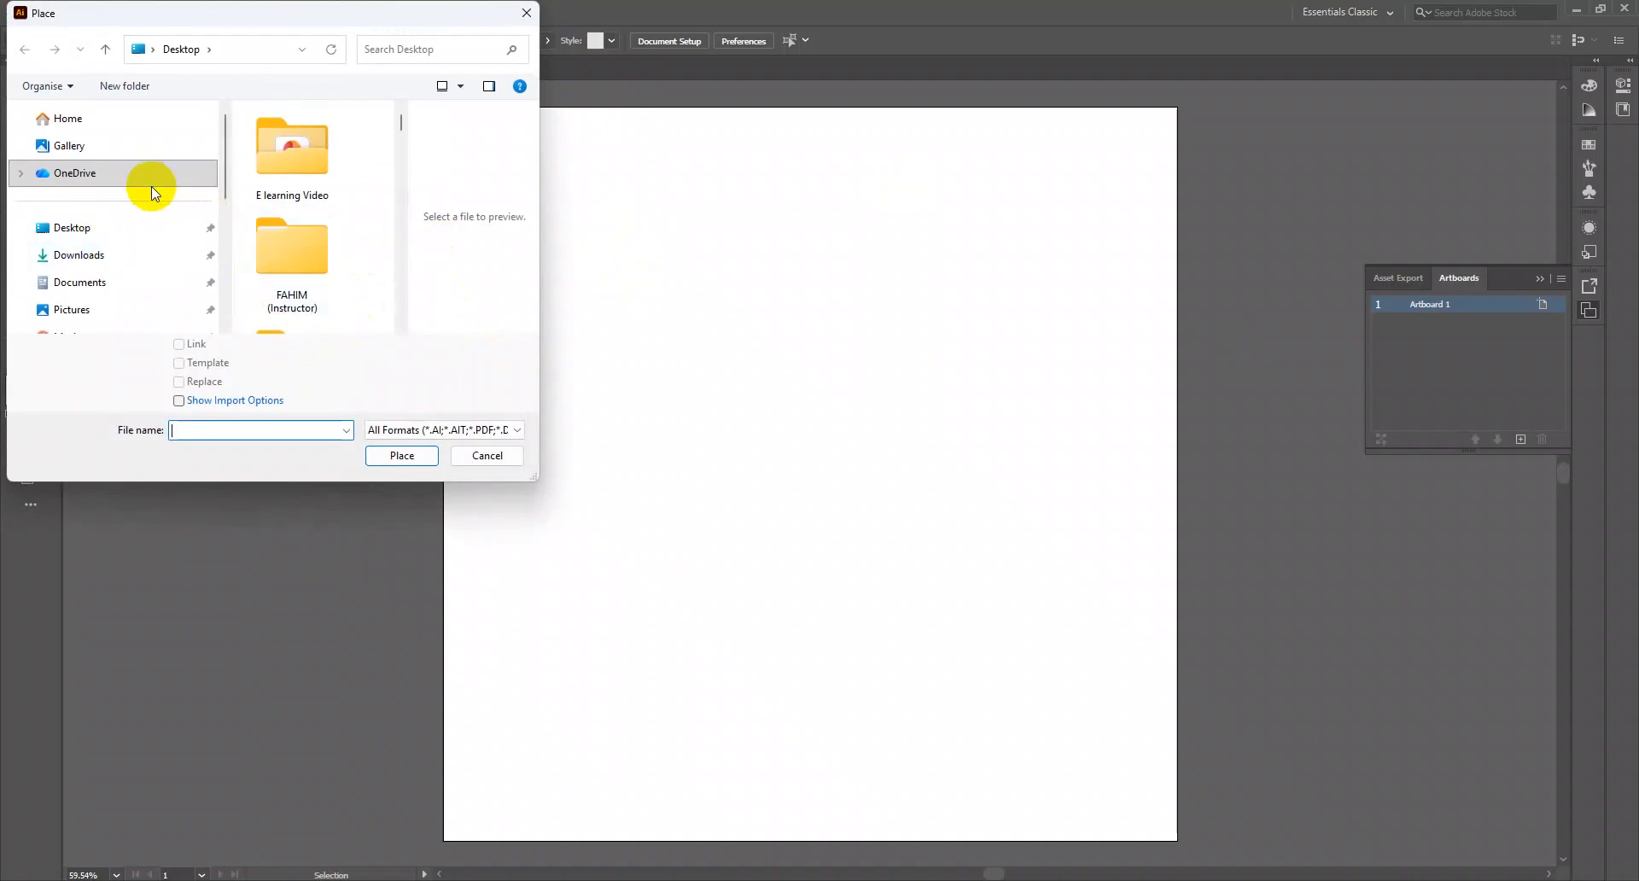
click(102, 255)
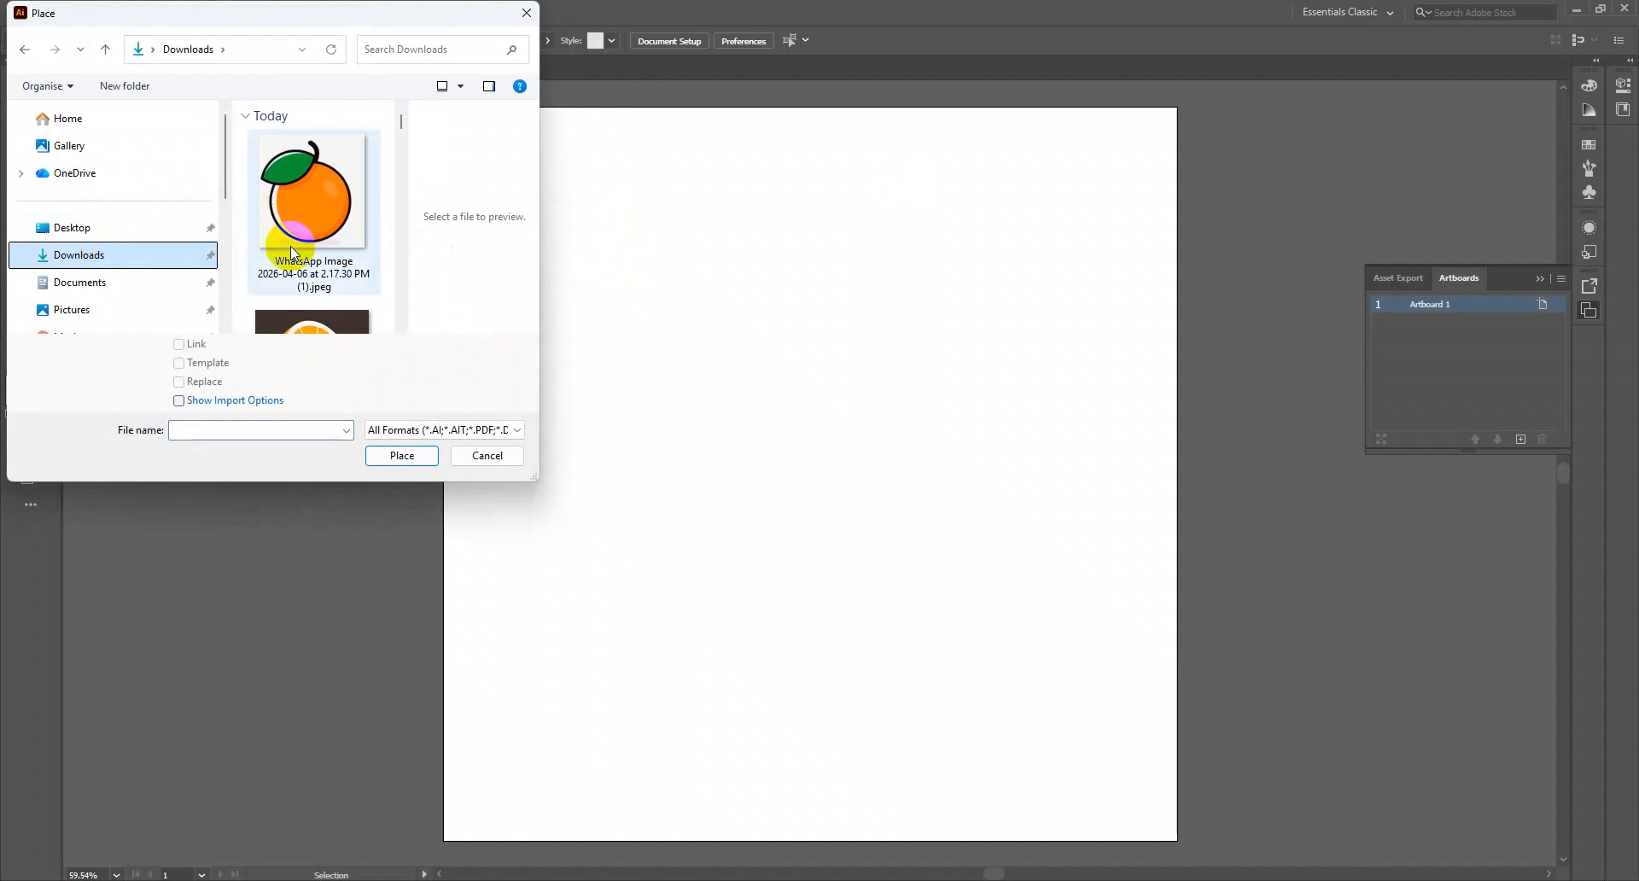
click(290, 245)
scroll(314, 187, down, 1)
click(312, 225)
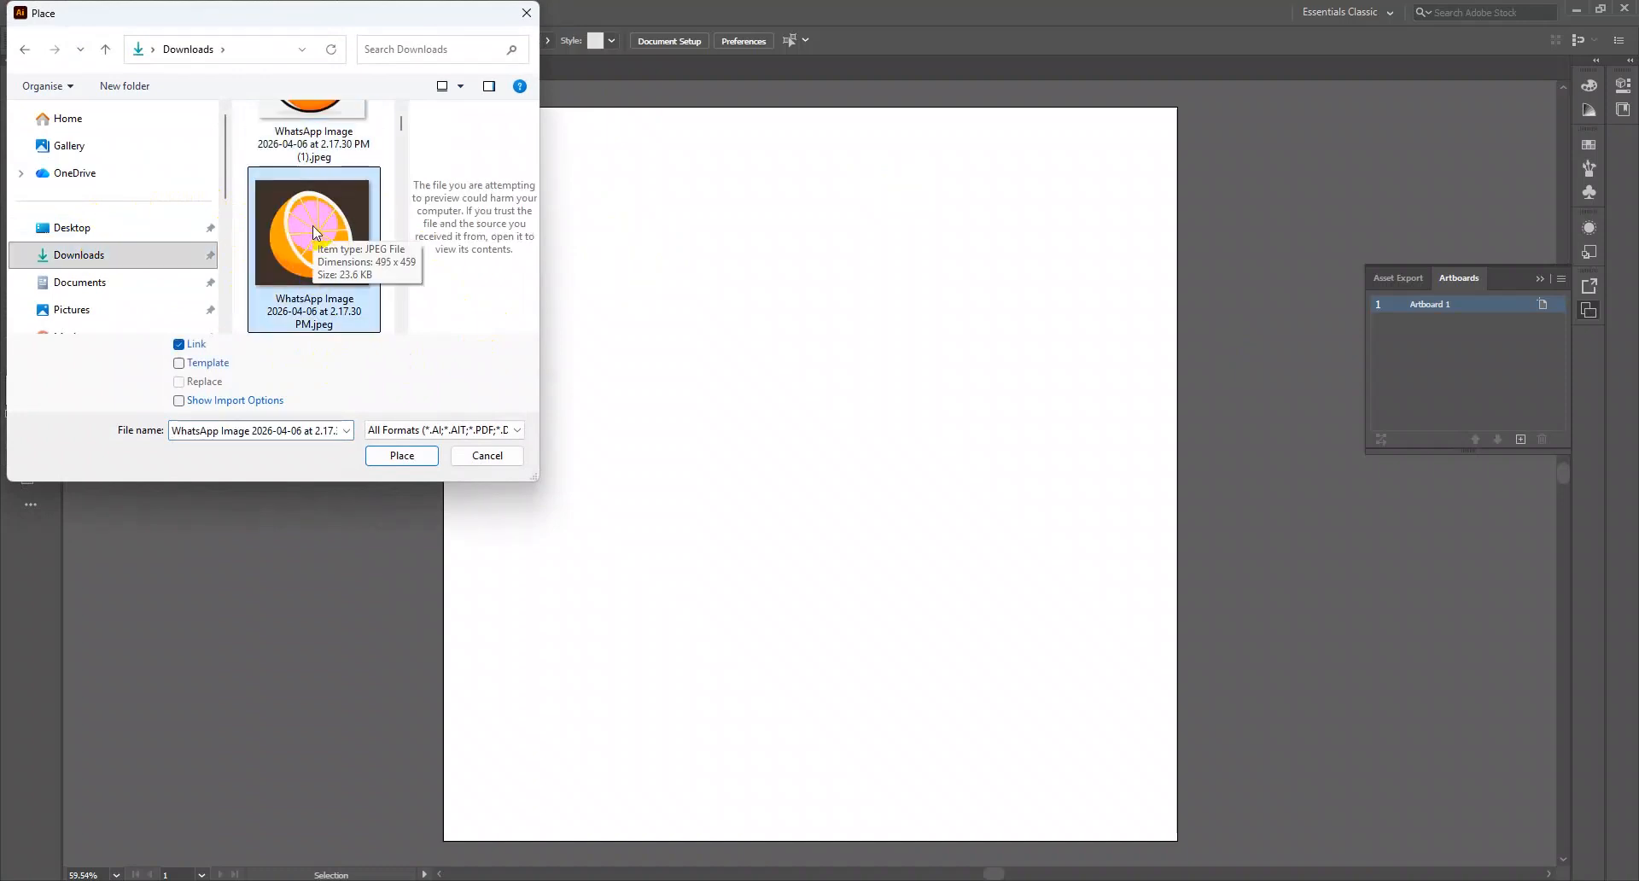
click(314, 229)
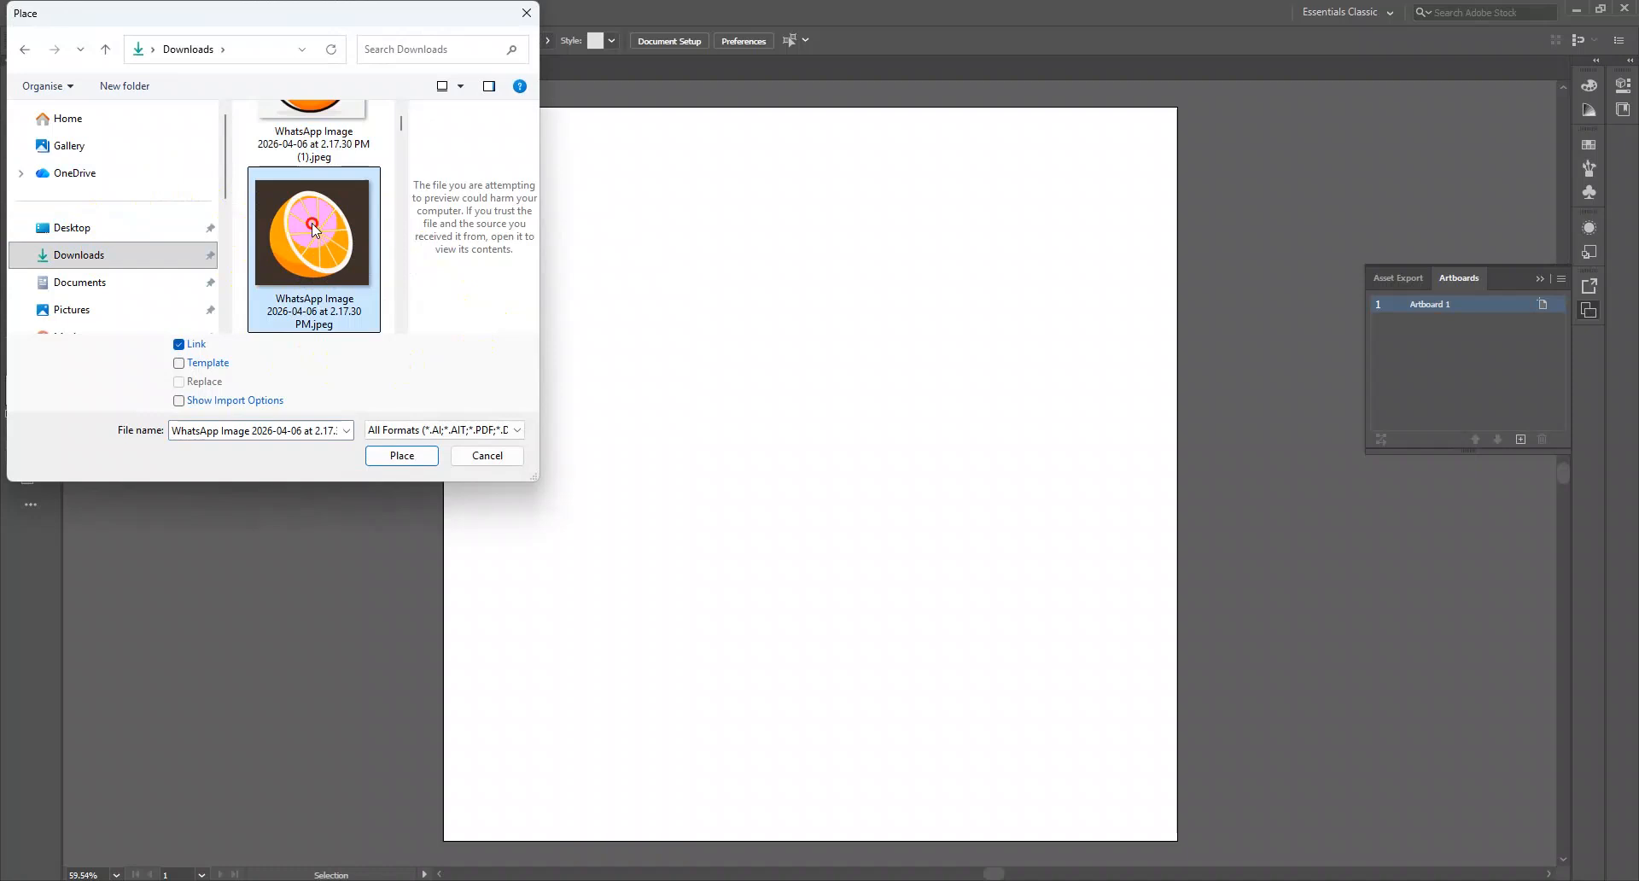
double_click(314, 229)
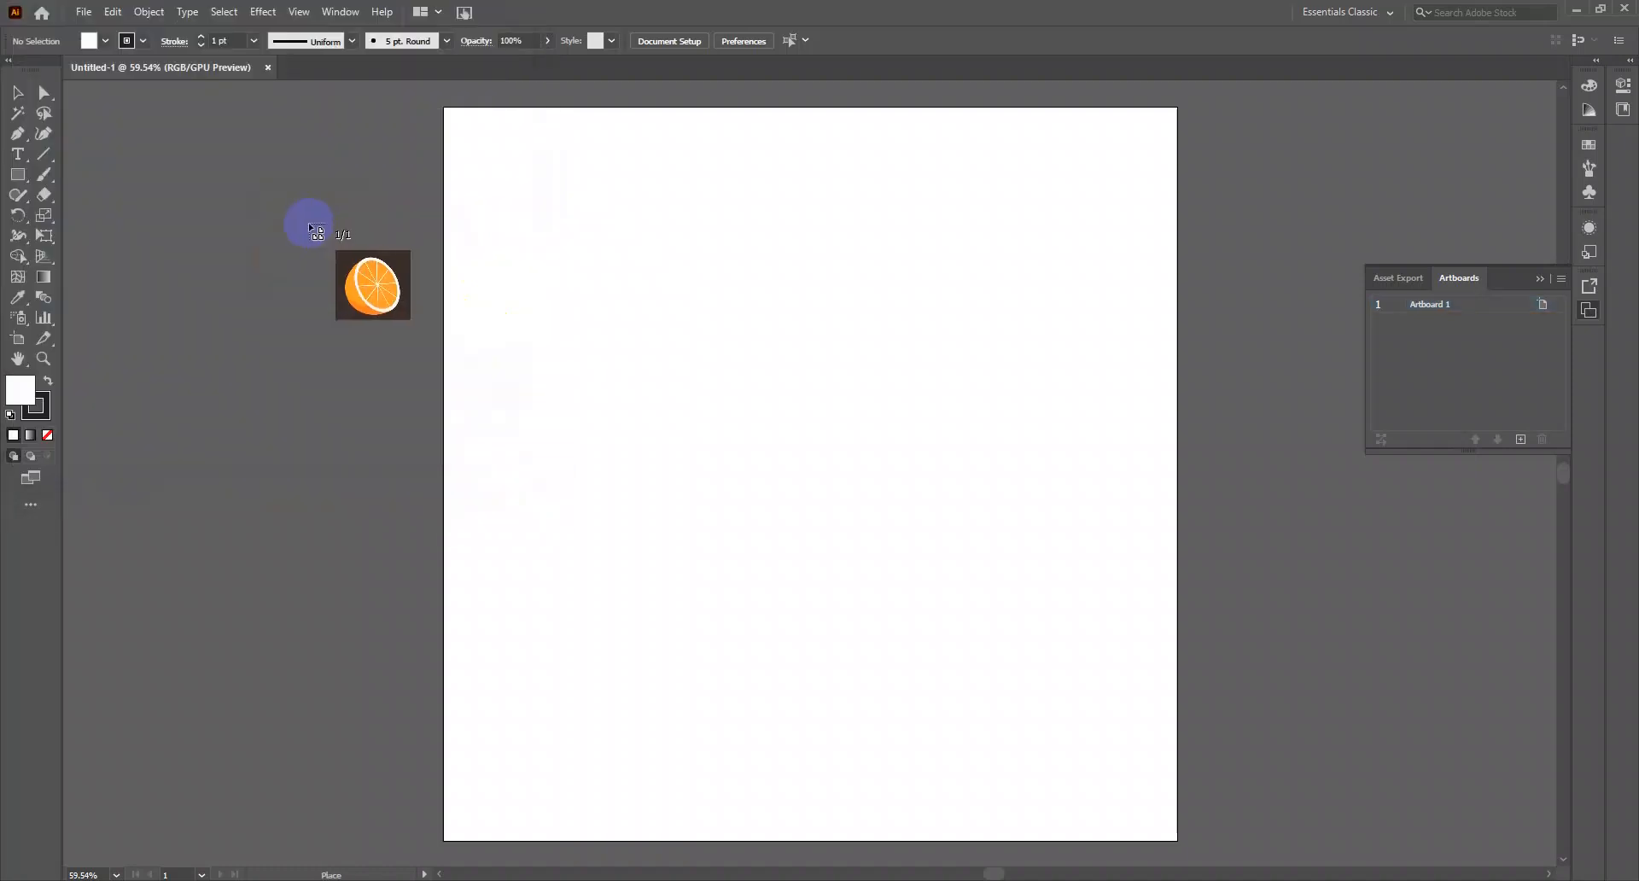
drag(206, 197, 500, 458)
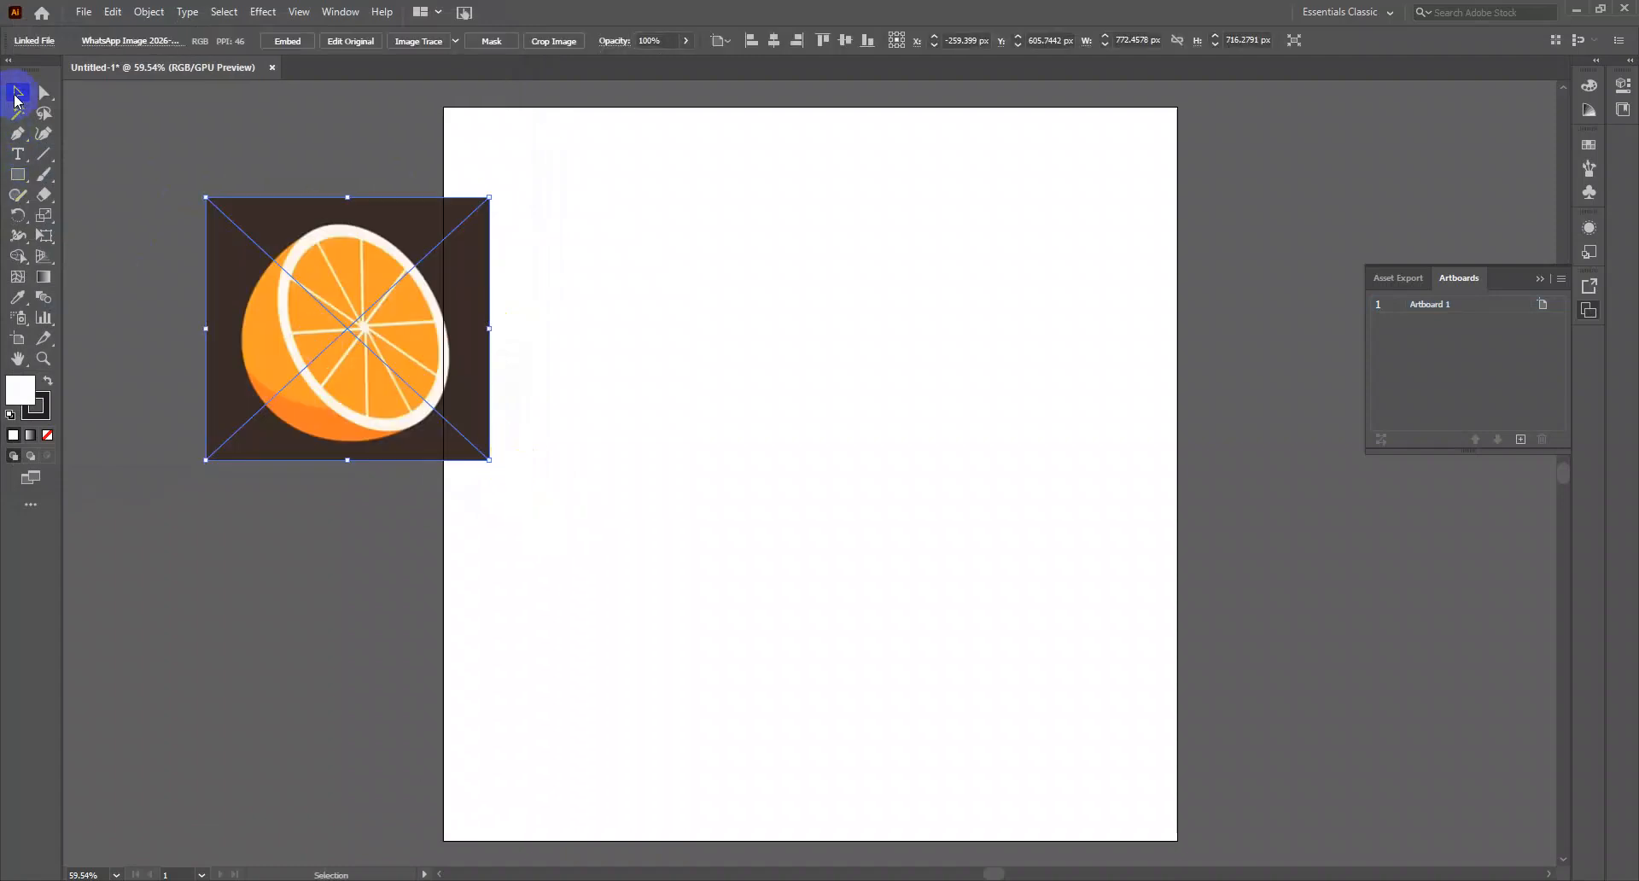
Move the placed orange image off the artboard into the empty canvas on its left
click(249, 157)
key(space)
drag(206, 217, 542, 248)
drag(704, 314, 394, 274)
key(space)
drag(317, 278, 401, 261)
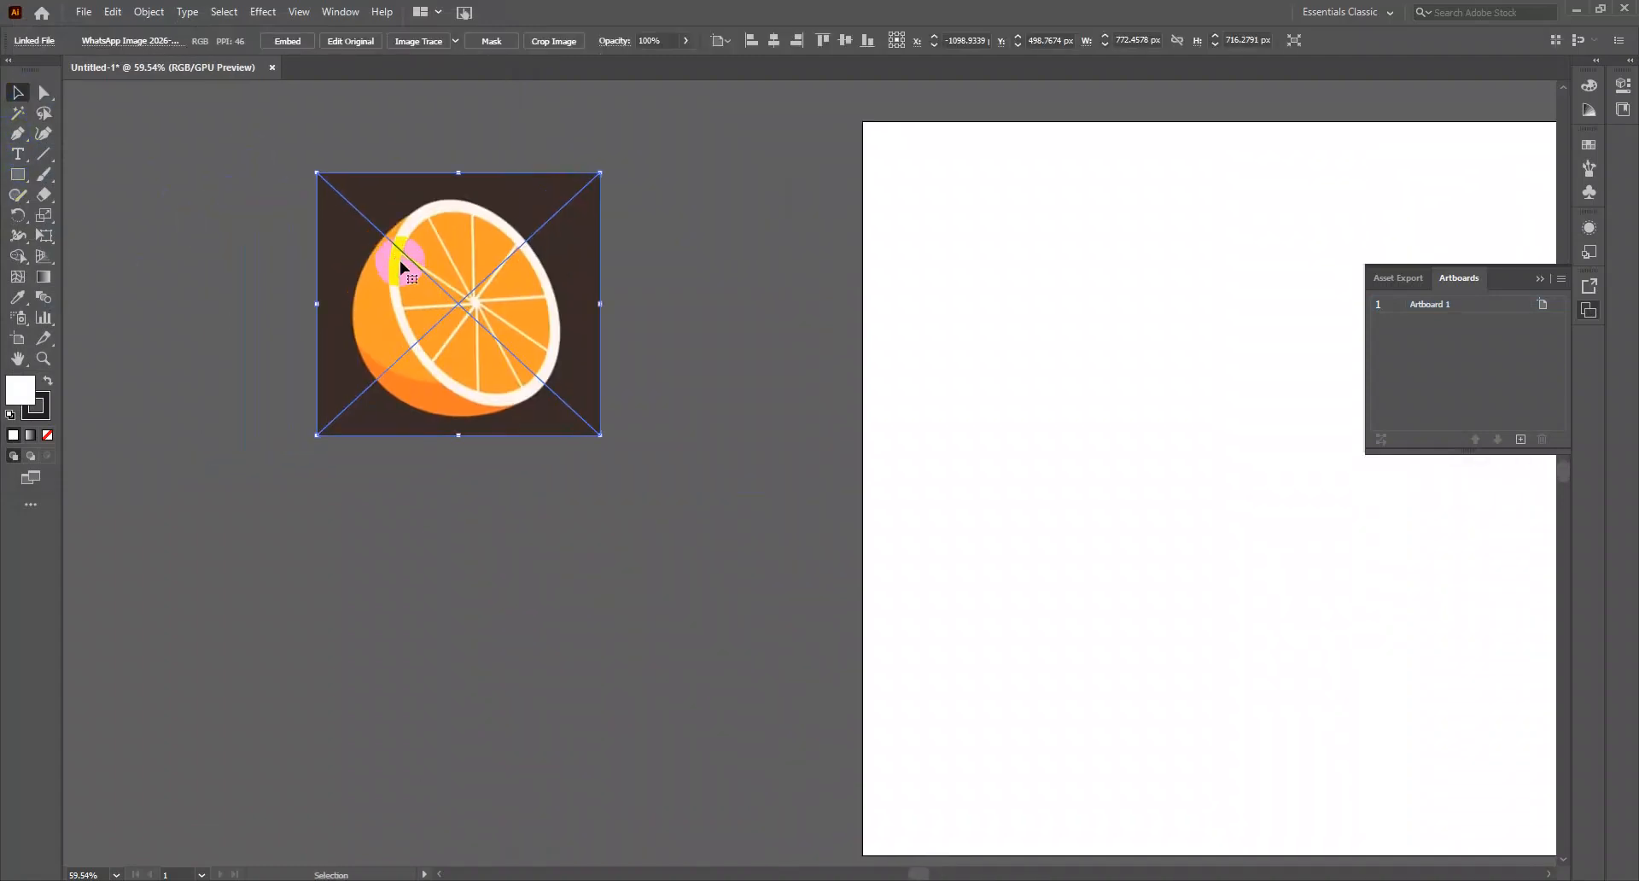
drag(561, 286, 557, 325)
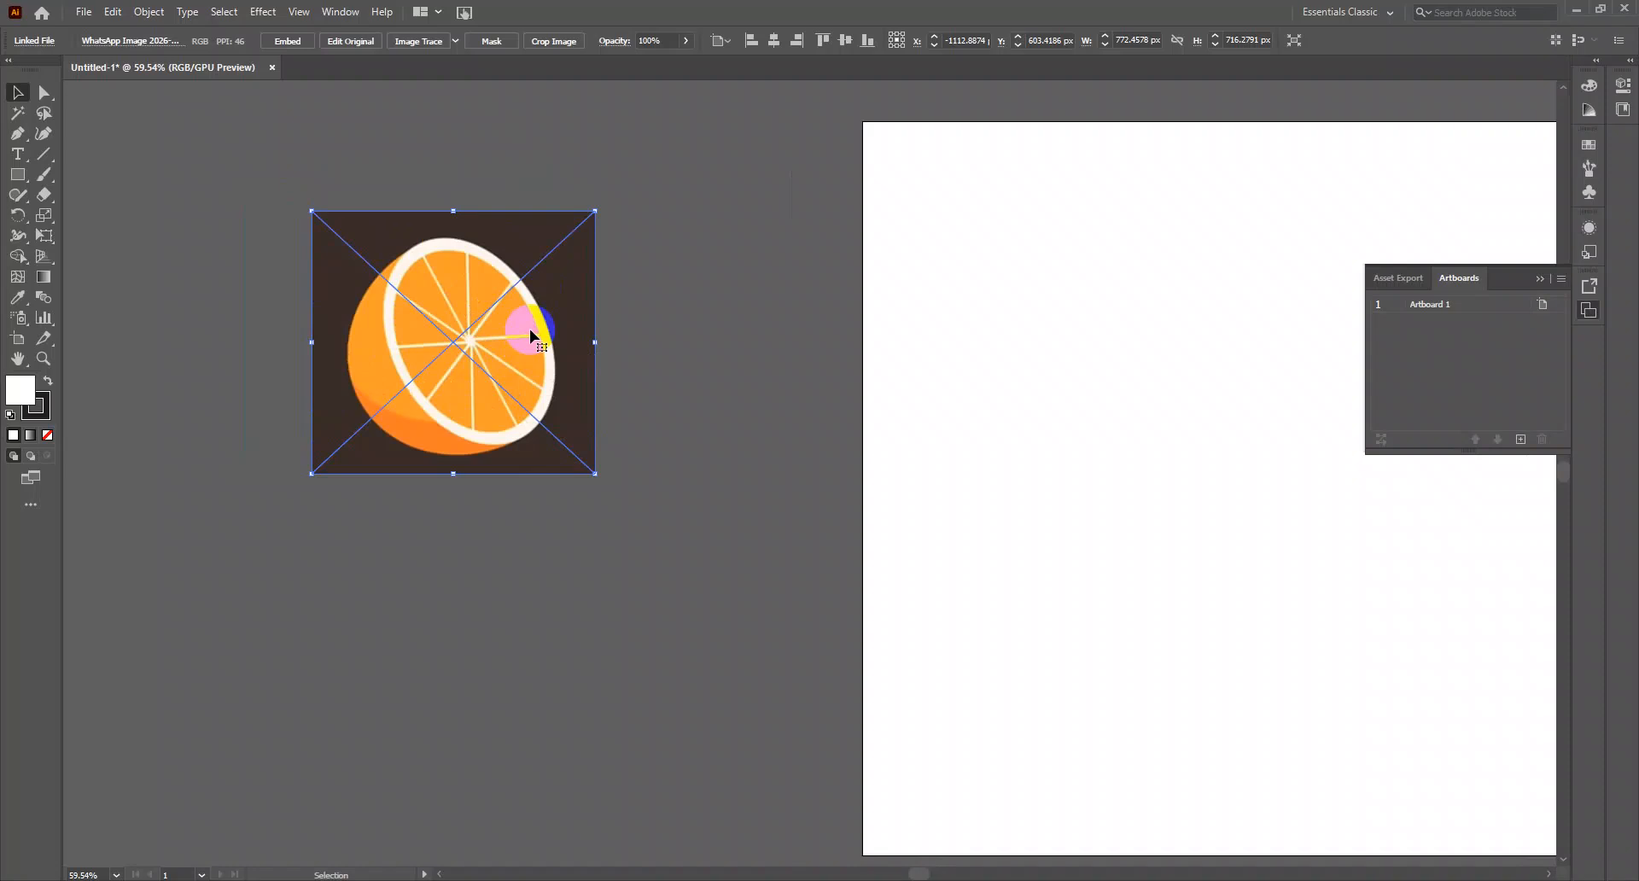
drag(530, 335, 586, 329)
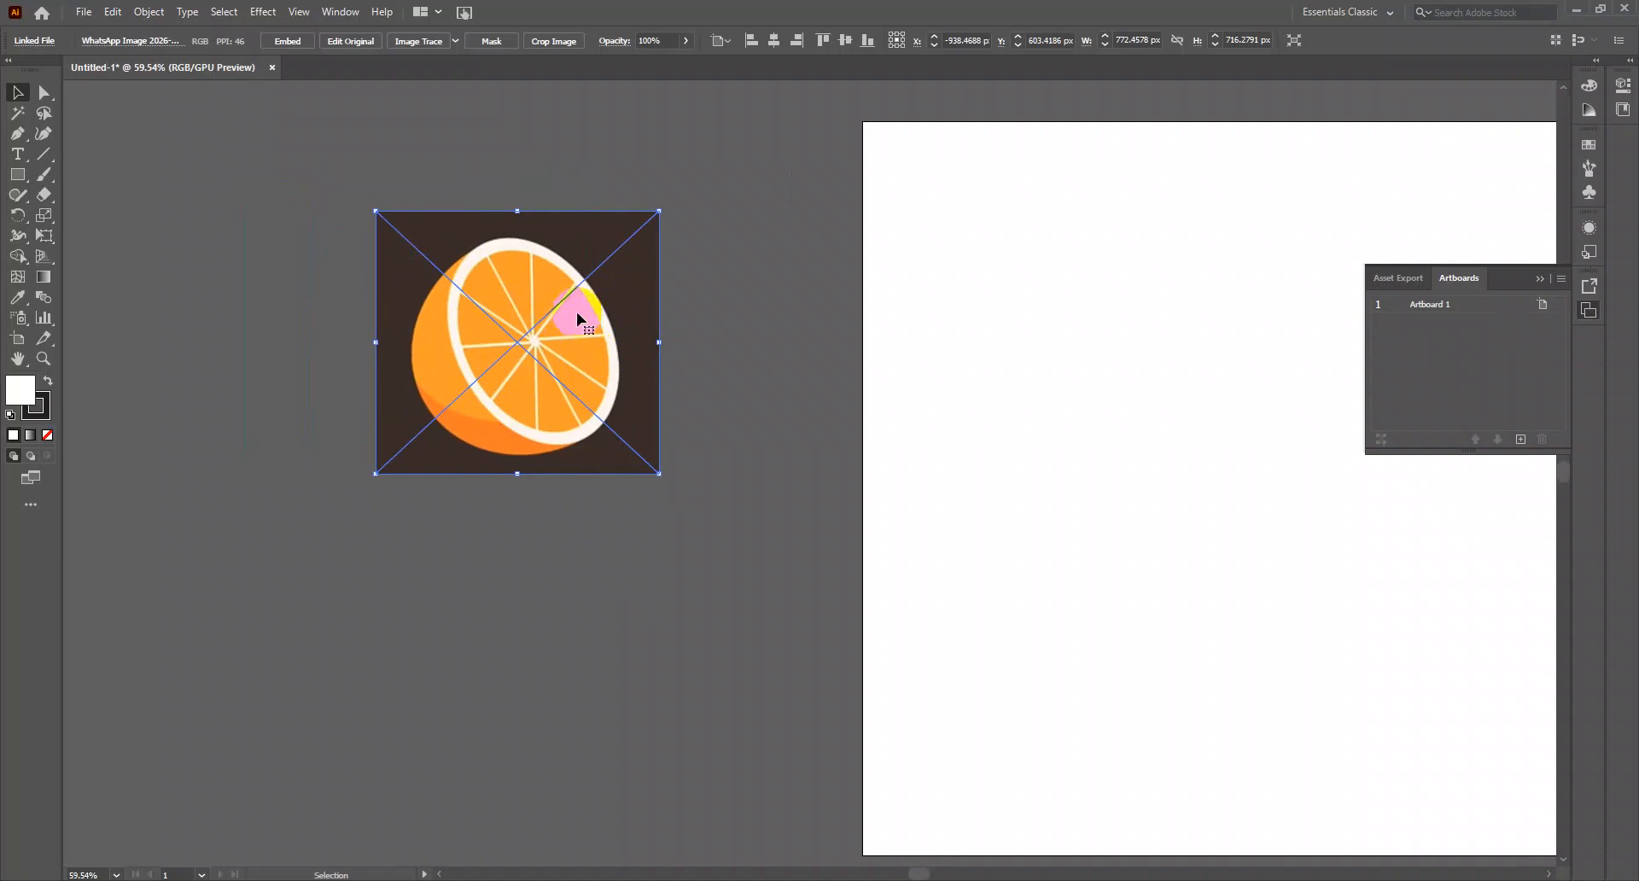
drag(542, 287, 598, 273)
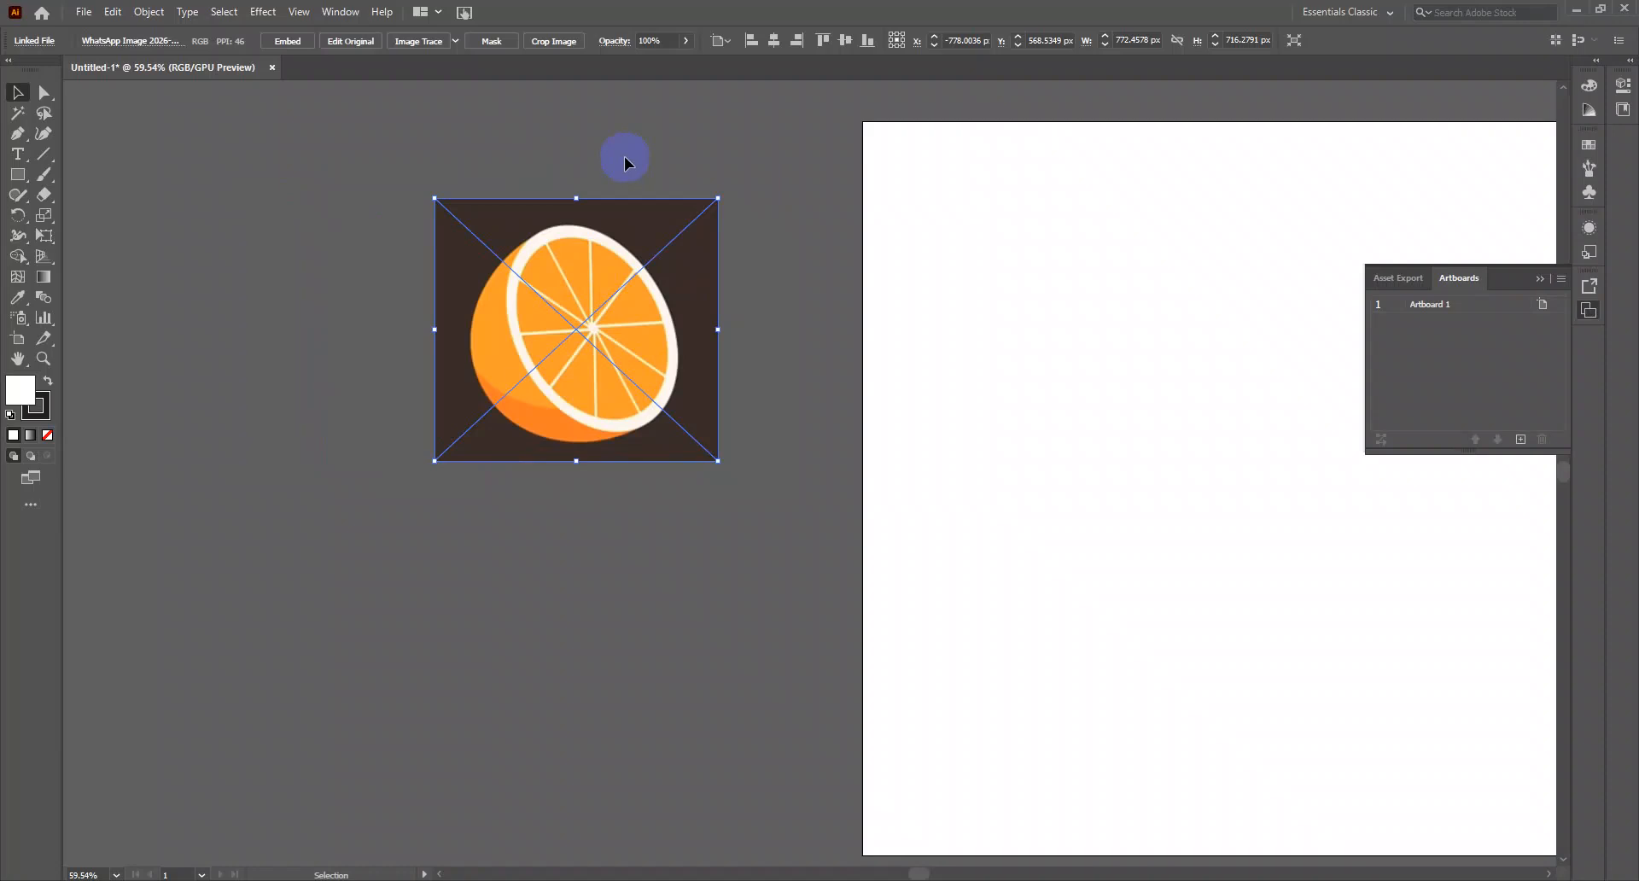
Embed the orange image in the document and move it farther left of the artboard
click(611, 242)
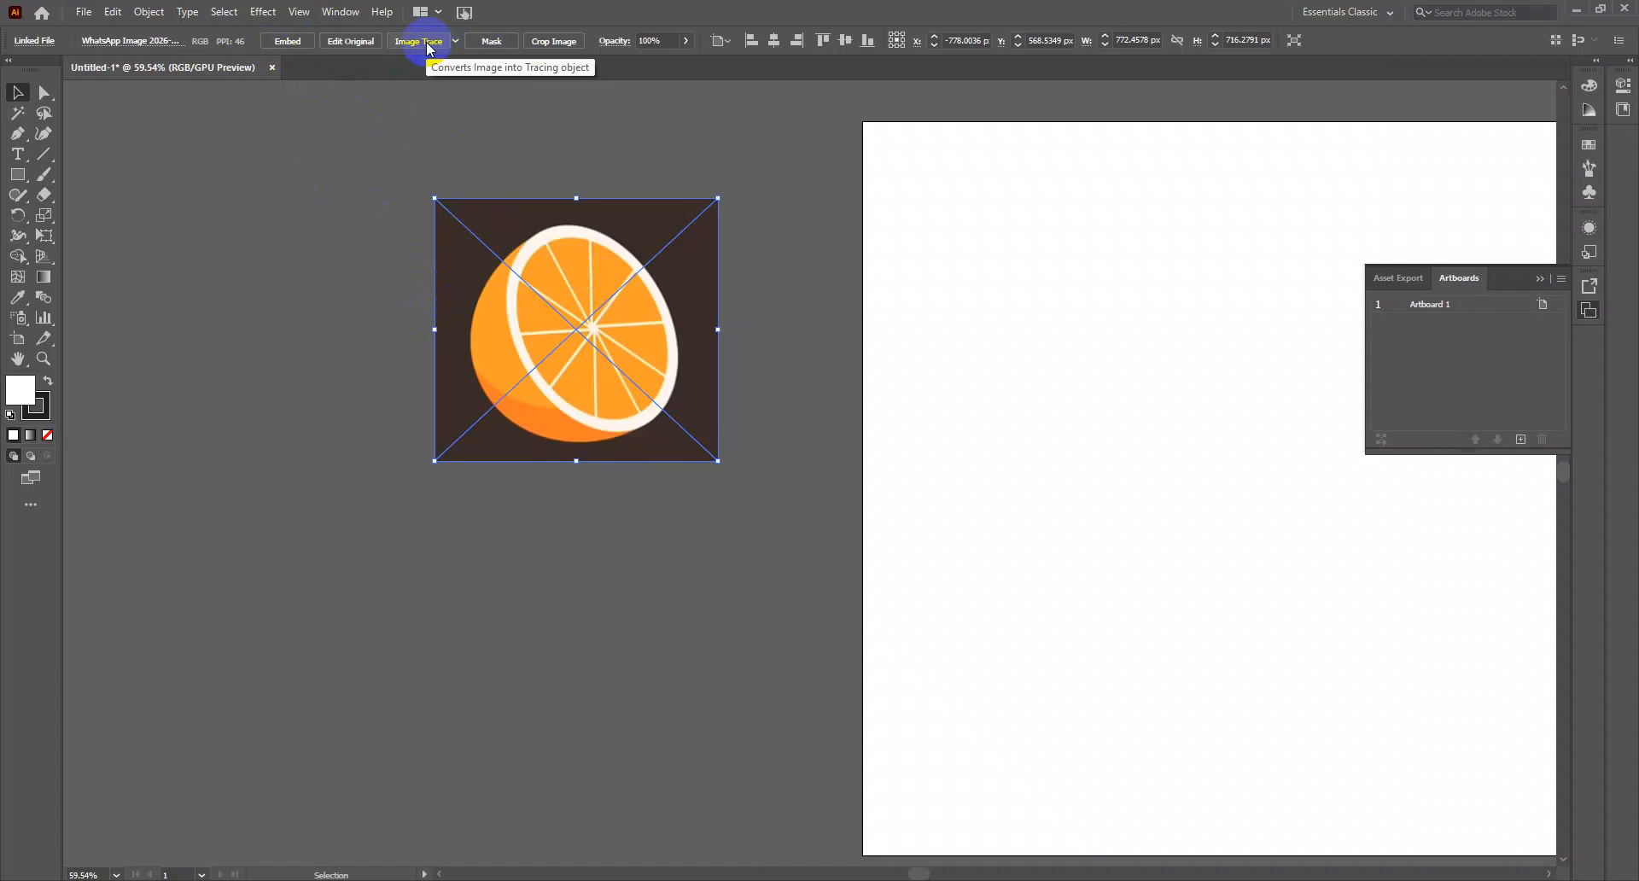
click(289, 41)
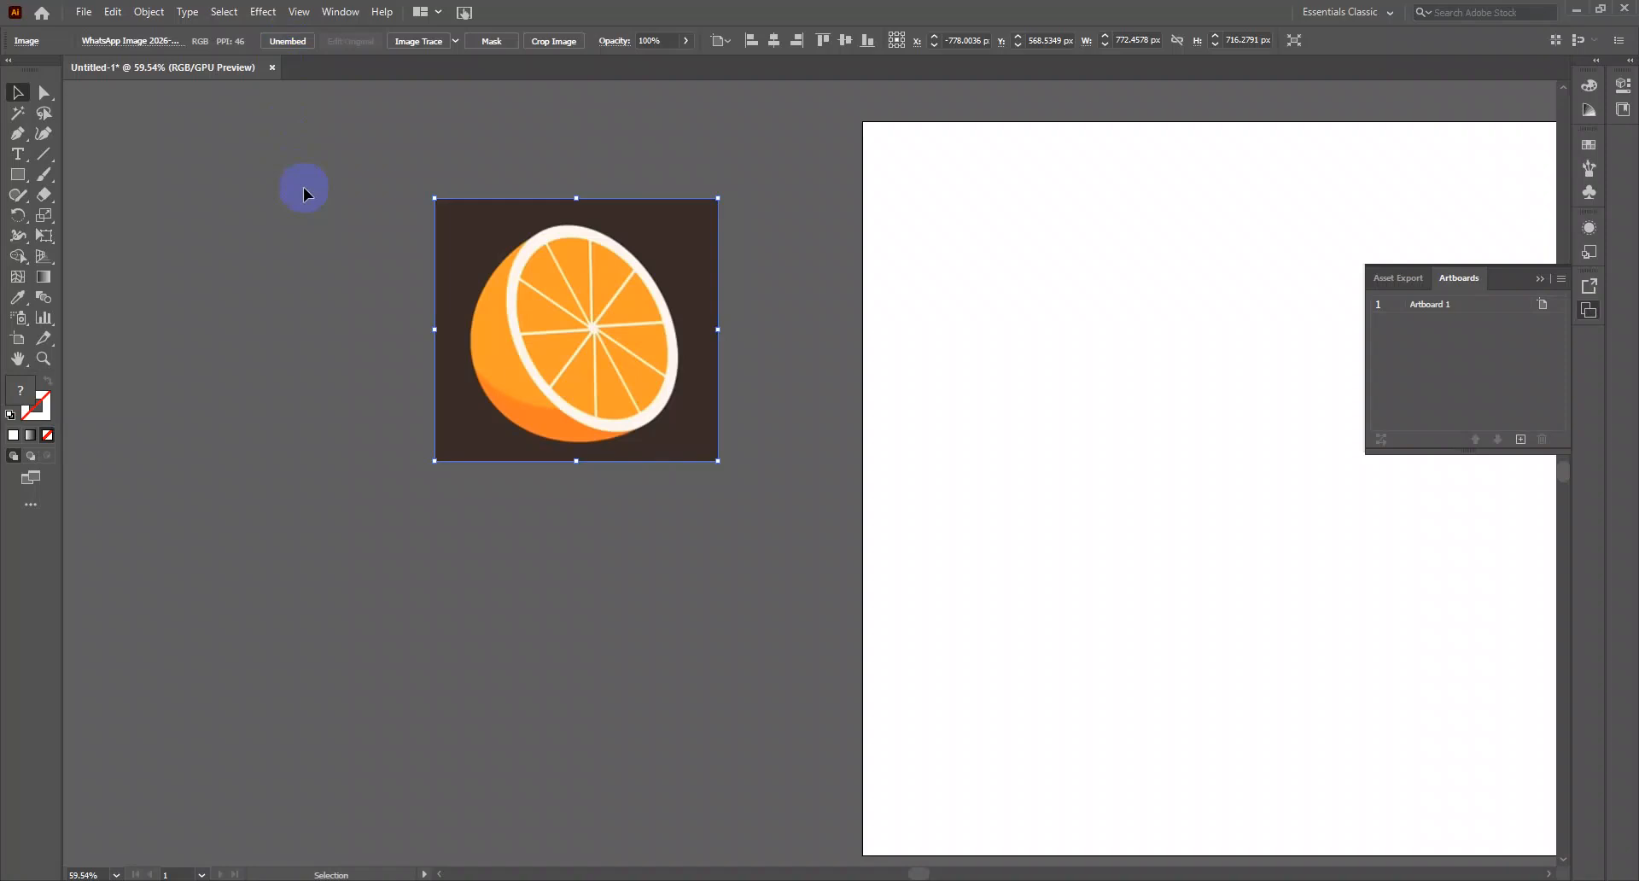
drag(637, 382, 430, 336)
drag(428, 349, 363, 343)
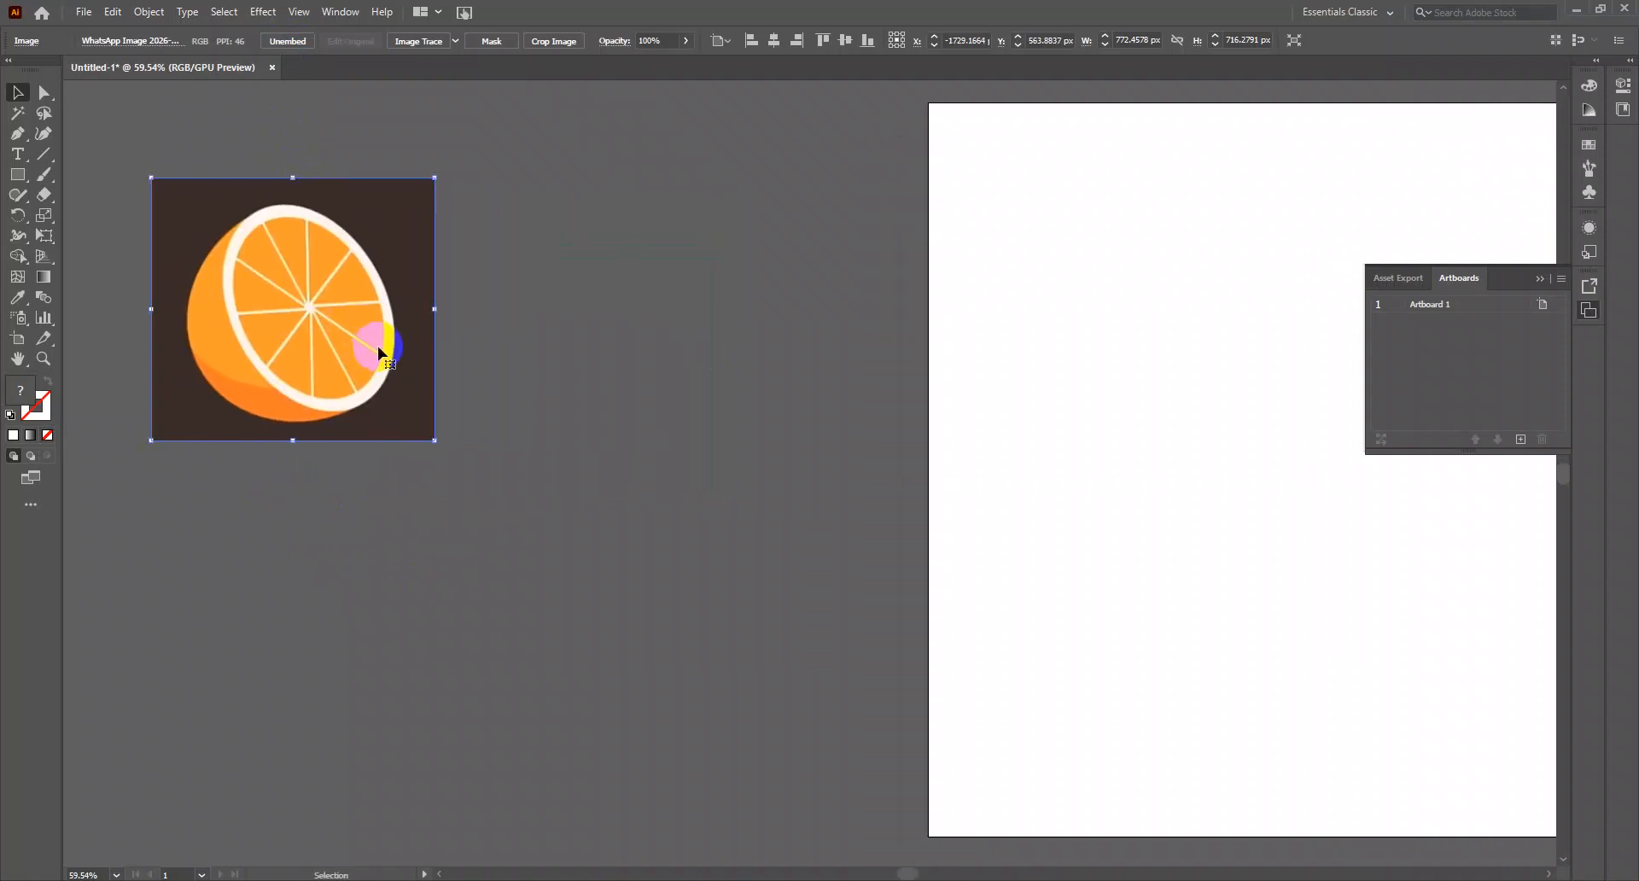
drag(562, 344, 526, 359)
click(591, 318)
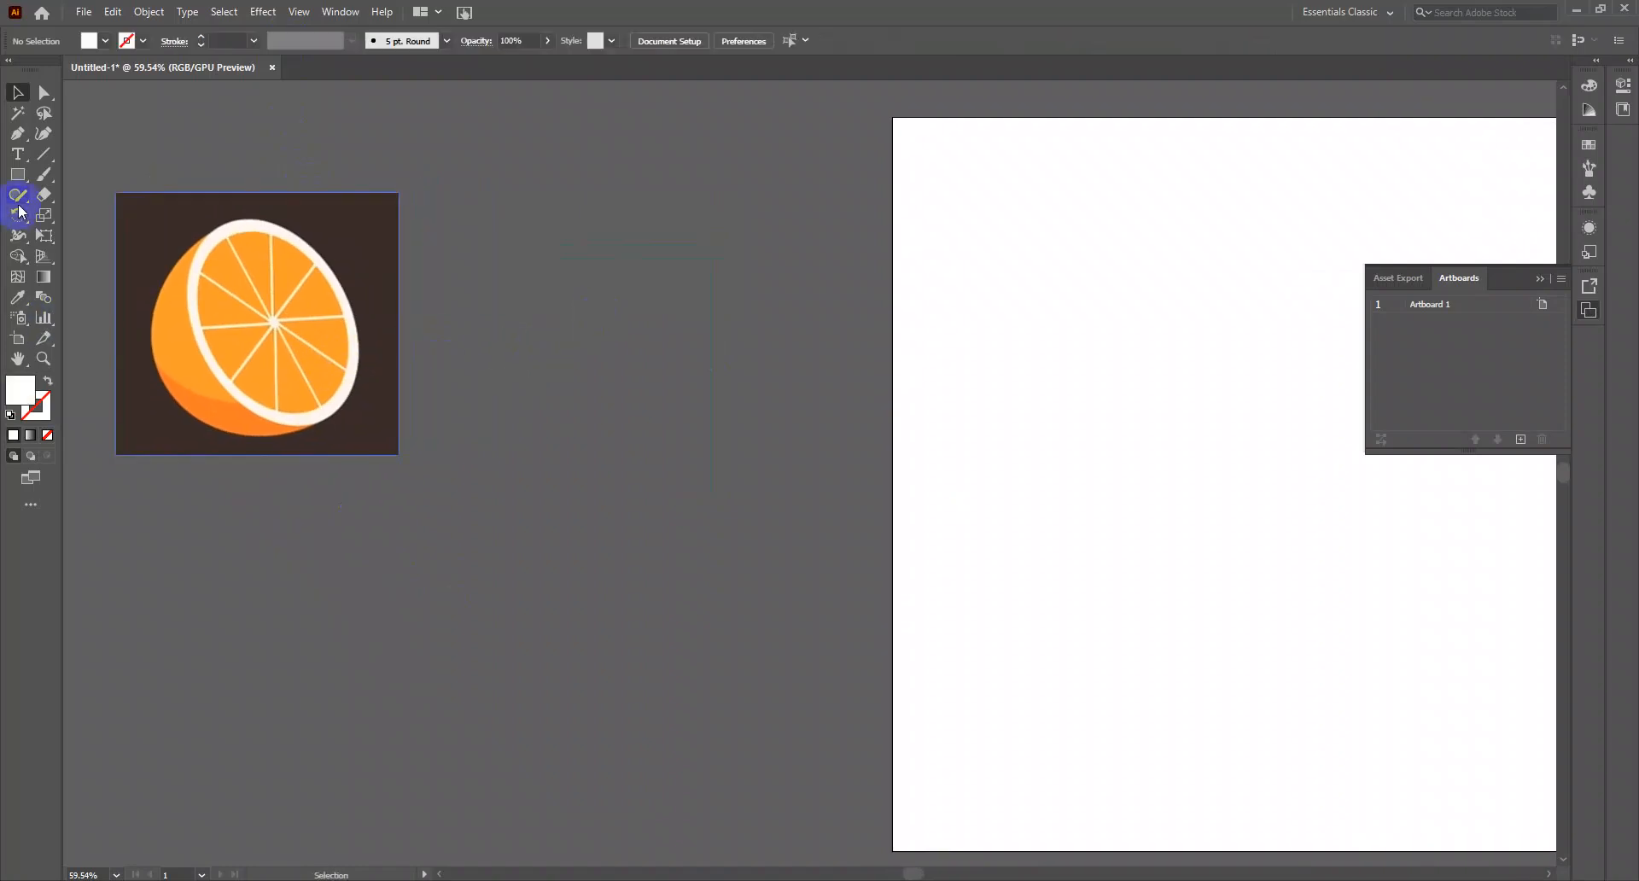
Draw a circle about 586 px in diameter with the Ellipse tool between the orange image and the artboard
click(16, 175)
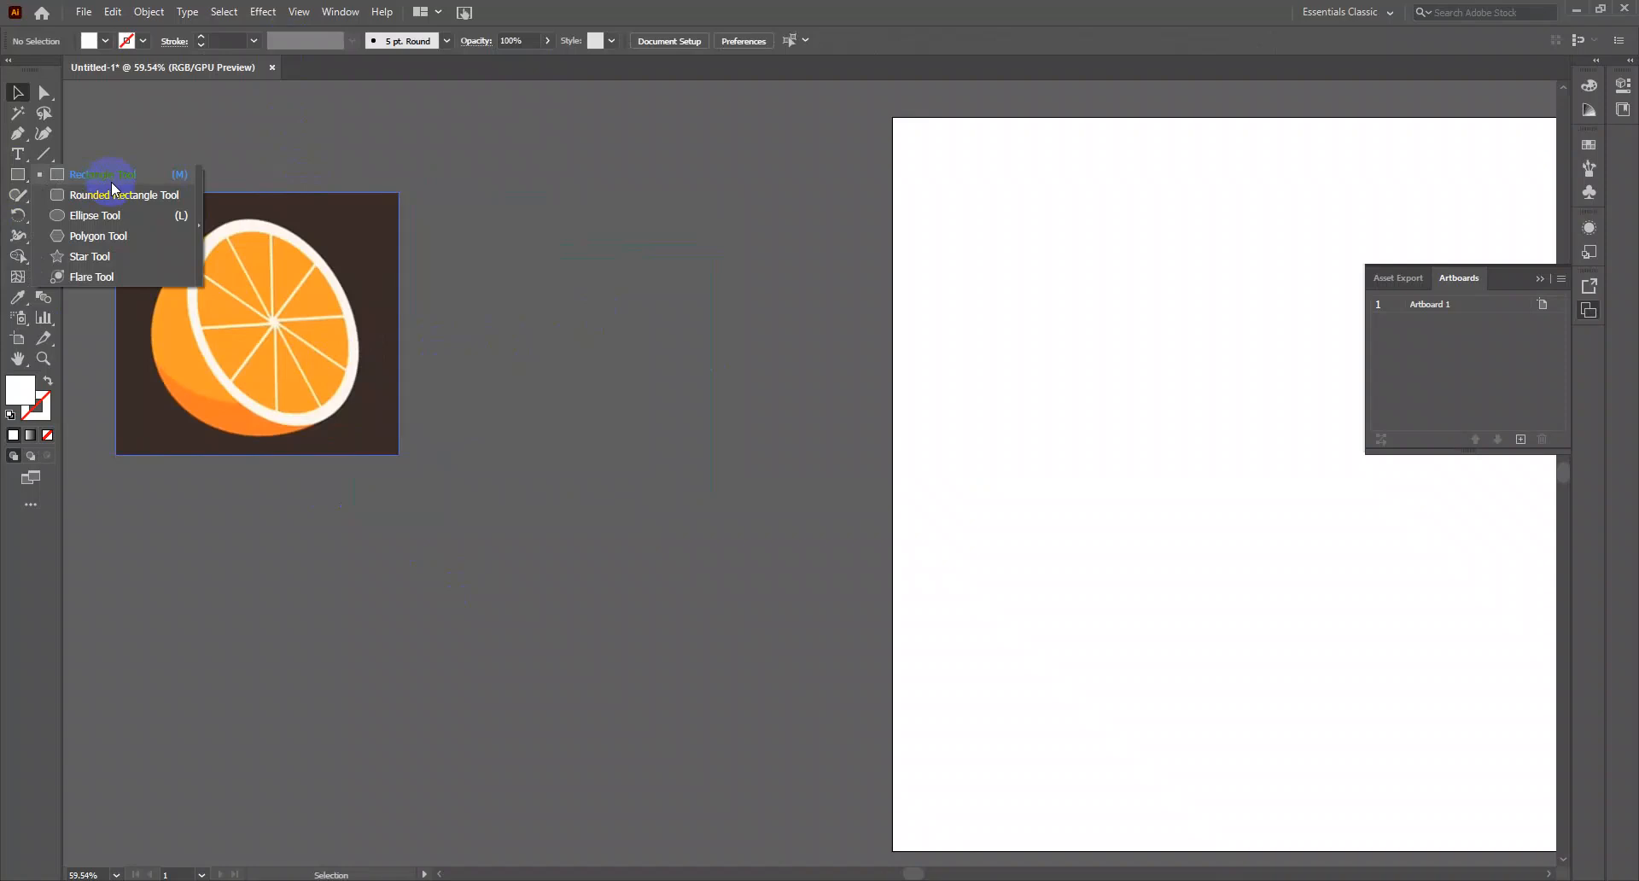
click(120, 215)
drag(637, 290, 746, 396)
click(17, 93)
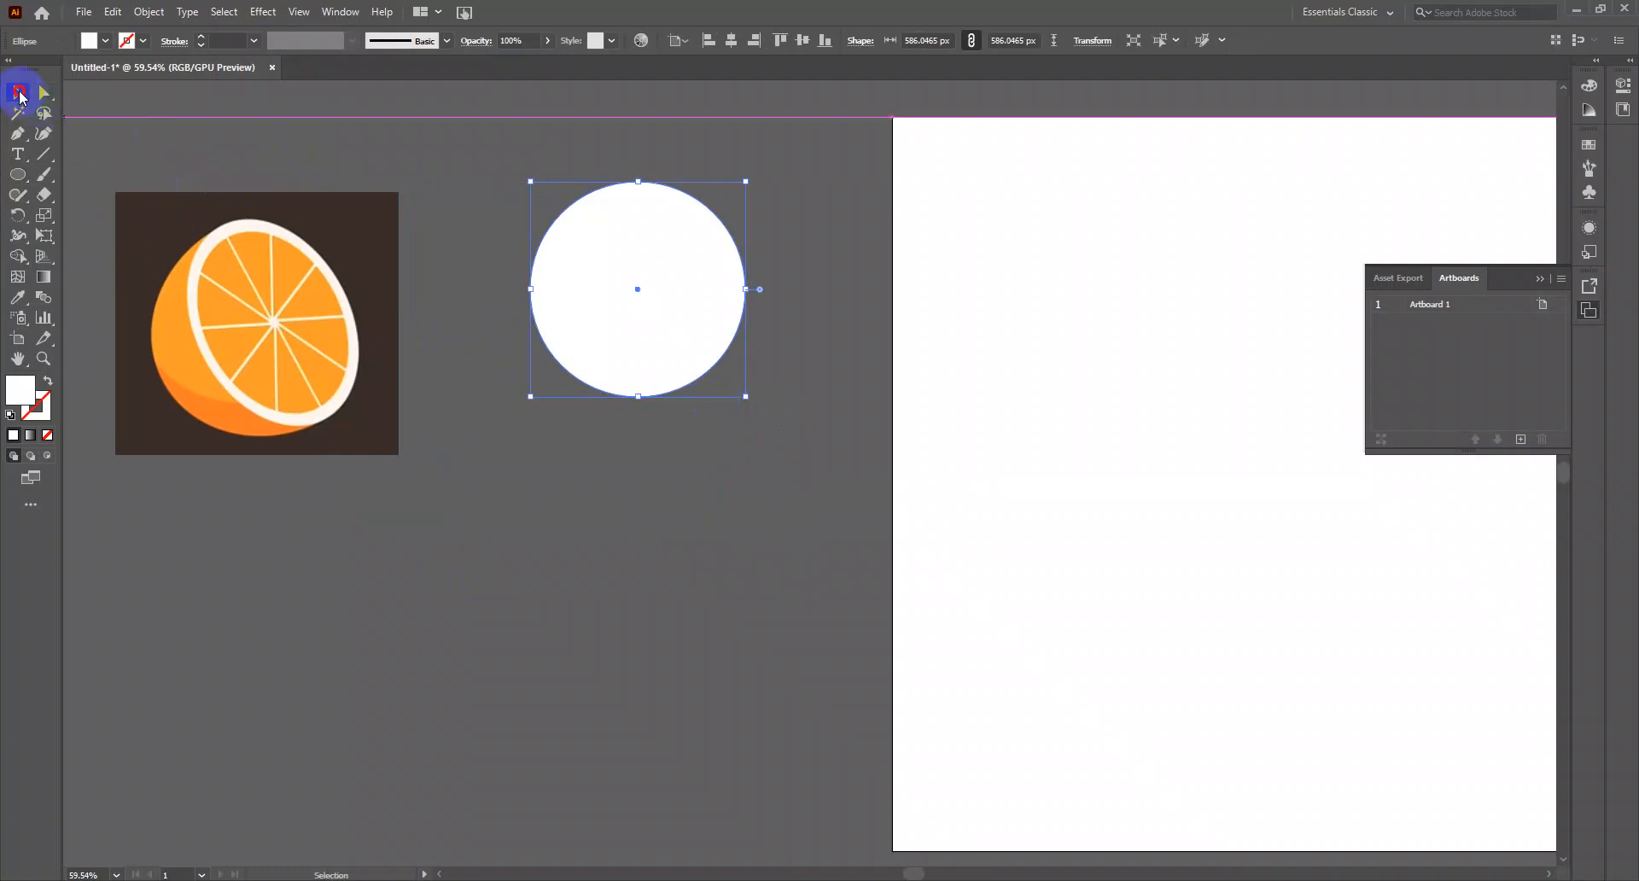
Fill the circle with the off-white colour sampled from the orange slice's rim, and deselect it
click(18, 297)
click(245, 223)
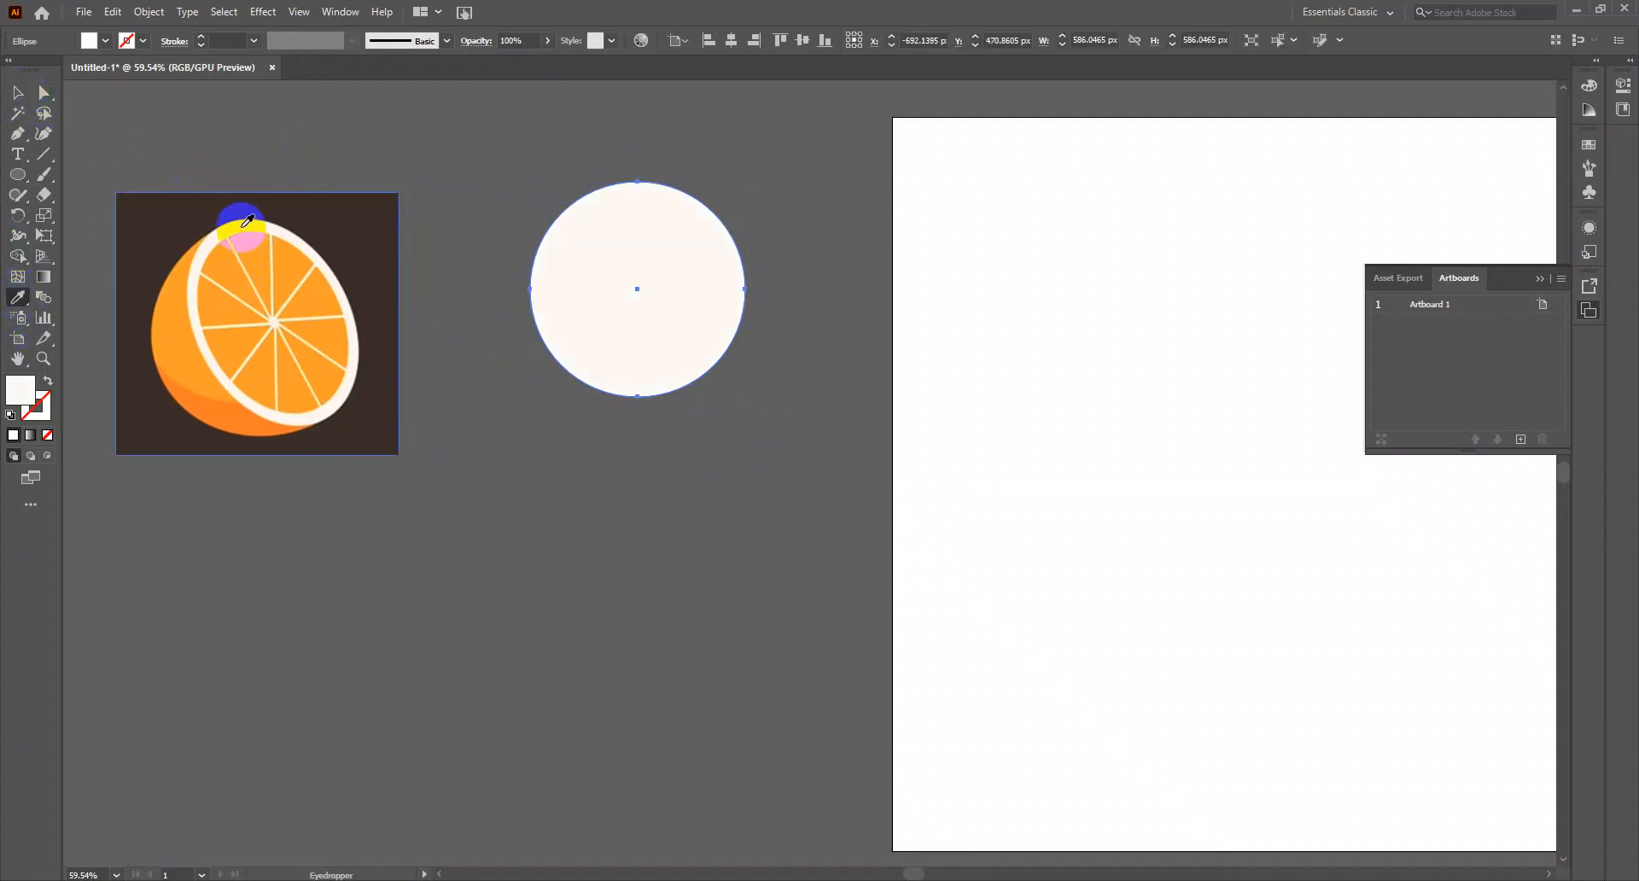
click(17, 92)
click(193, 143)
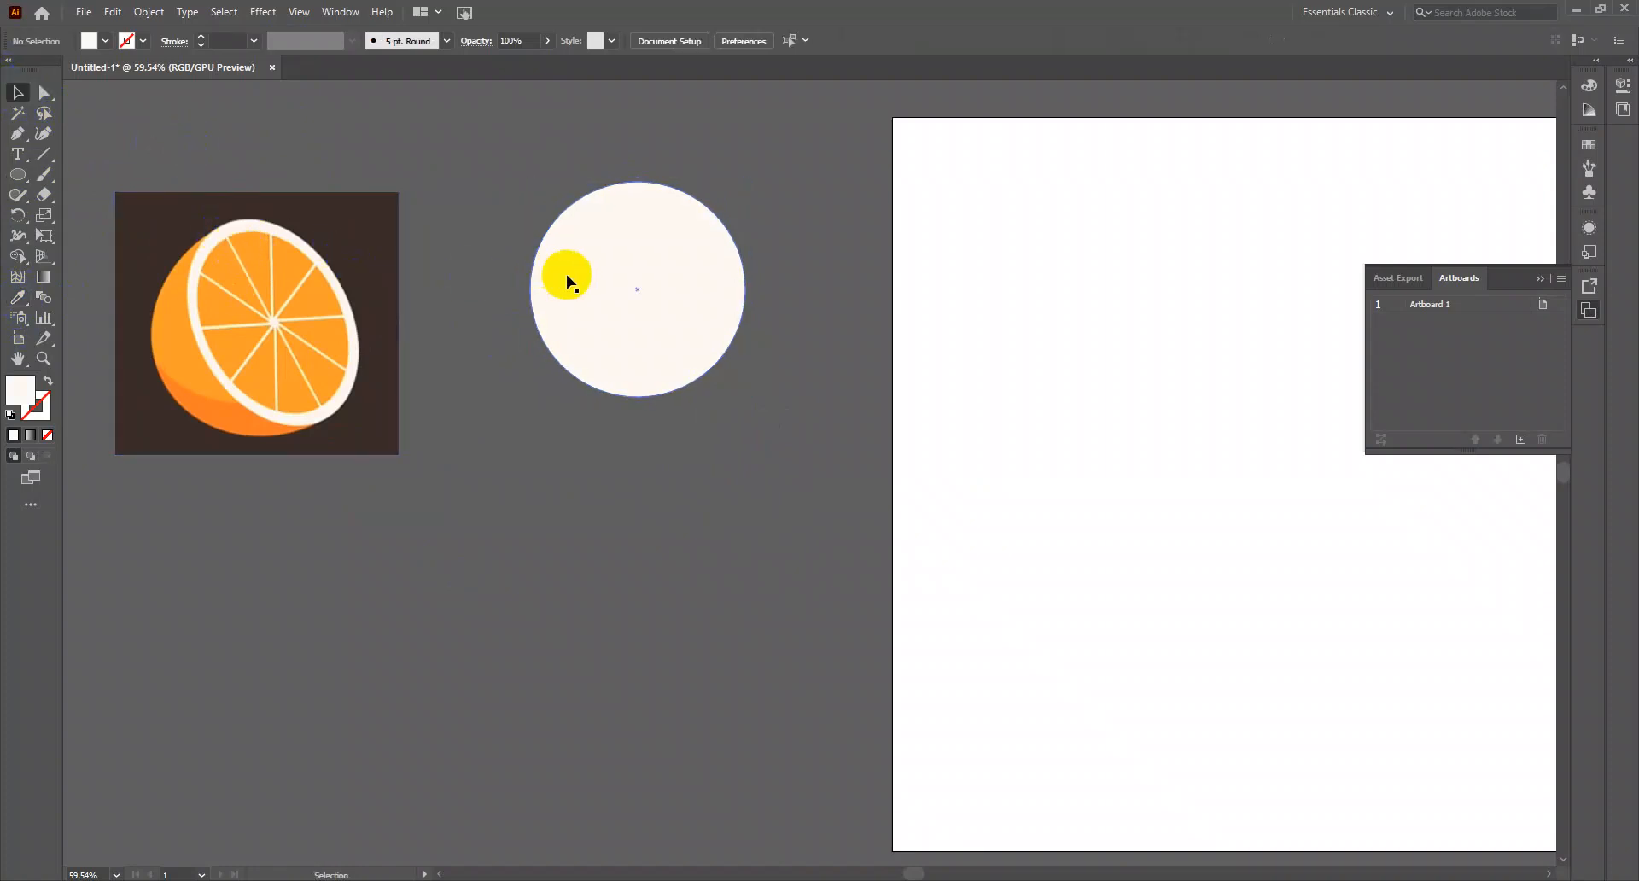
click(666, 284)
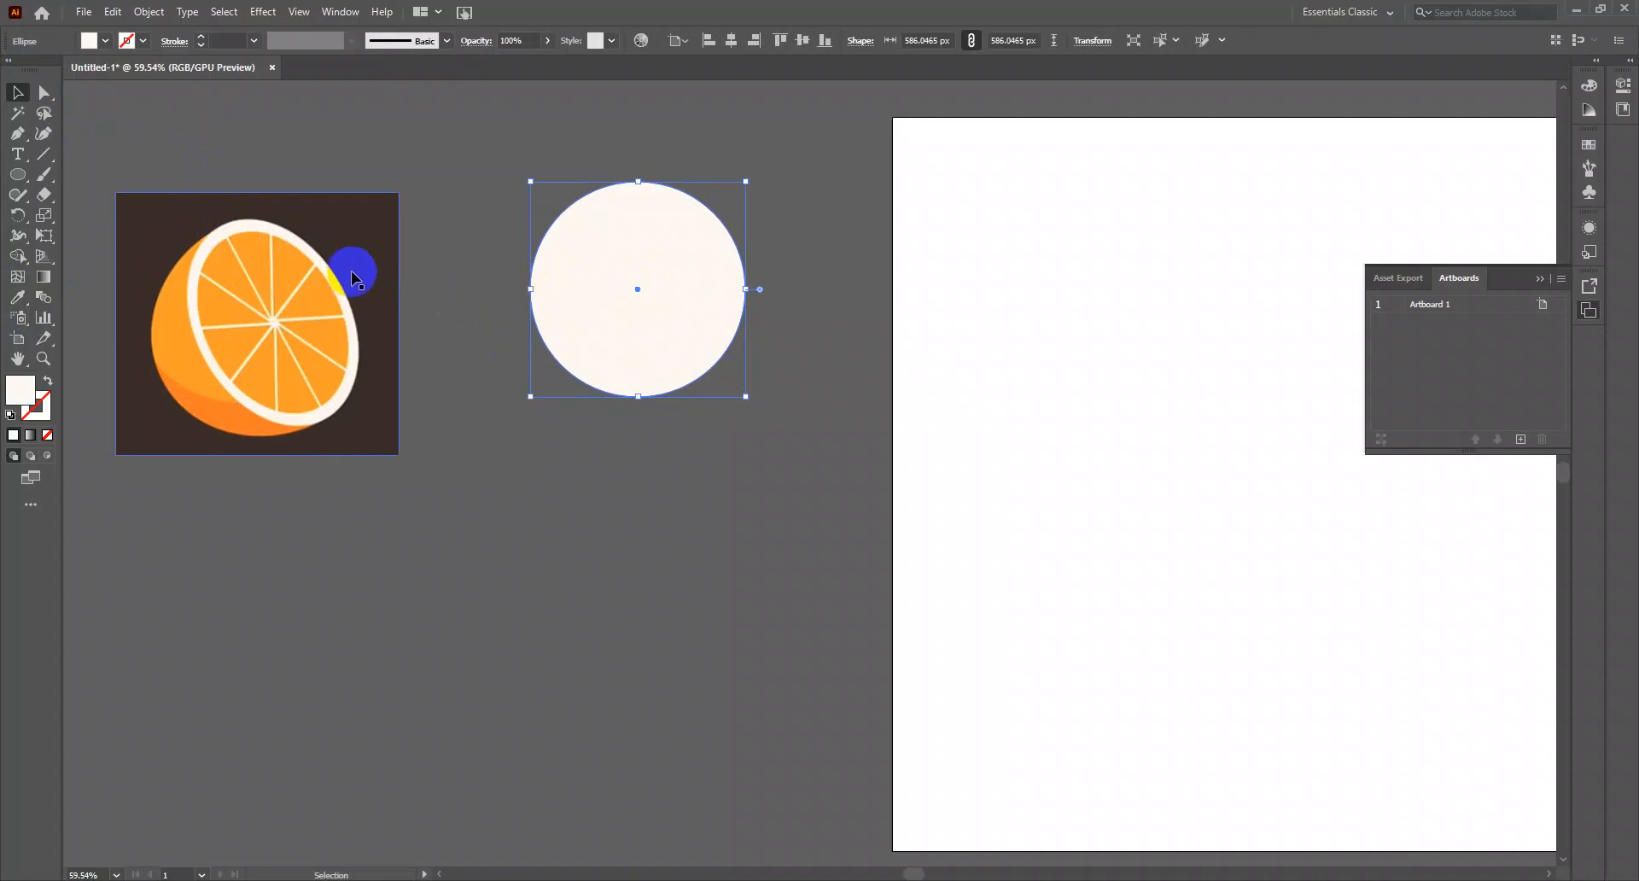
click(18, 301)
click(26, 302)
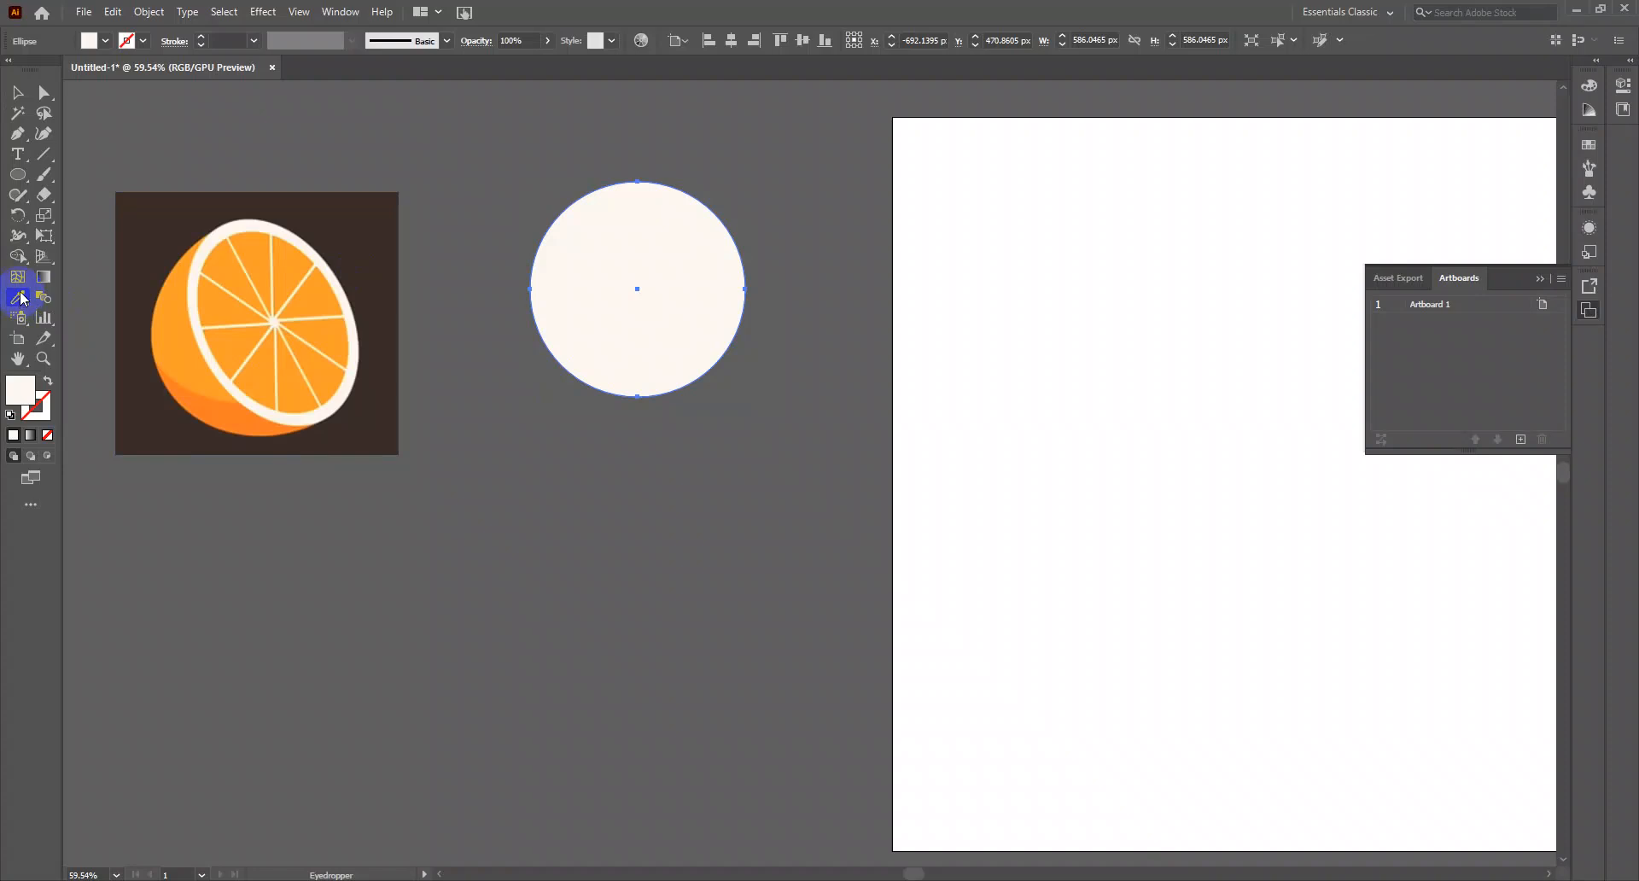
click(15, 94)
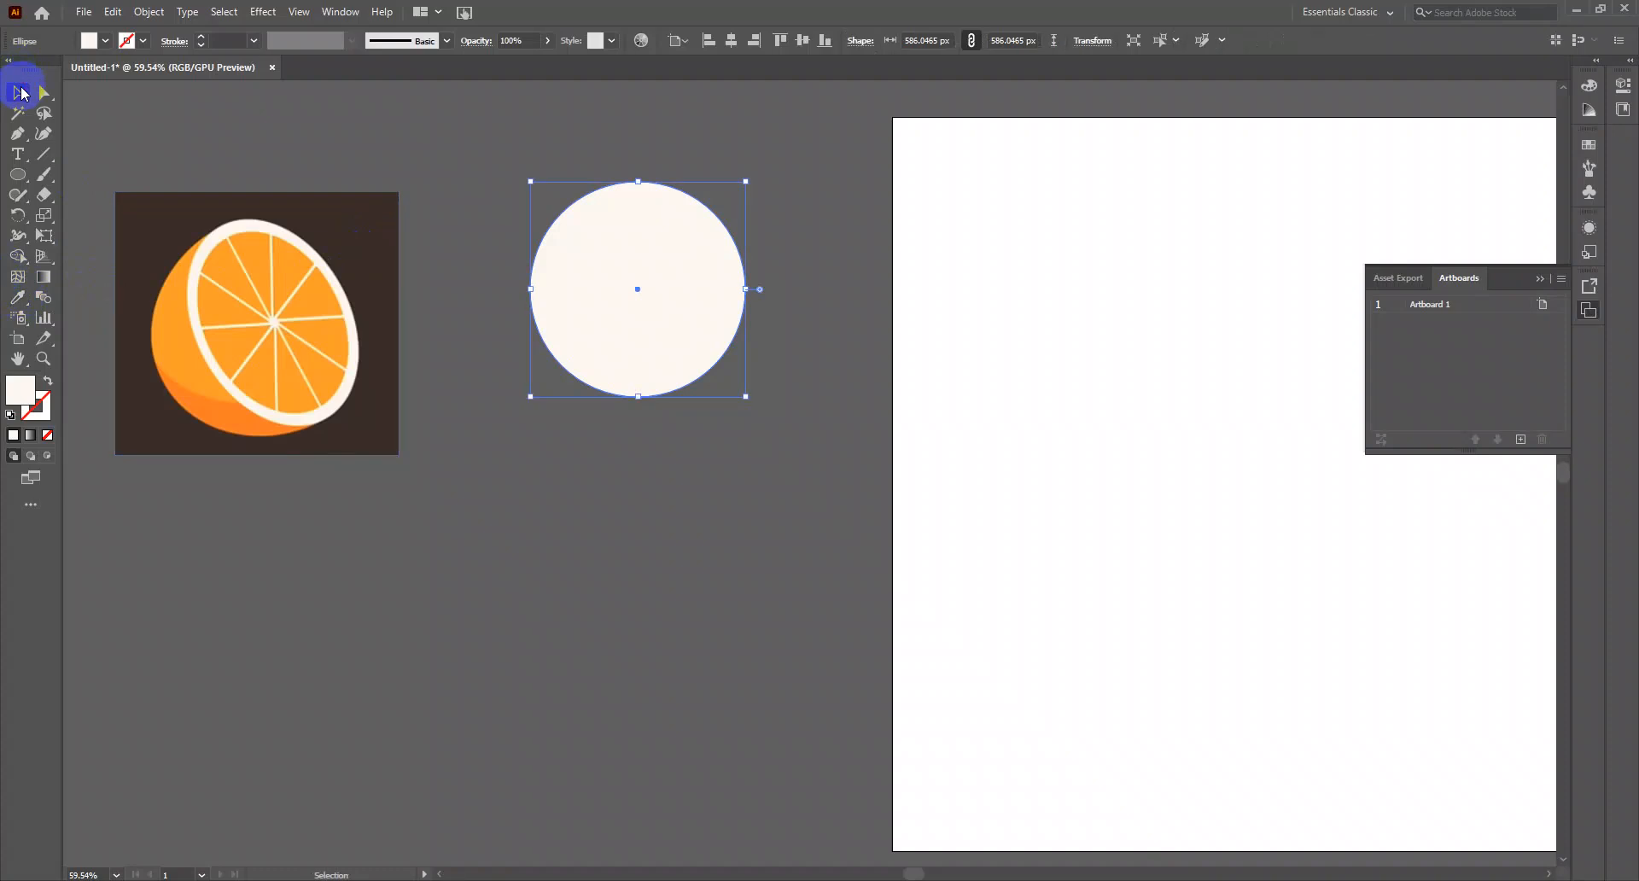
Copy the off-white circle to the clipboard
drag(663, 289, 706, 292)
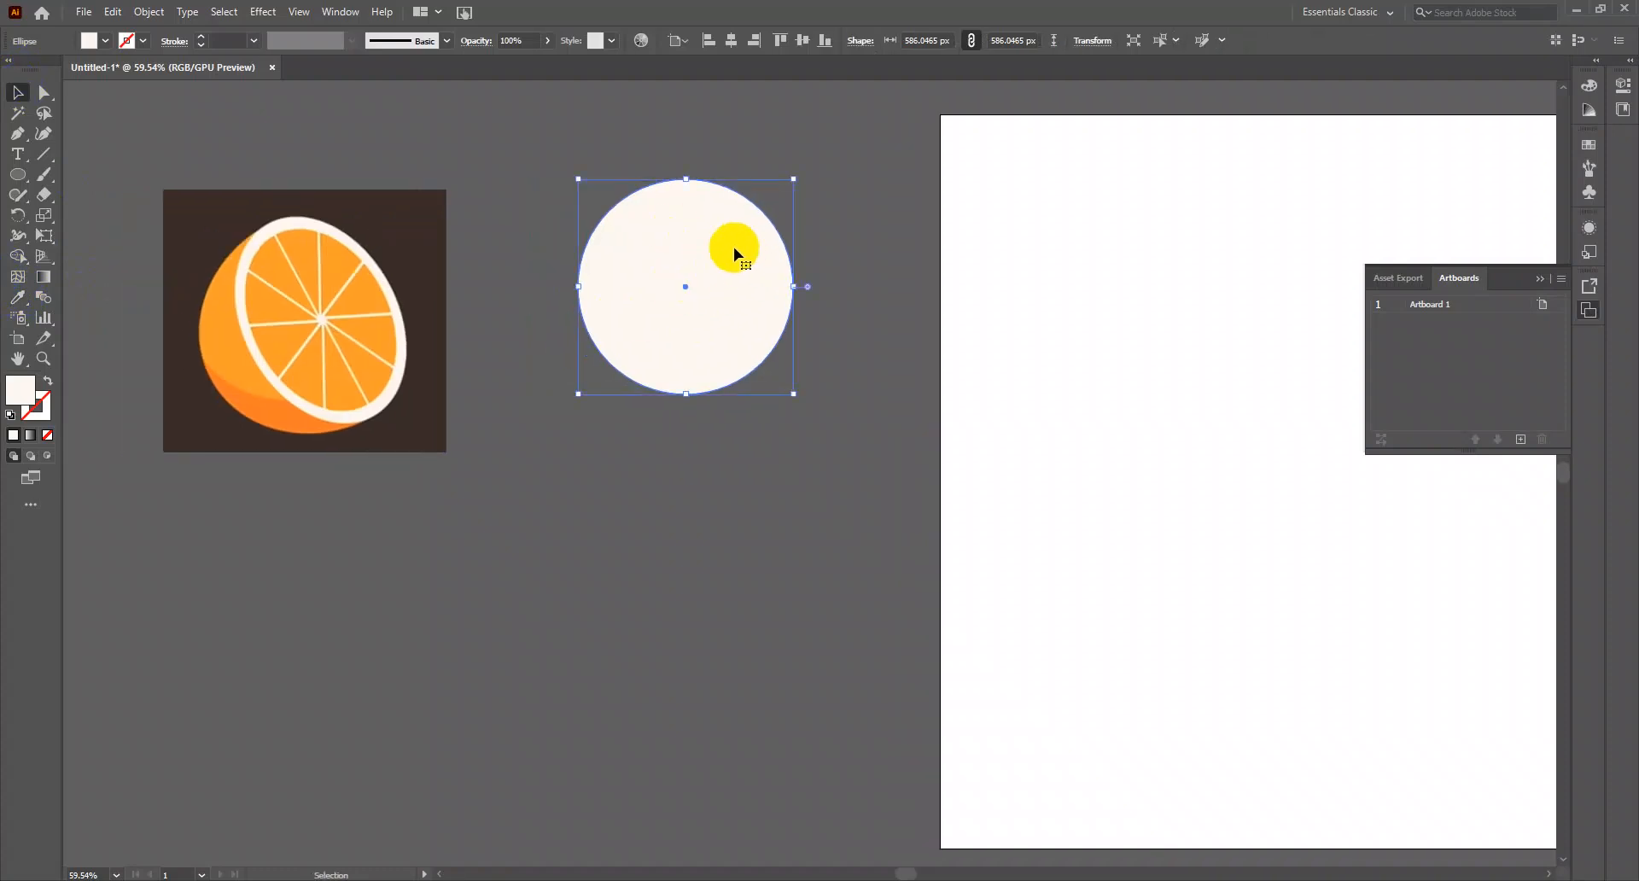
key(ctrl+c)
key(a)
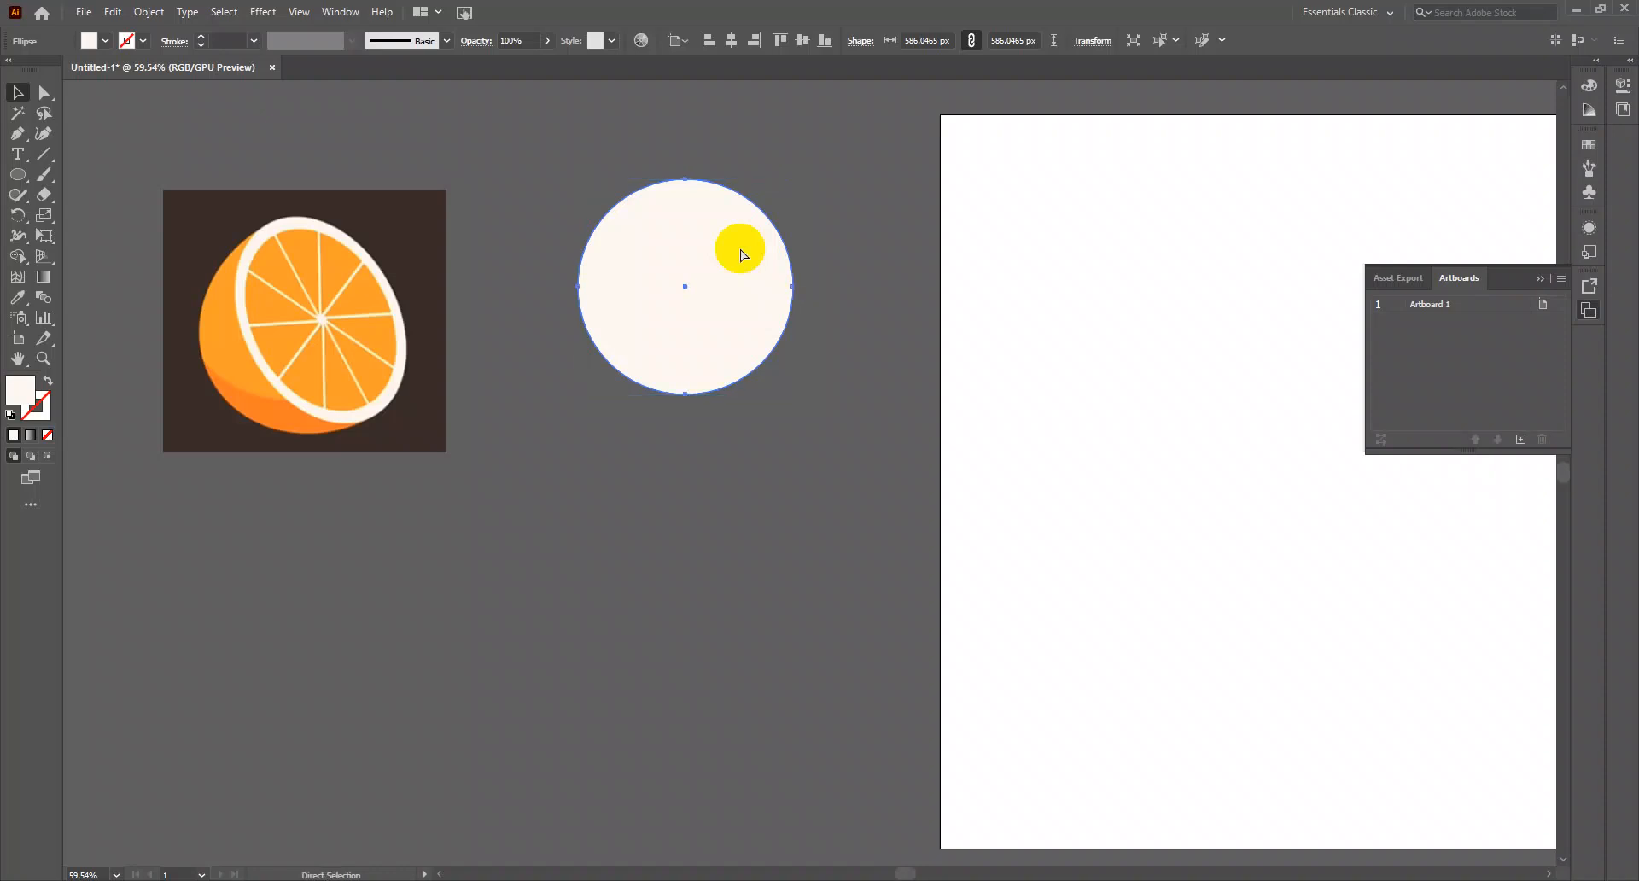
key(v)
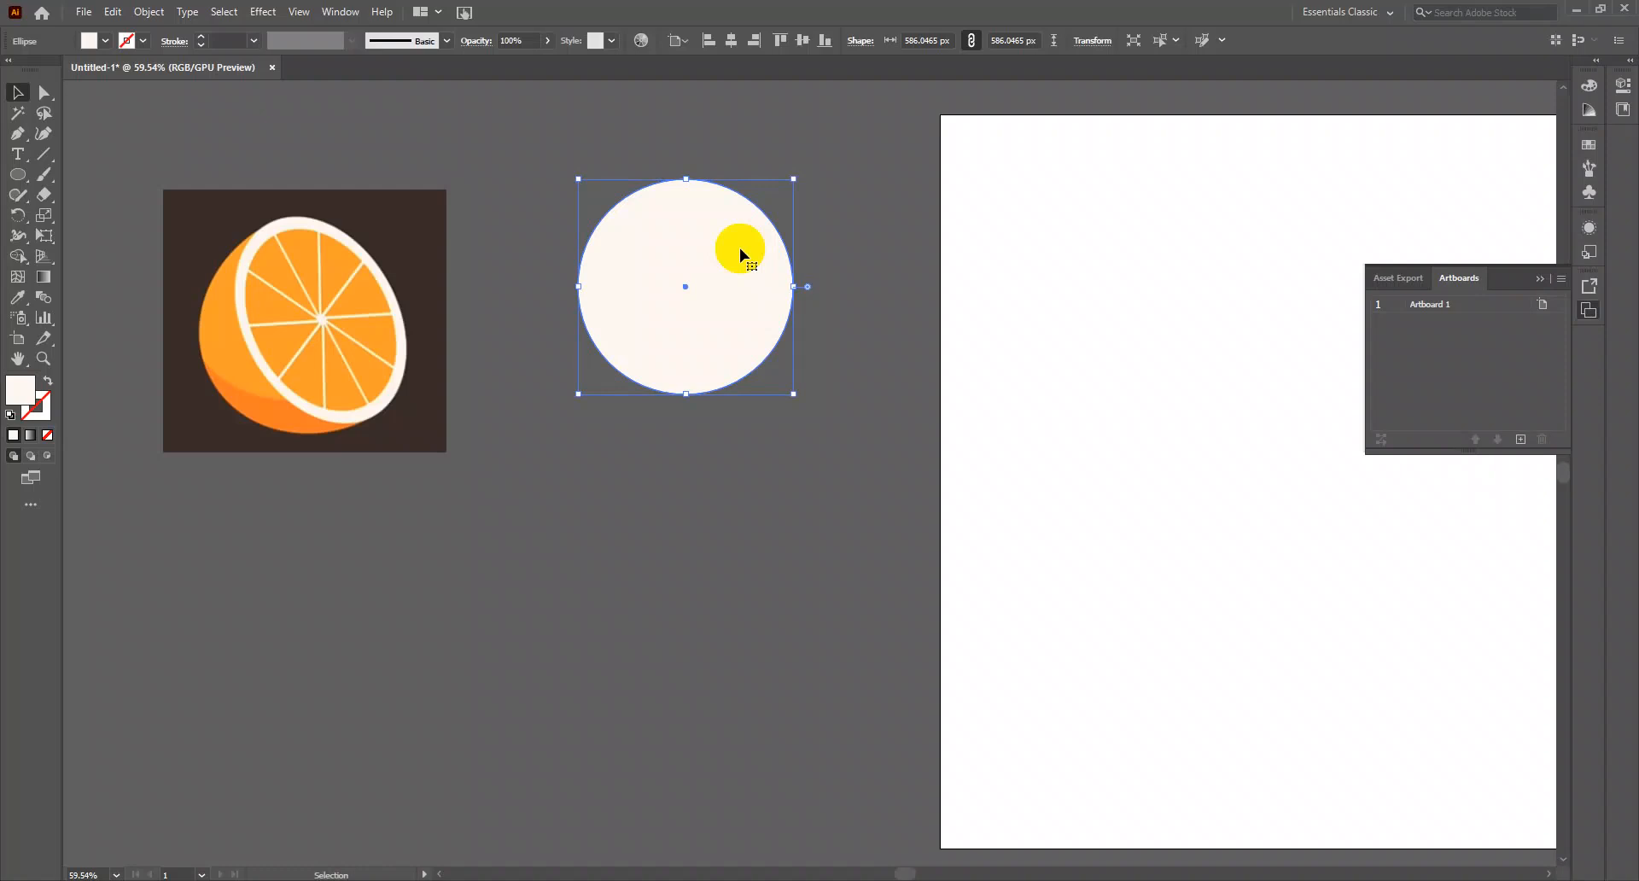
alt+drag(740, 247, 910, 351)
click(708, 267)
click(878, 357)
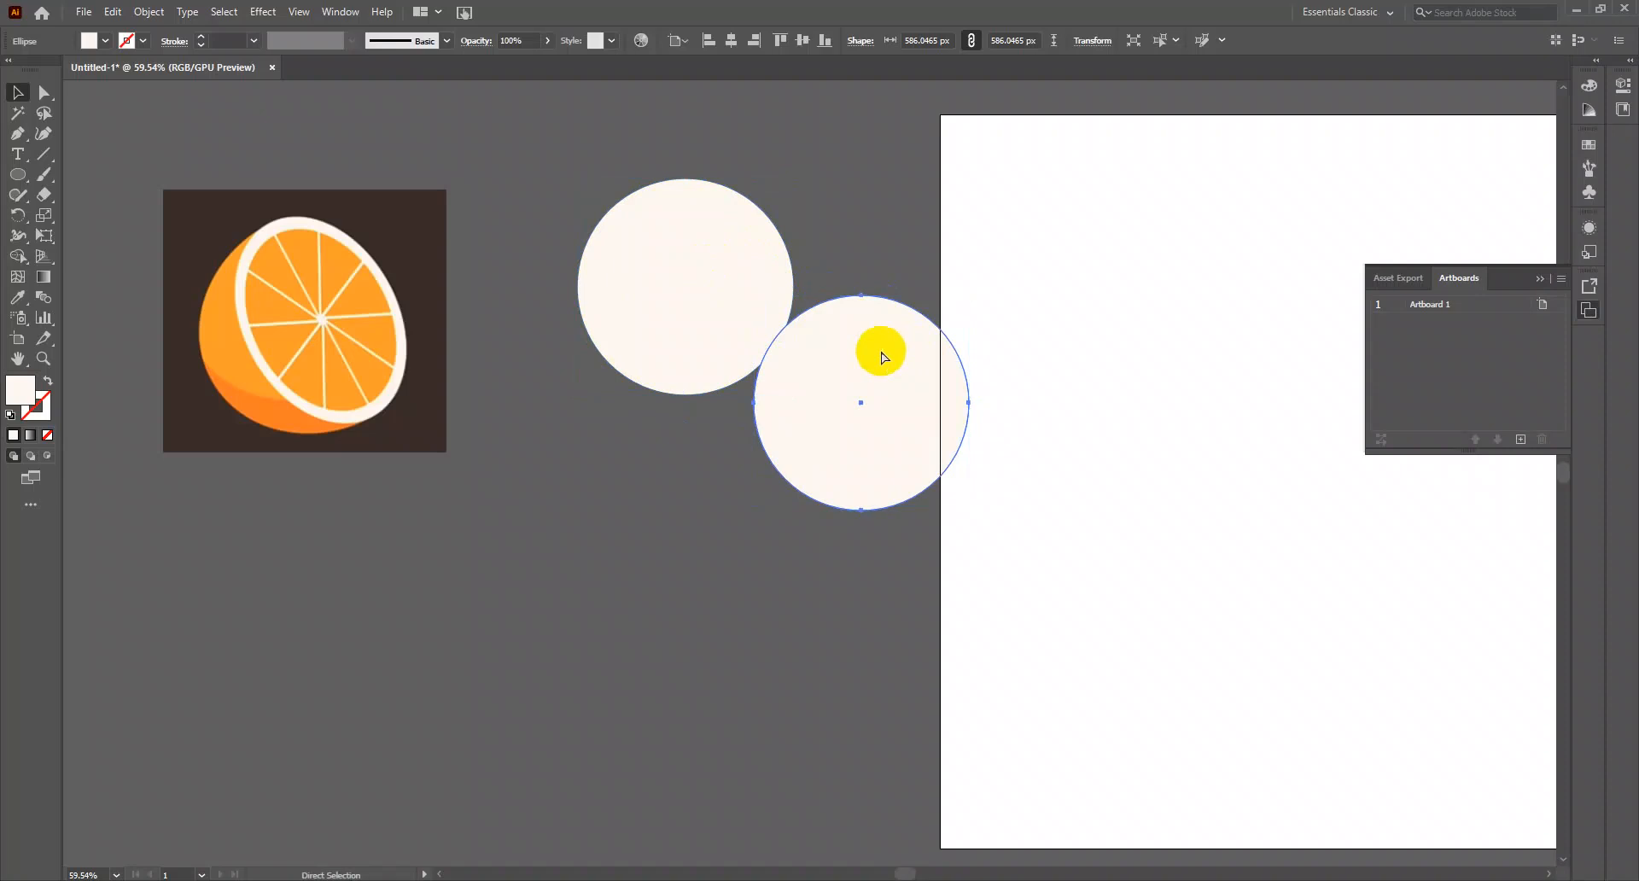
key(ctrl+z)
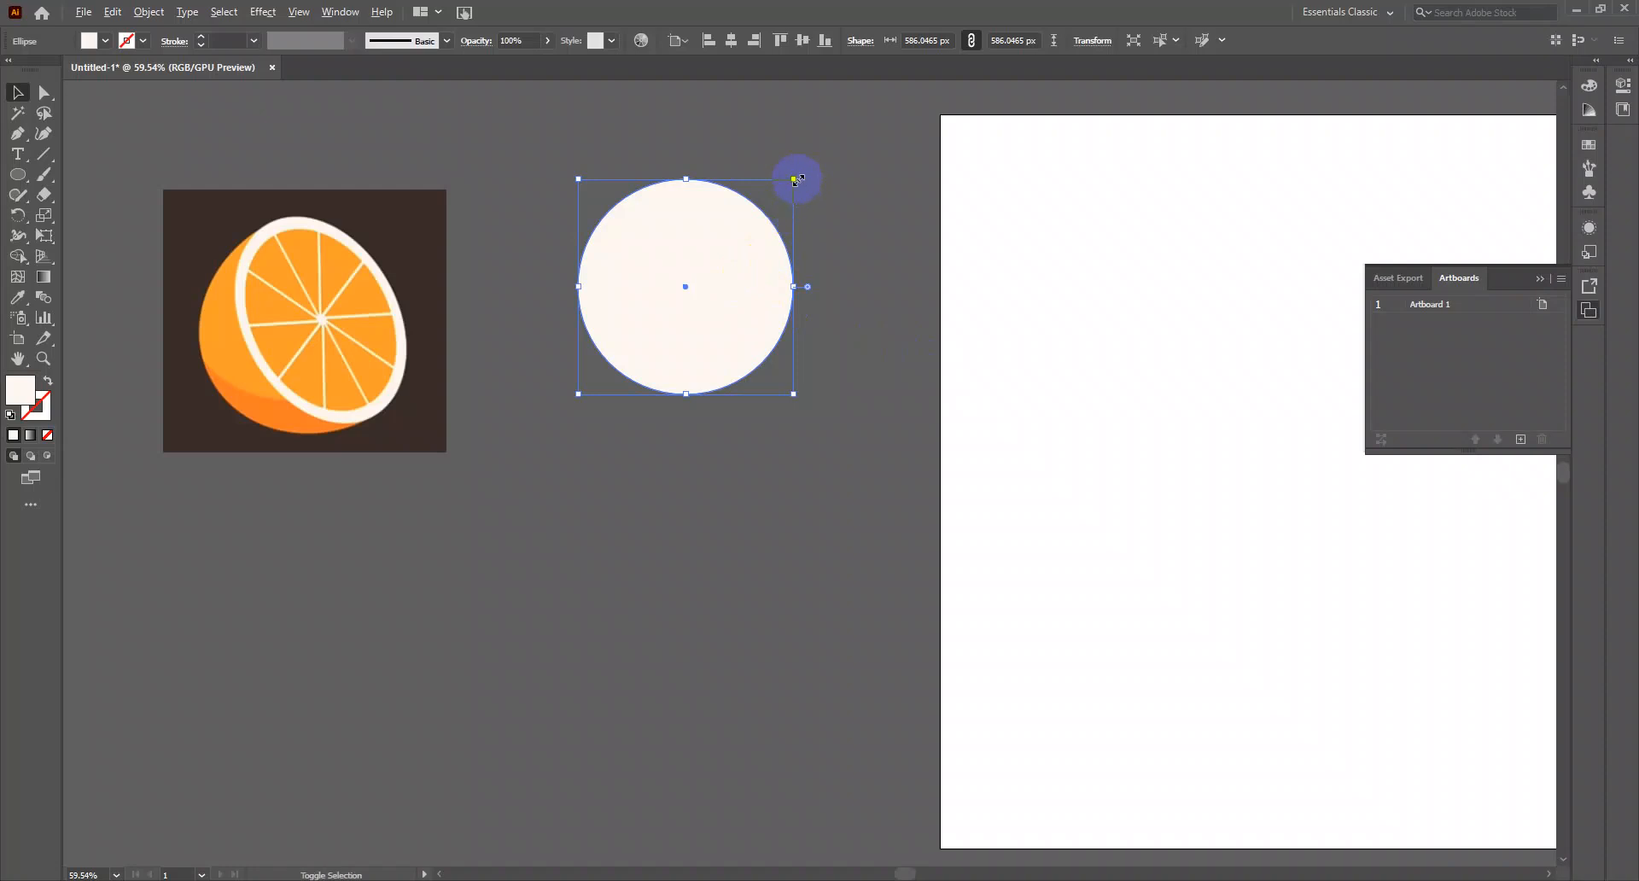
Paste a copy of the off-white circle in place and scale it around its centre to about 530 px in diameter
key(alt+shift)
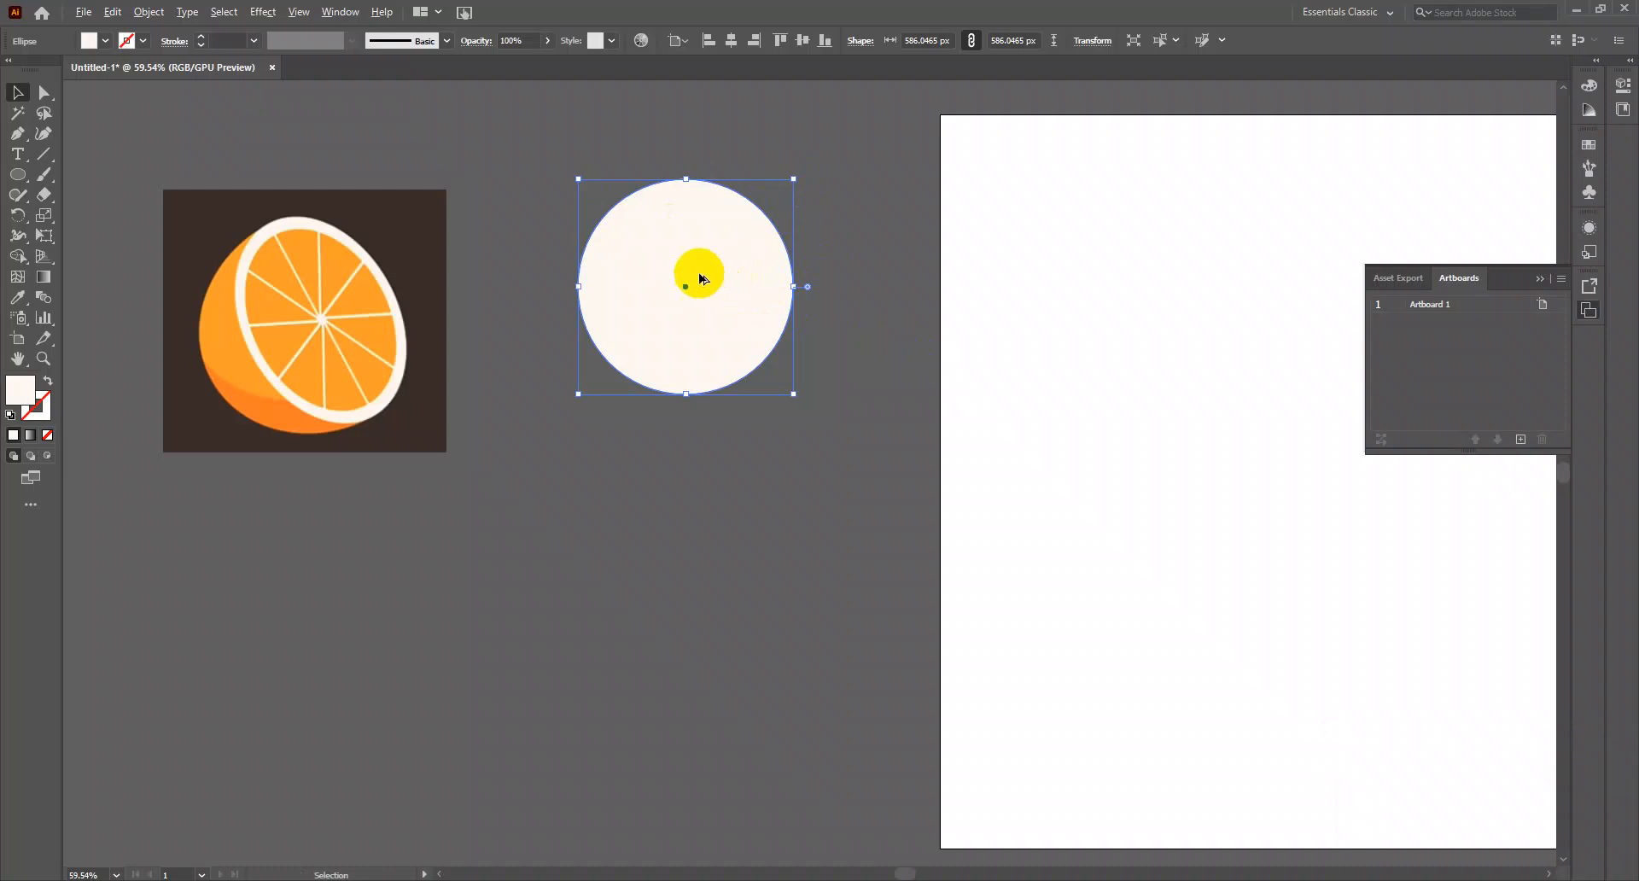
key(ctrl+1)
drag(853, 114, 843, 135)
scroll(845, 167, down, 1)
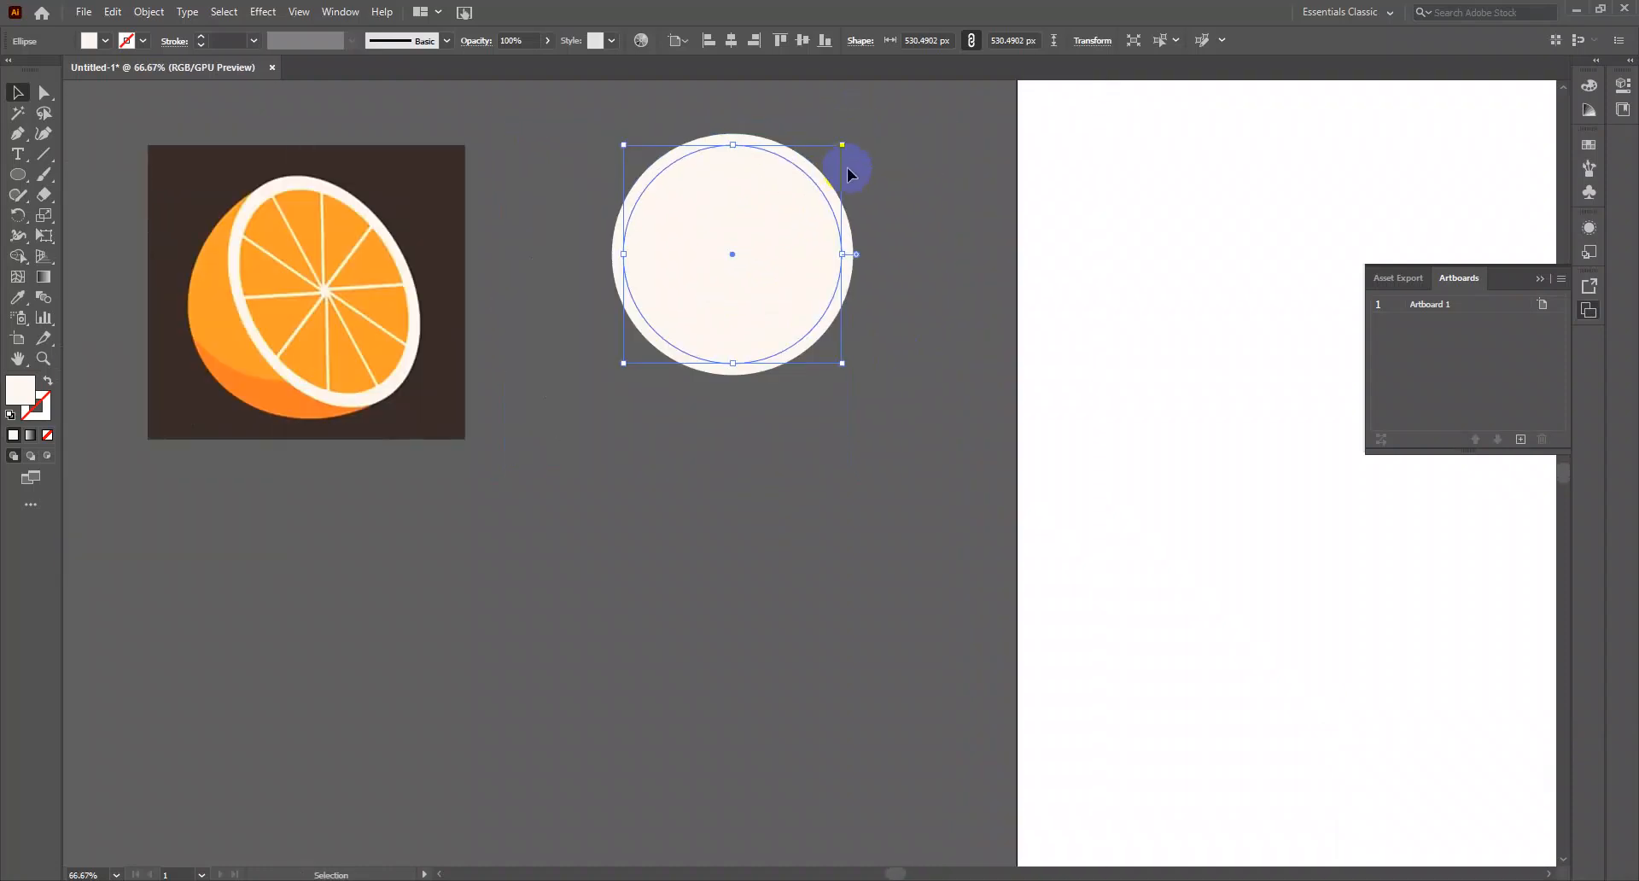
Fill the inner circle with the orange sampled from the slice's flesh in the reference image, and deselect it
click(19, 298)
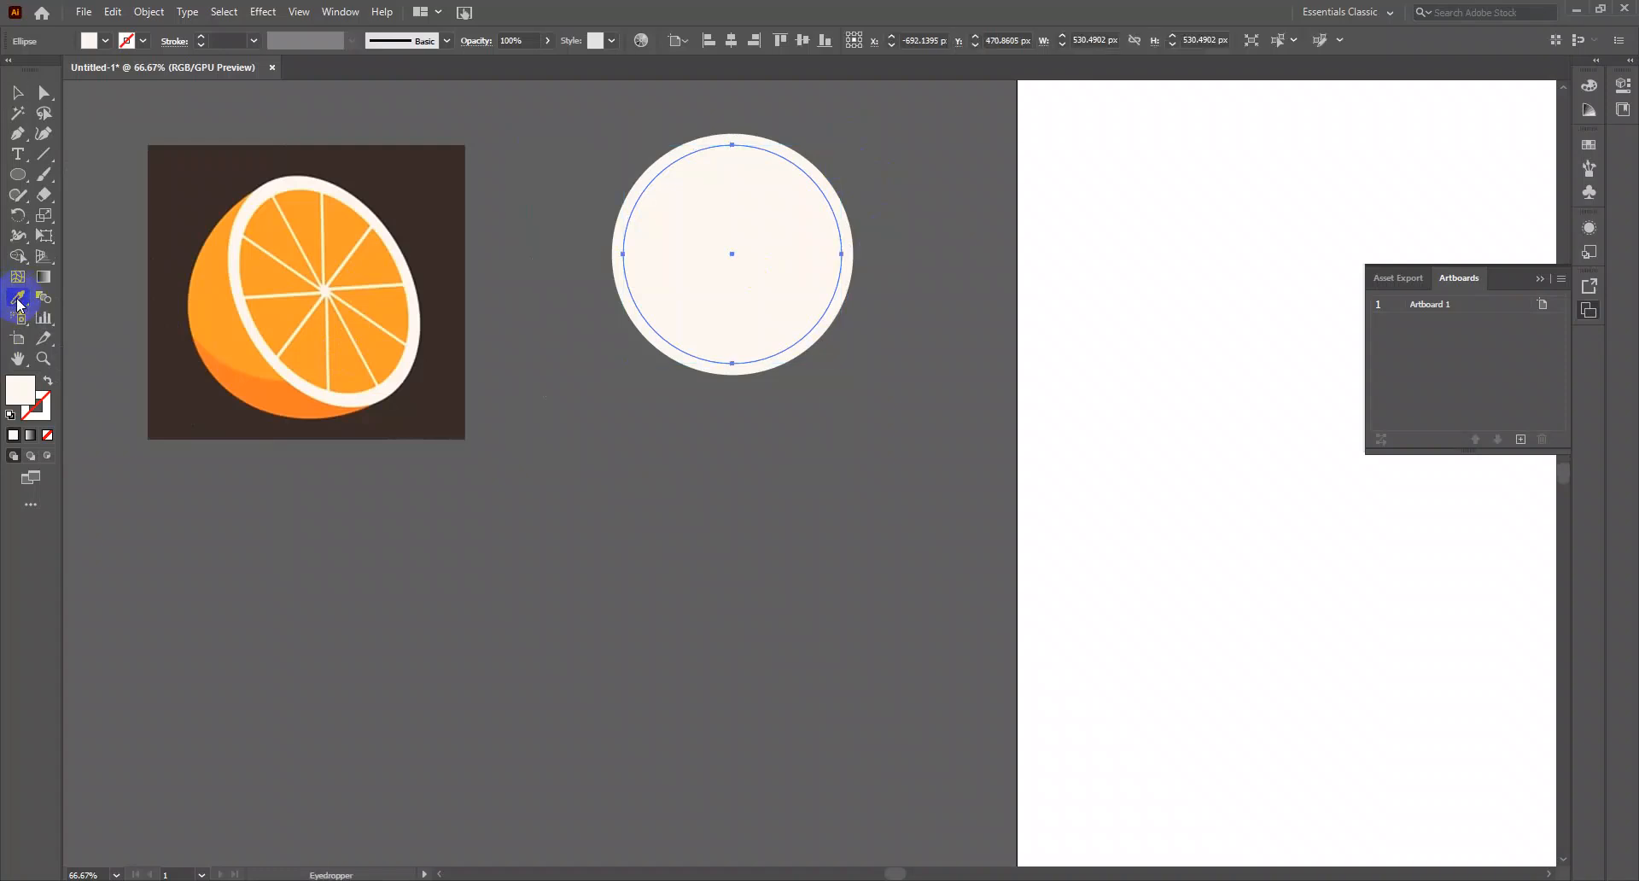
click(269, 231)
click(17, 92)
click(98, 133)
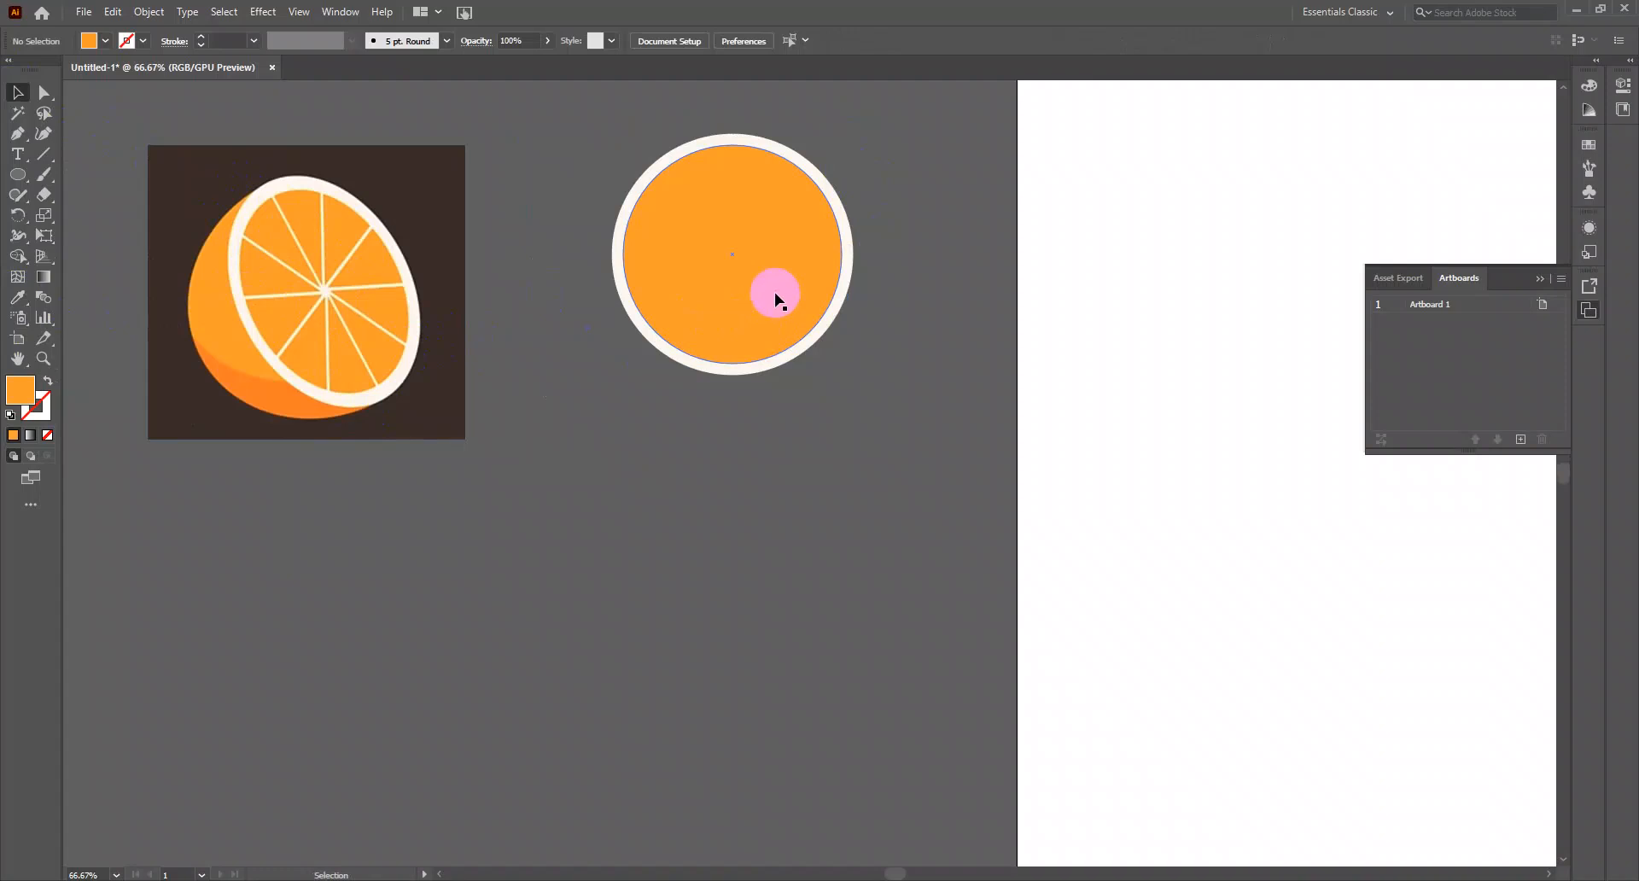
Duplicate the orange circle in place and scale the copy around its centre to about 23 px in diameter
click(737, 237)
key(a)
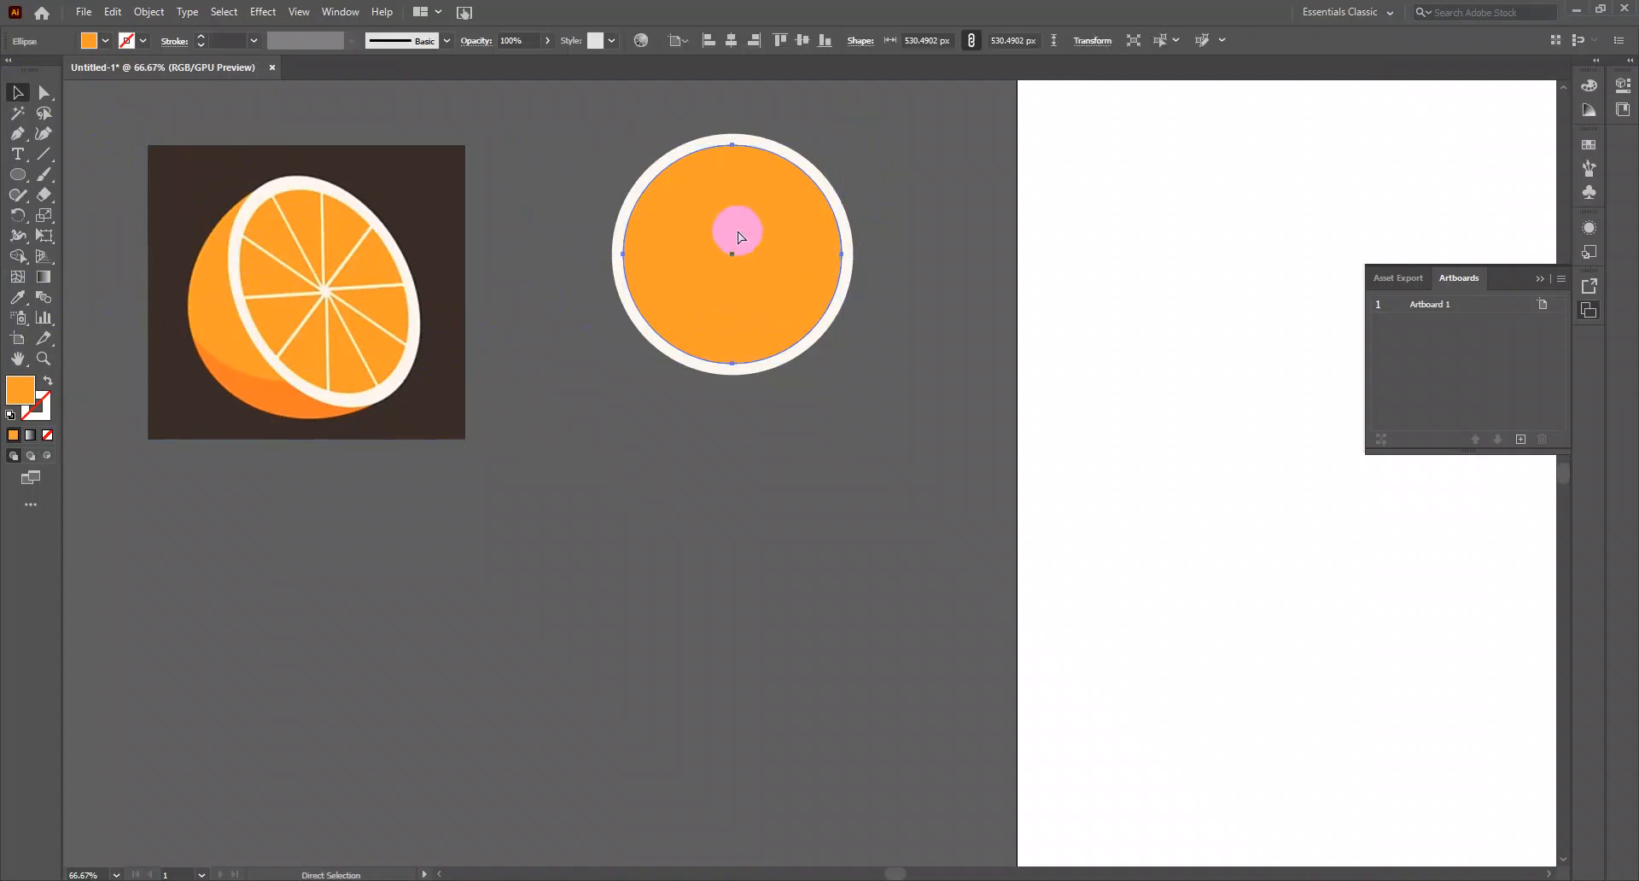
key(v)
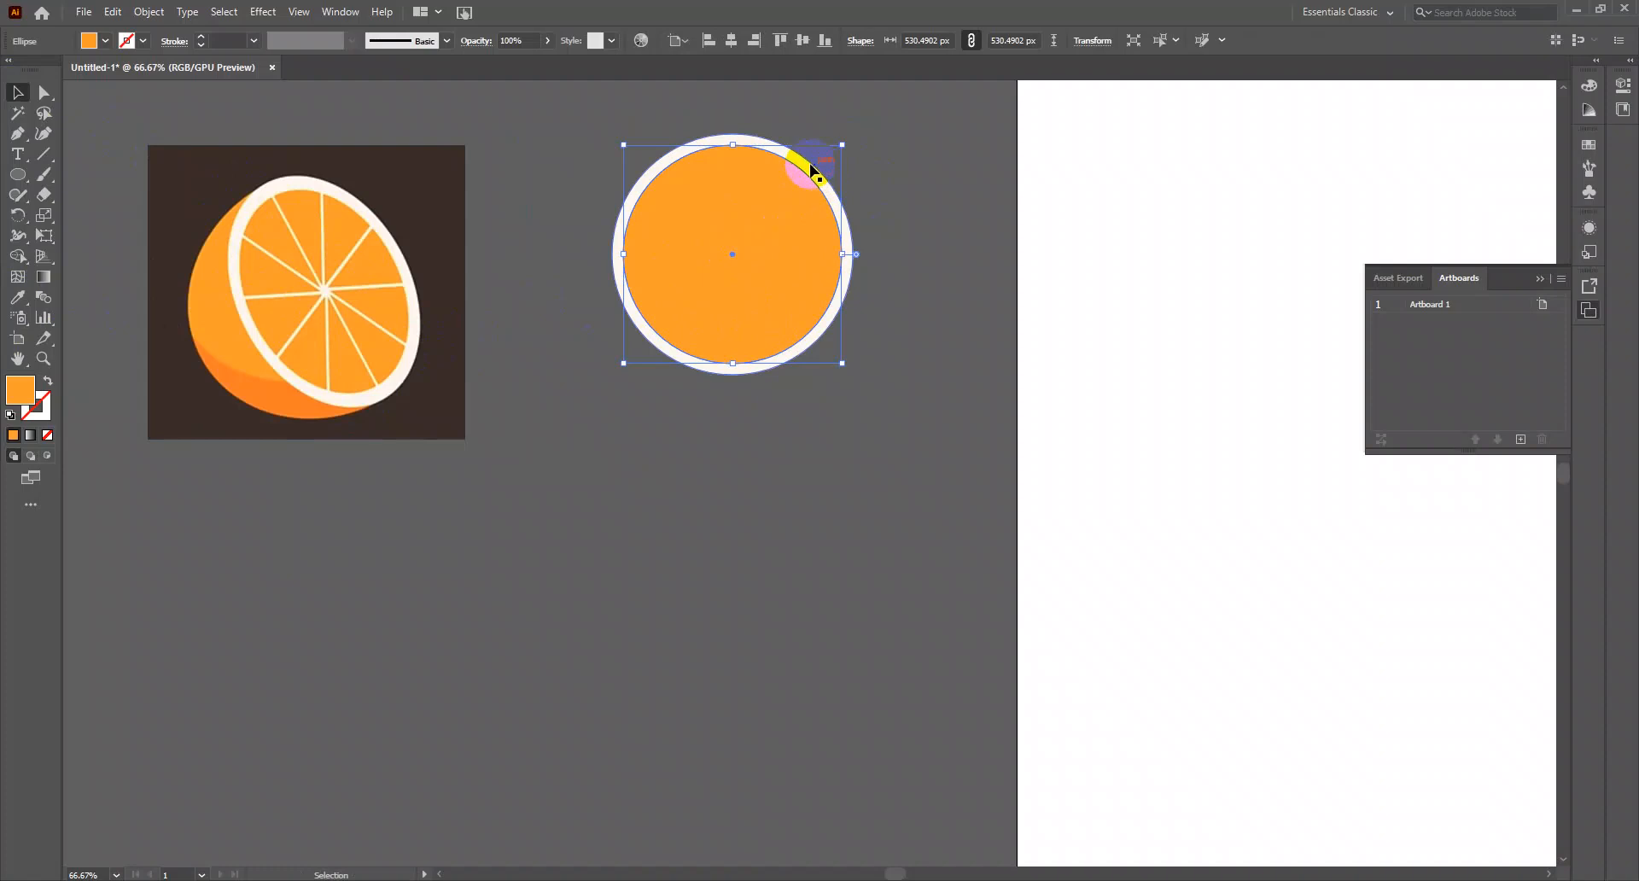
scroll(816, 174, up, 1)
scroll(794, 202, up, 1)
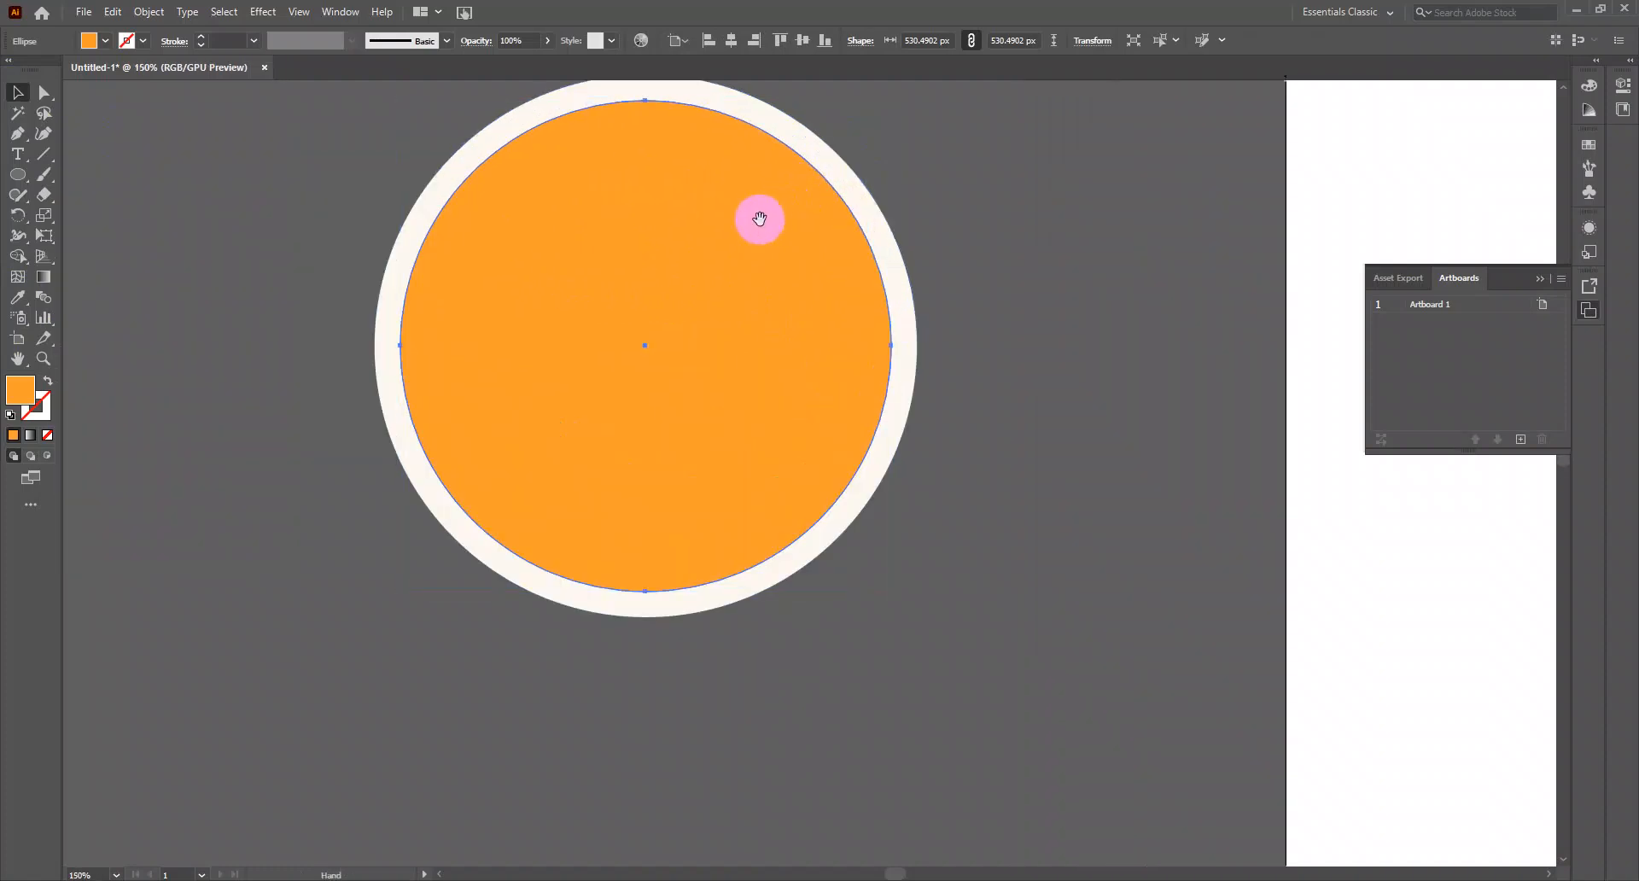
drag(757, 219, 757, 329)
drag(891, 220, 743, 447)
scroll(743, 447, down, 2)
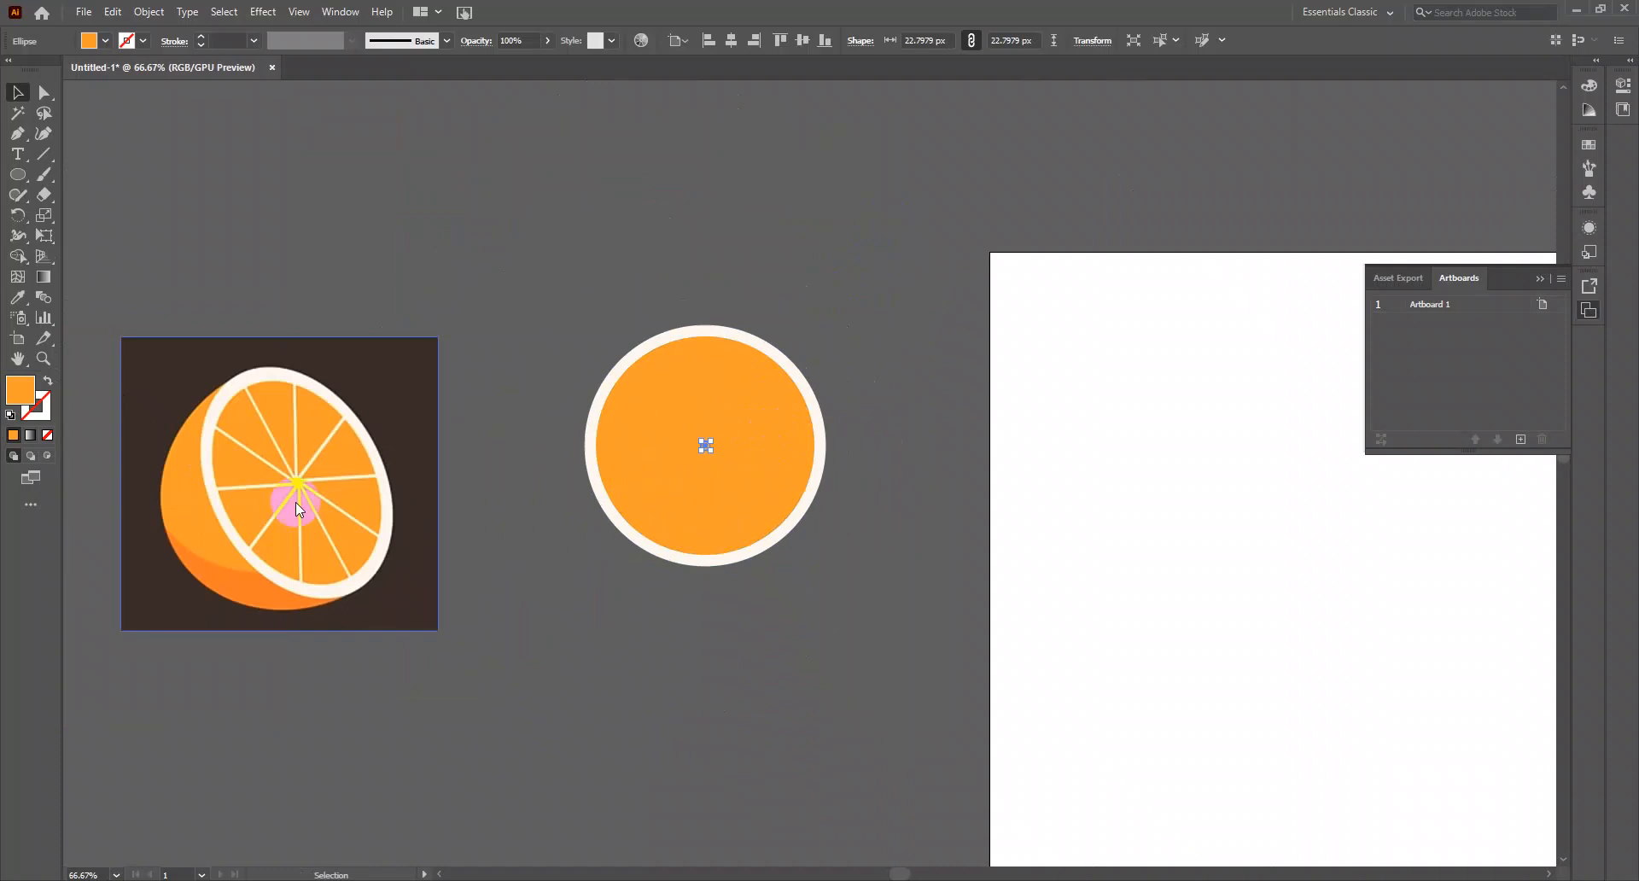
Fill the small centre circle with the off-white sampled from the middle of the reference slice, and deselect it
click(19, 299)
click(341, 538)
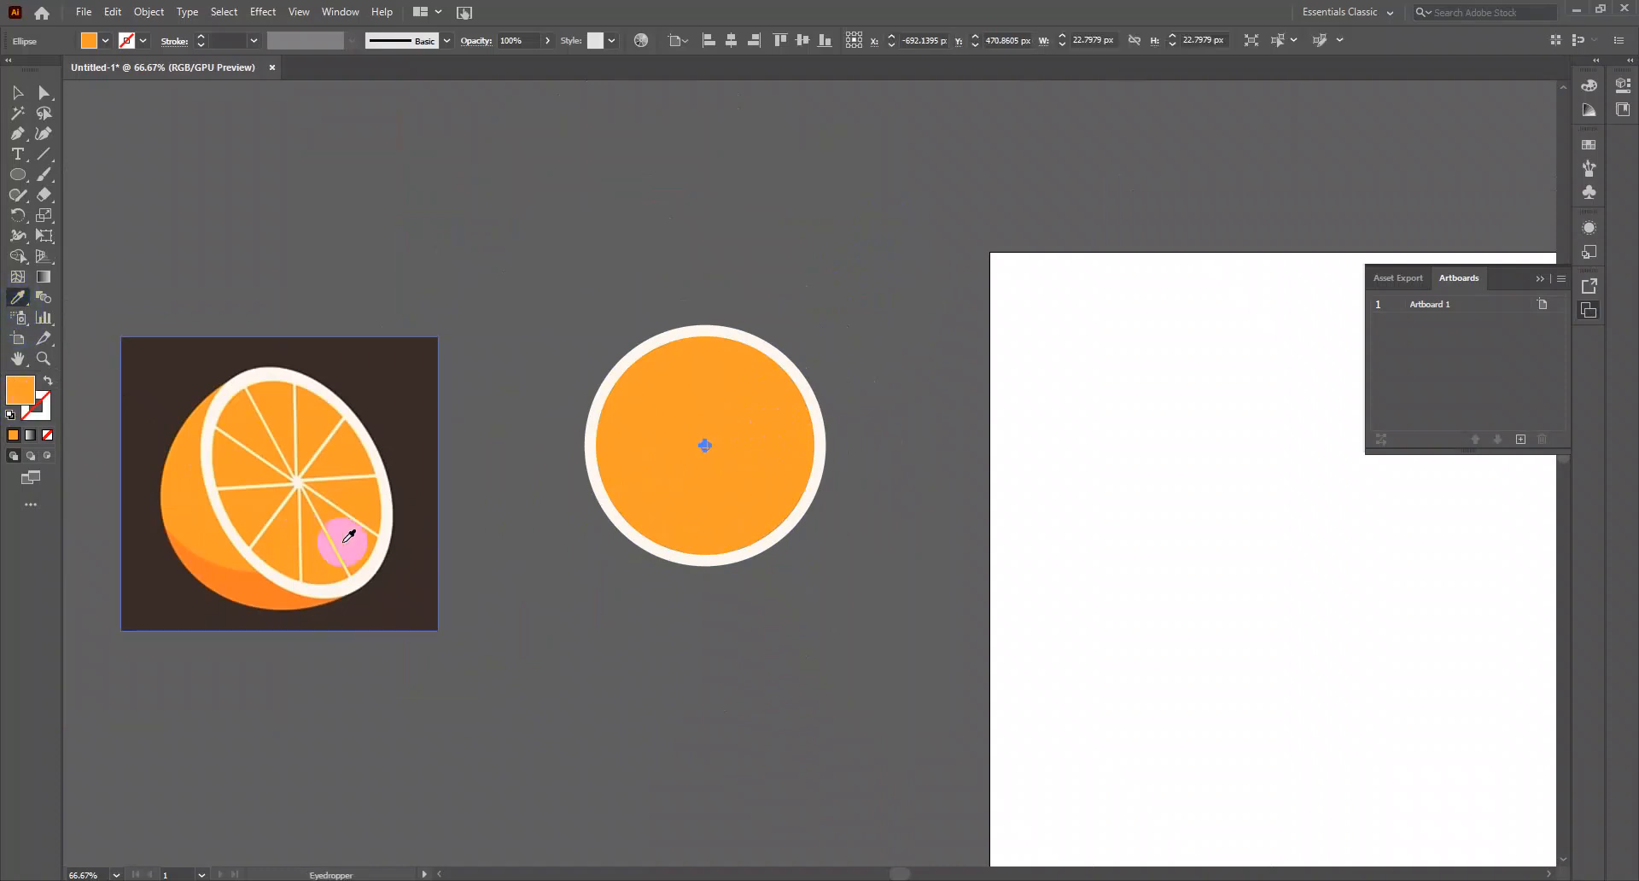
click(301, 478)
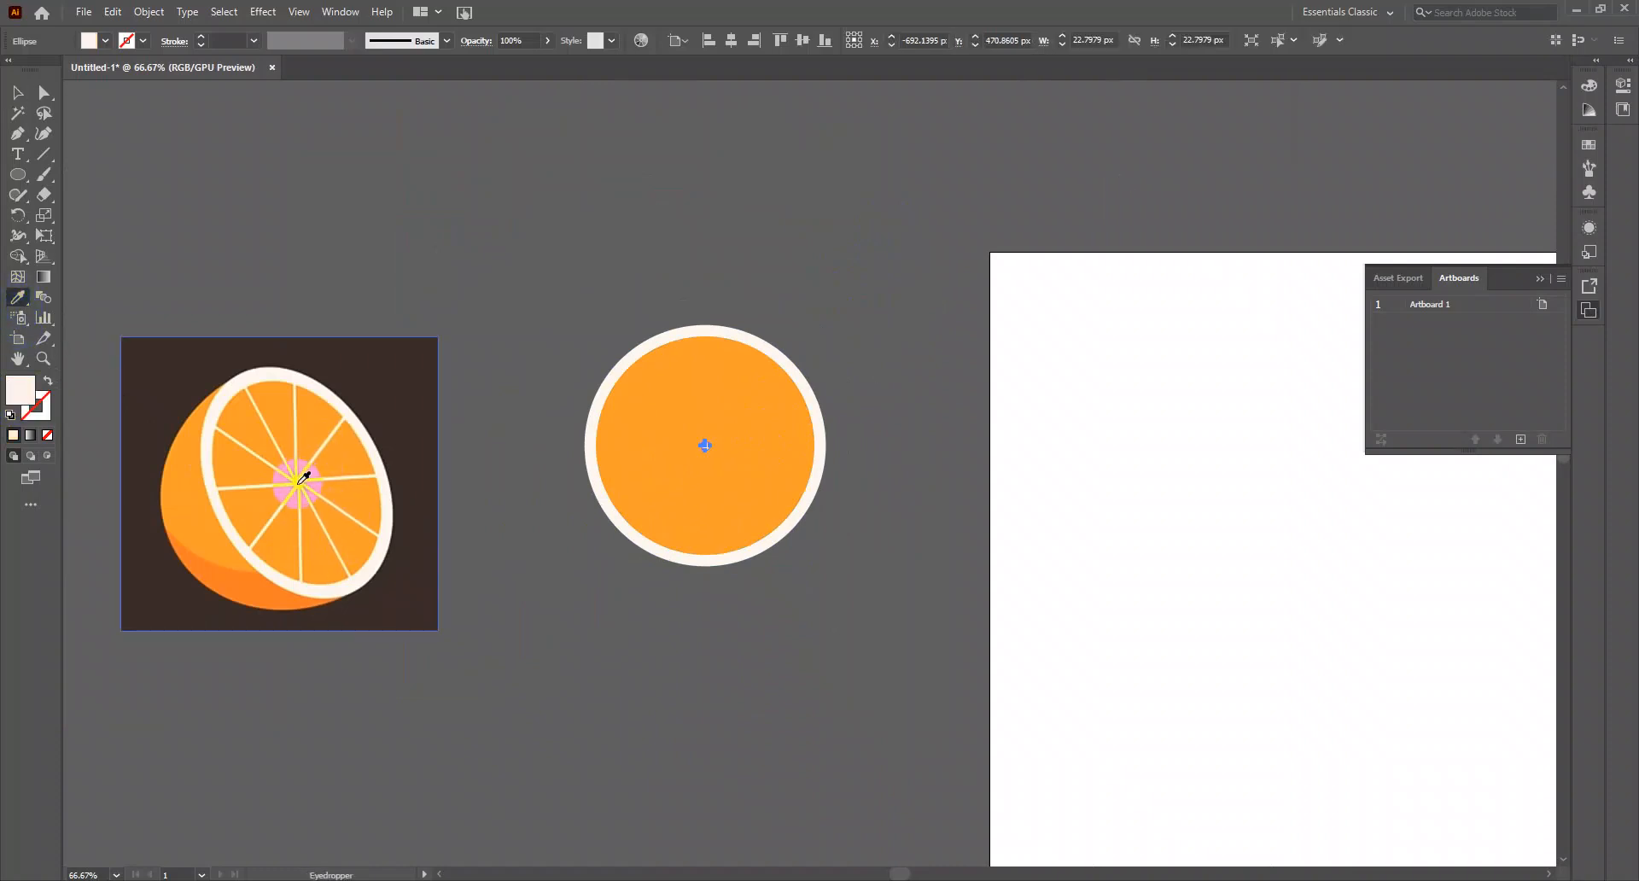
click(17, 92)
click(240, 194)
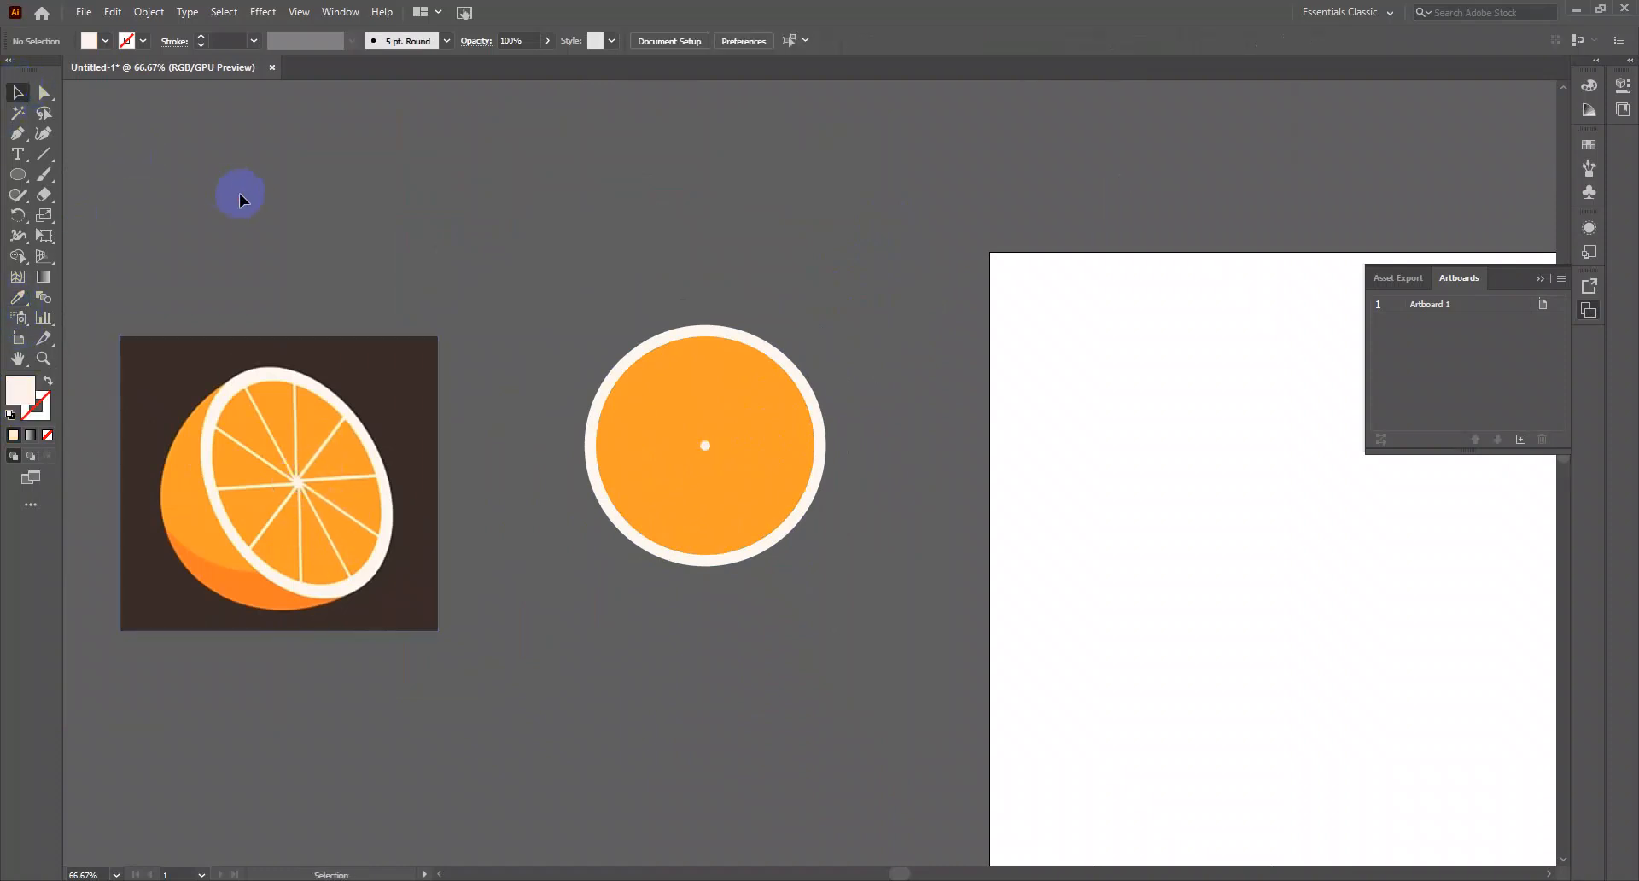
Draw a narrow vertical rectangle about 11 x 278 px from the slice's upper rim to the centre dot, and deselect it
scroll(661, 418, up, 1)
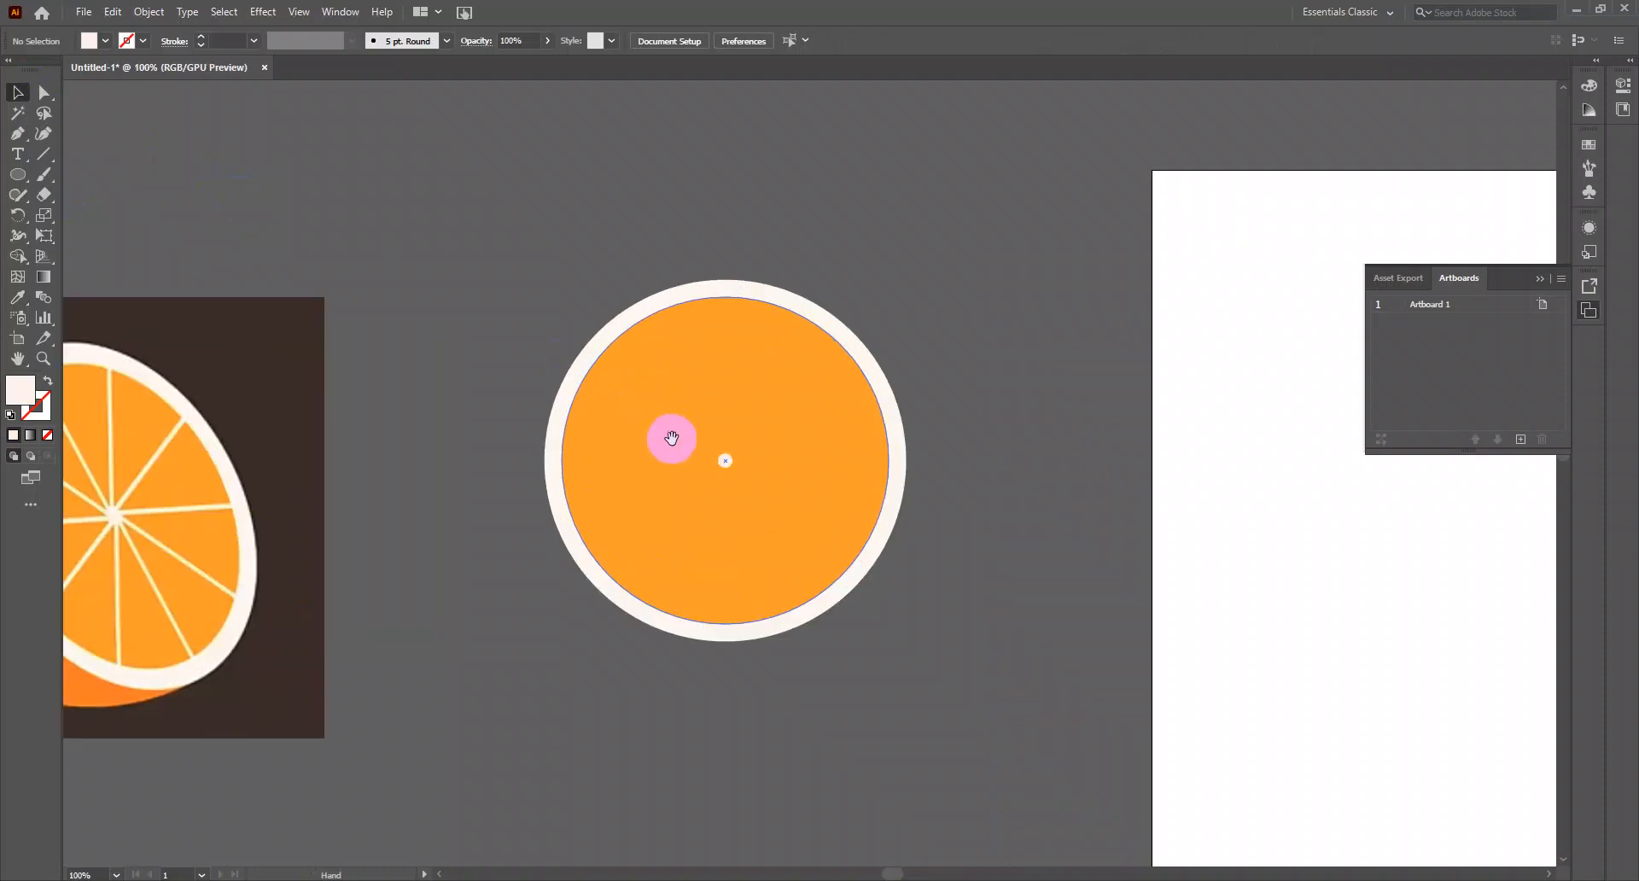
drag(670, 435, 757, 361)
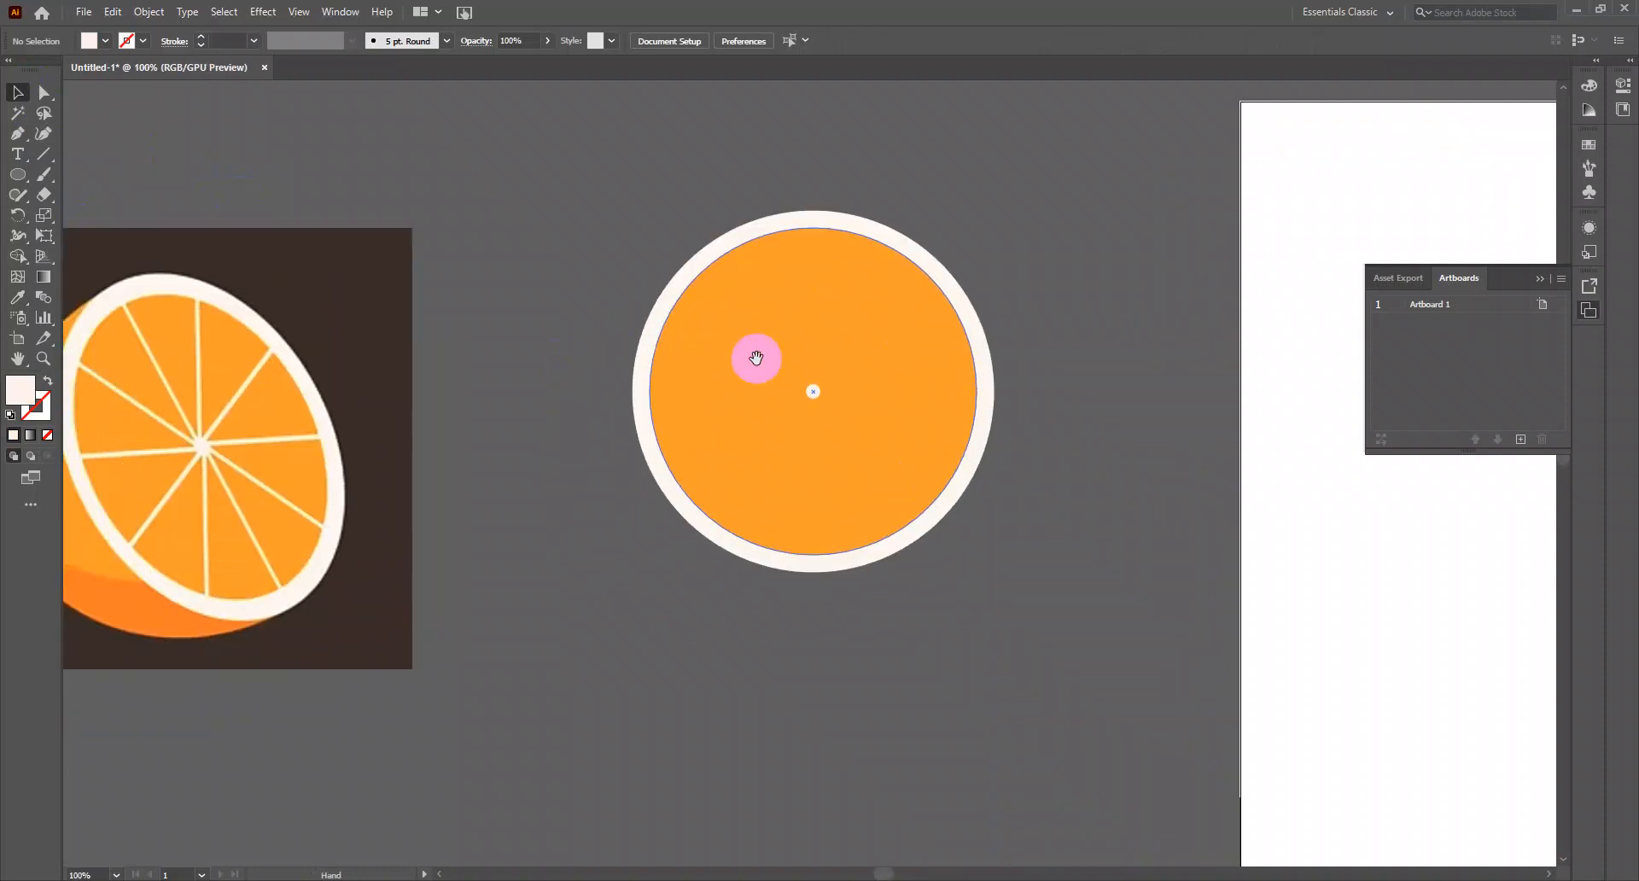
click(21, 173)
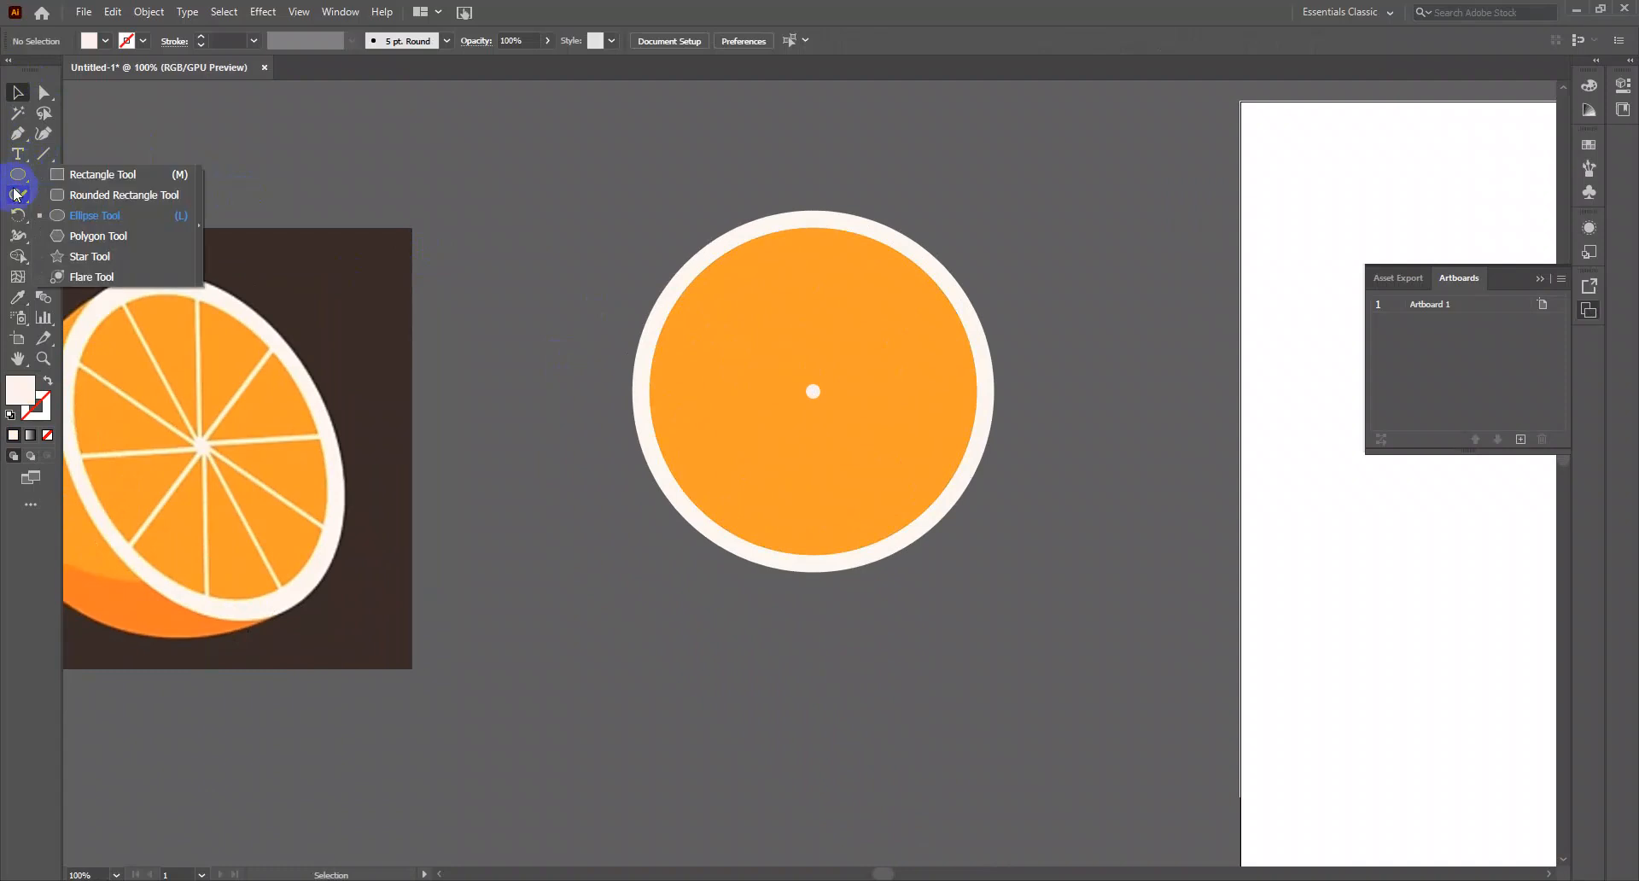
click(130, 203)
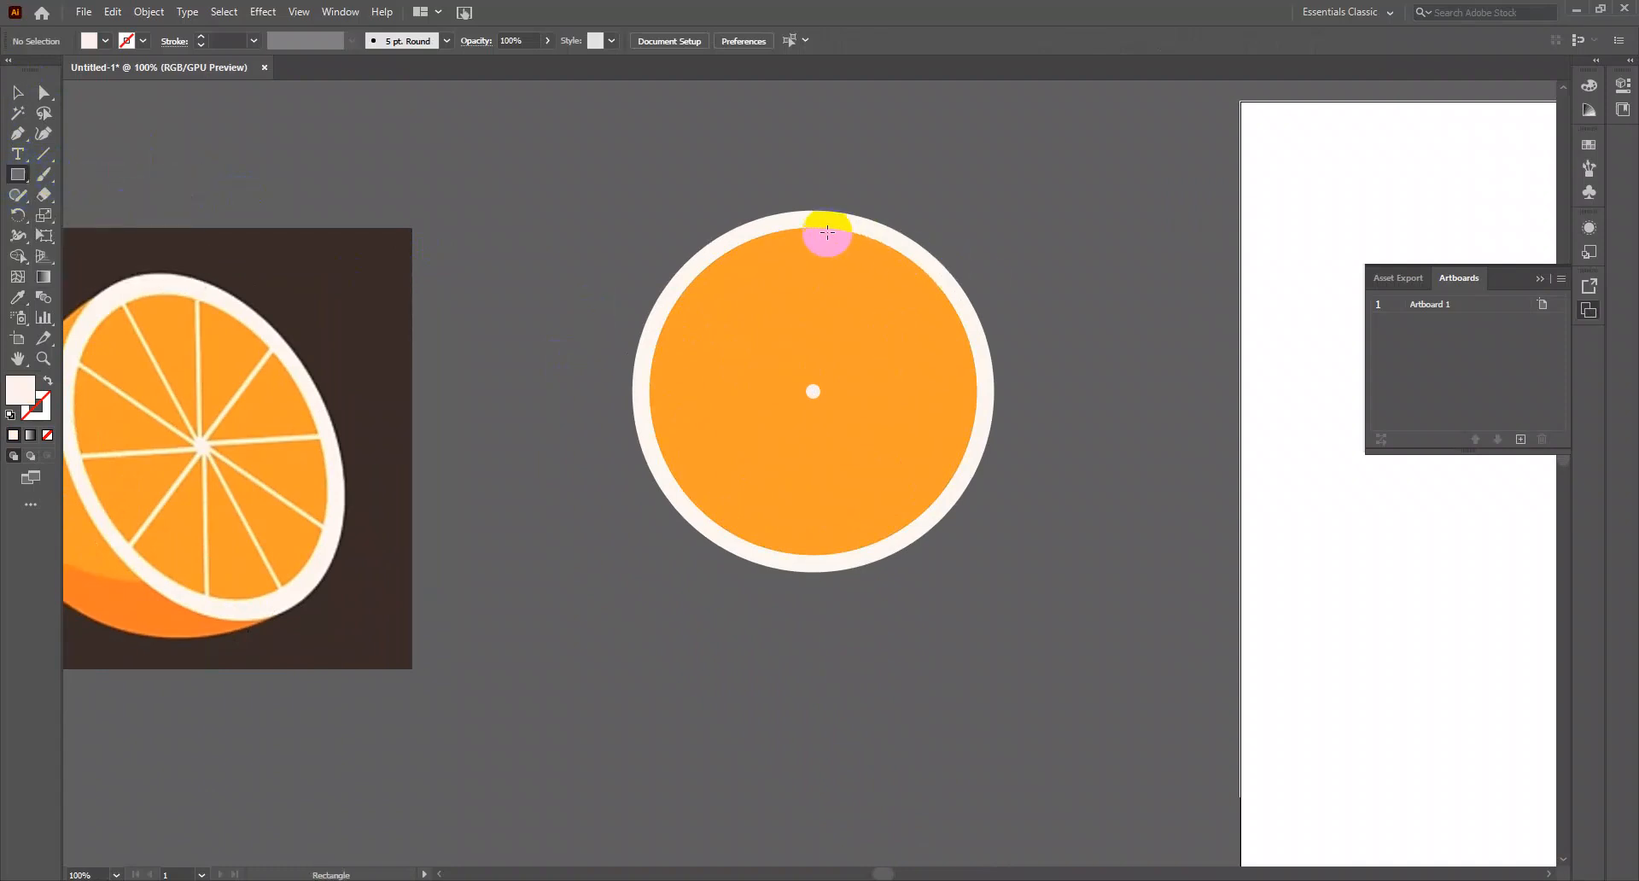
drag(807, 220, 813, 391)
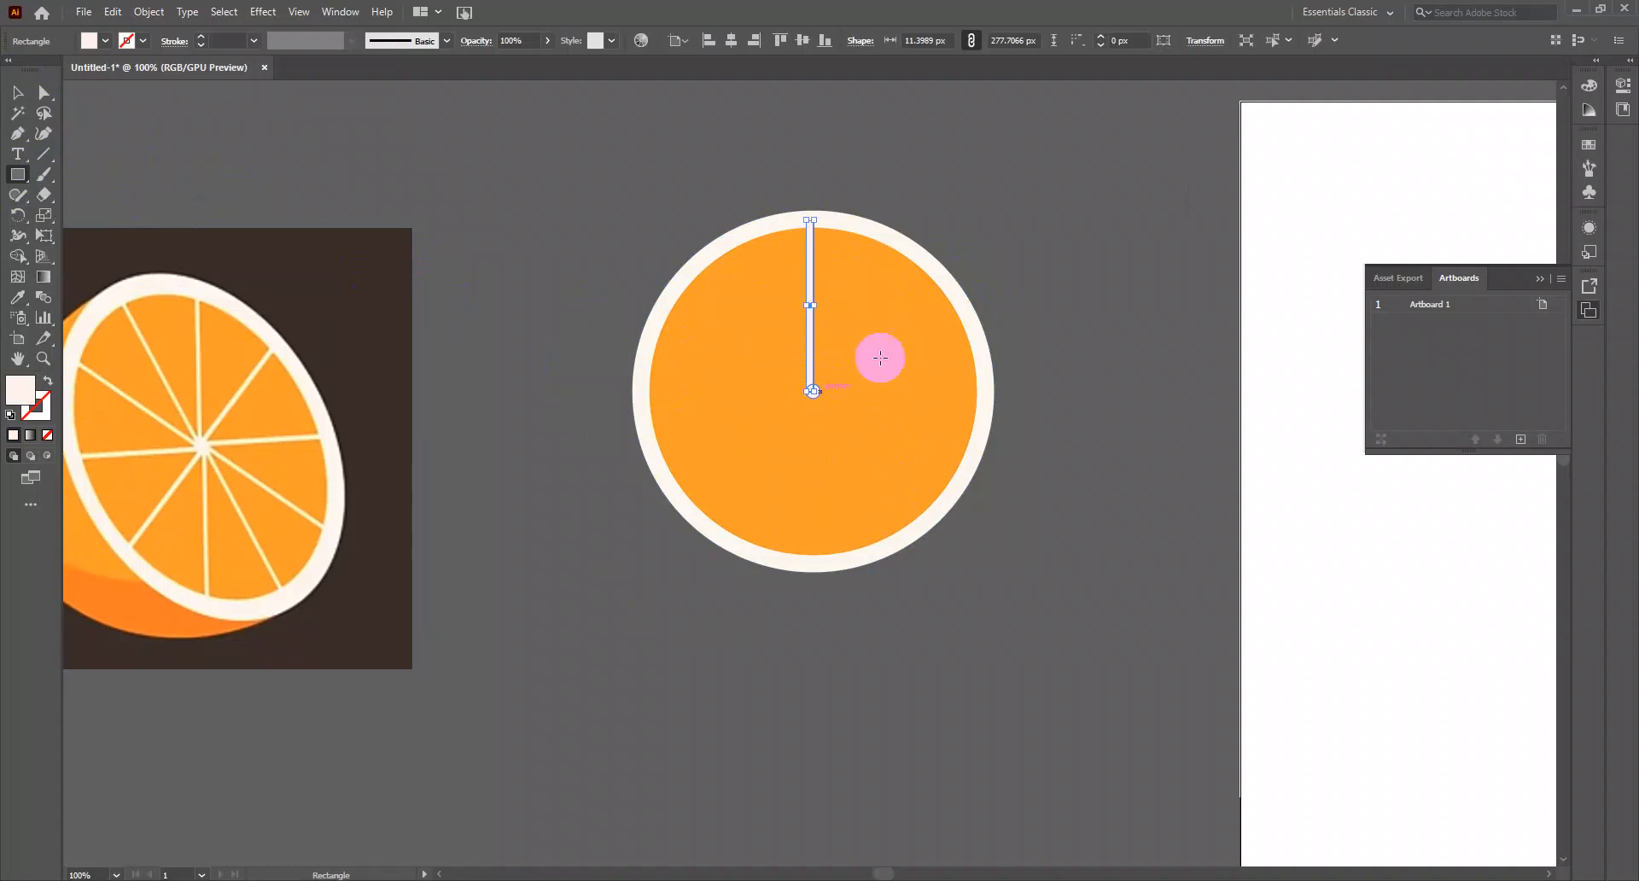
click(17, 91)
click(599, 258)
Move the narrow rectangle sideways until it is centred over the small centre dot, and deselect it
alt+scroll(817, 329, up, 2)
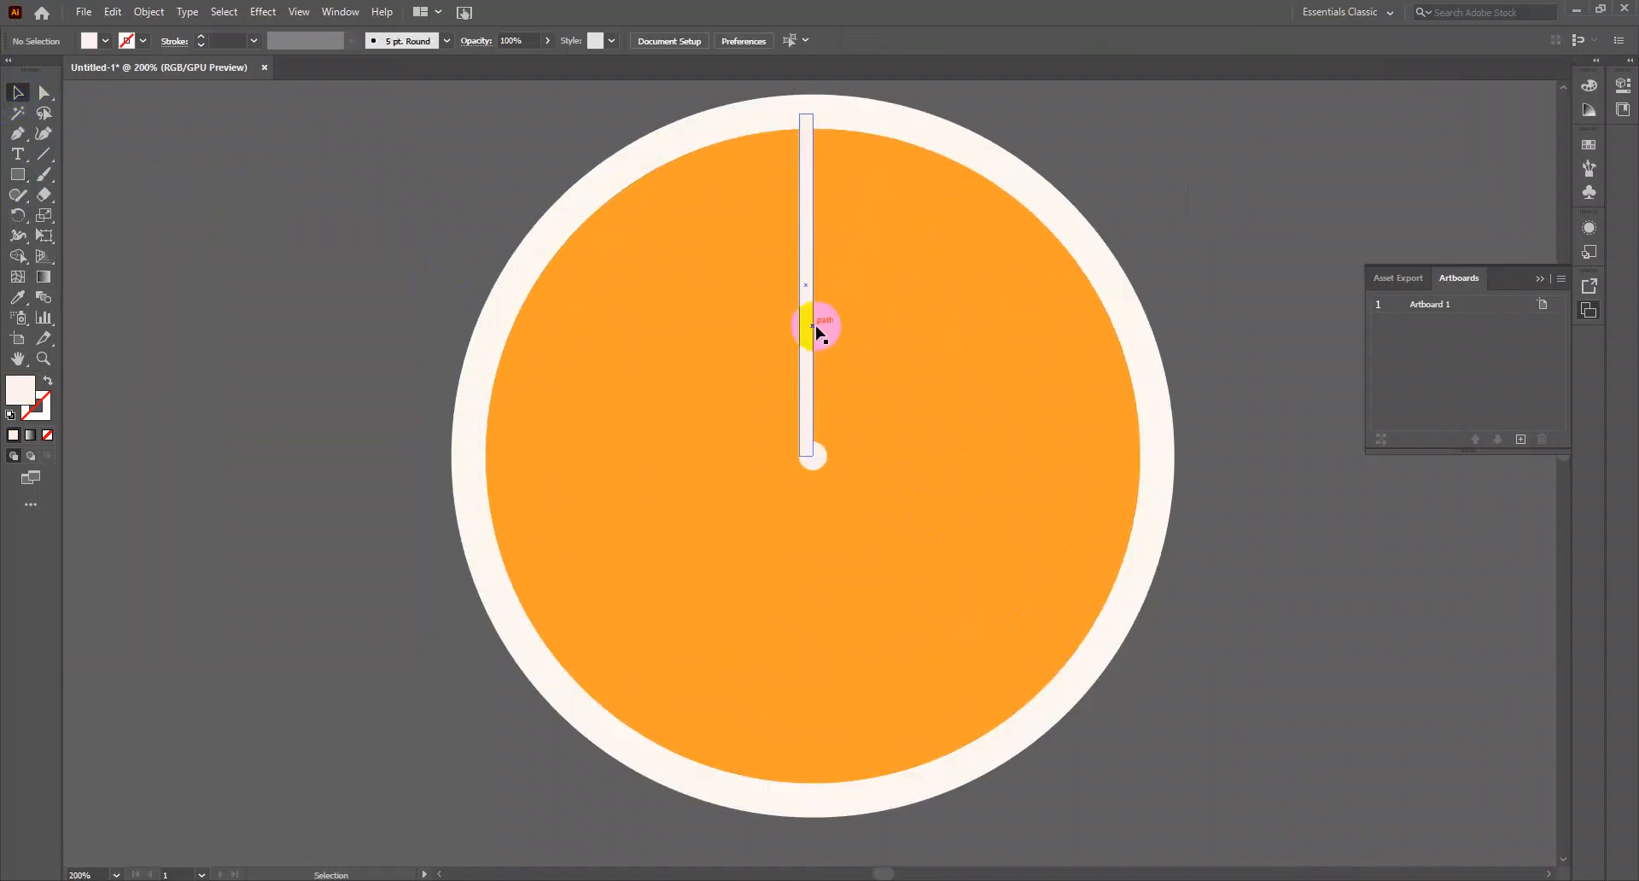
click(733, 307)
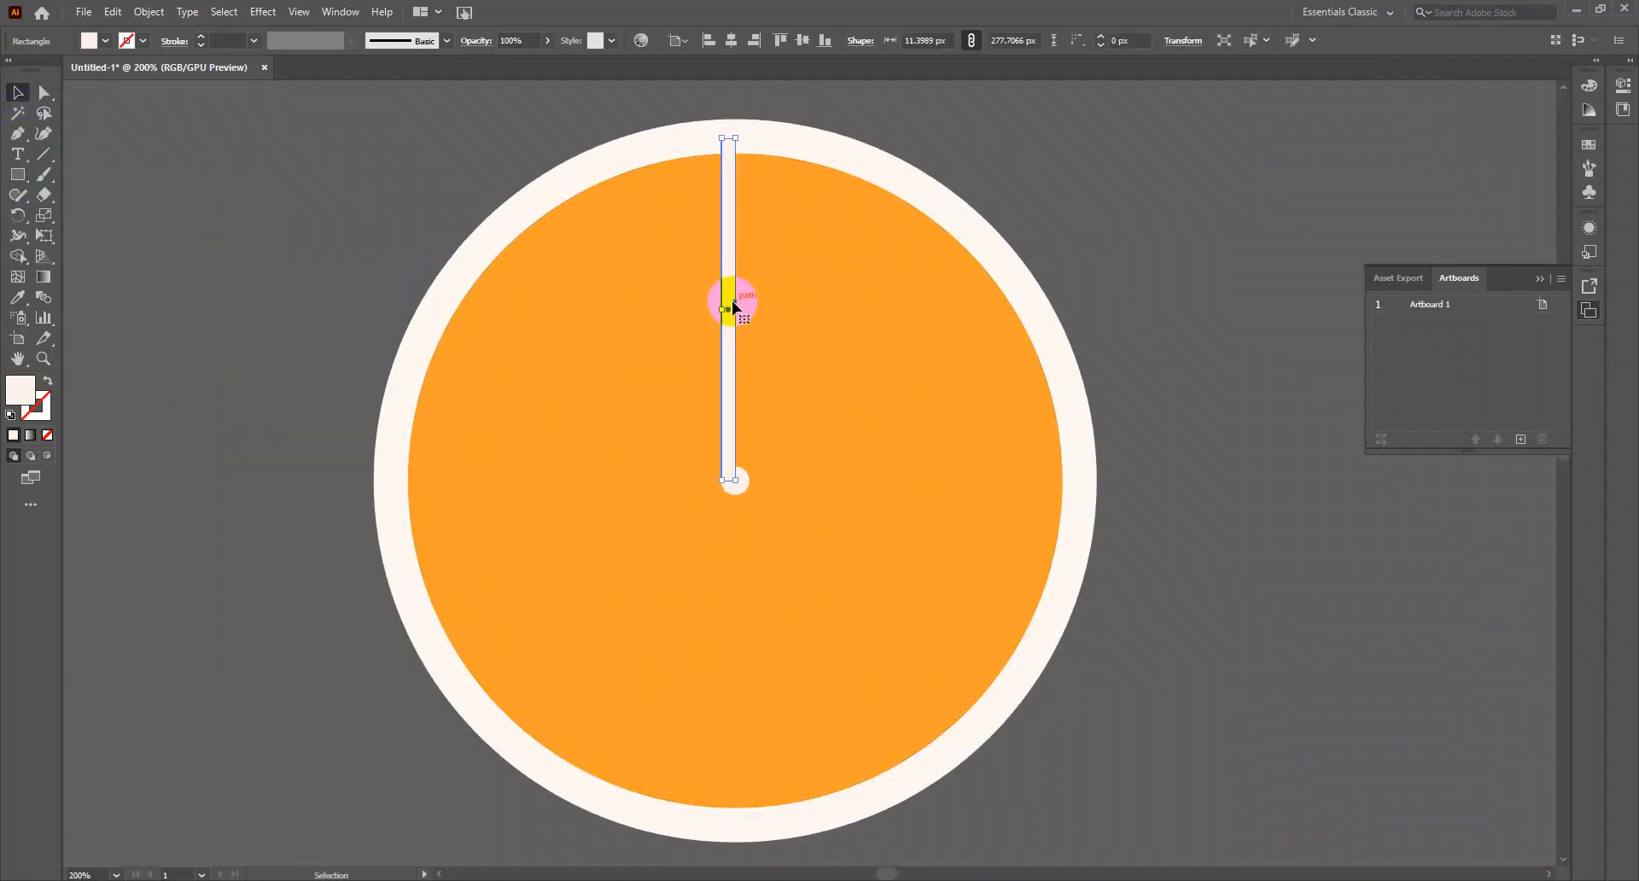
drag(732, 308, 738, 309)
click(1178, 249)
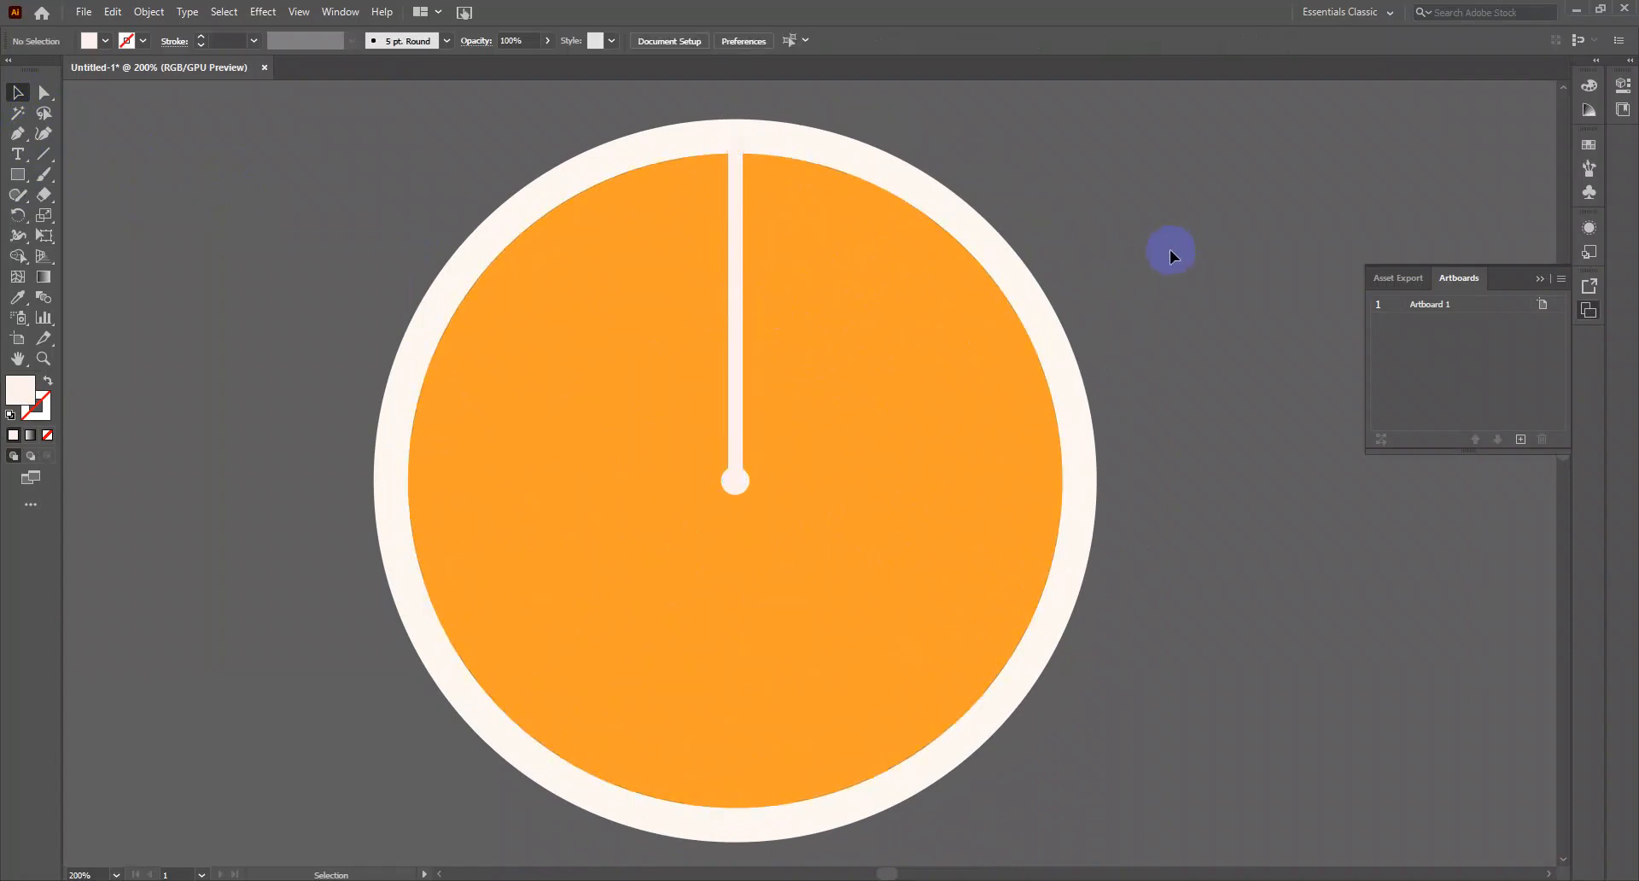
Create a copy of the narrow vertical rectangle rotated by 360/10 degrees around the middle of the small centre dot
scroll(1130, 248, down, 3)
scroll(1130, 247, up, 1)
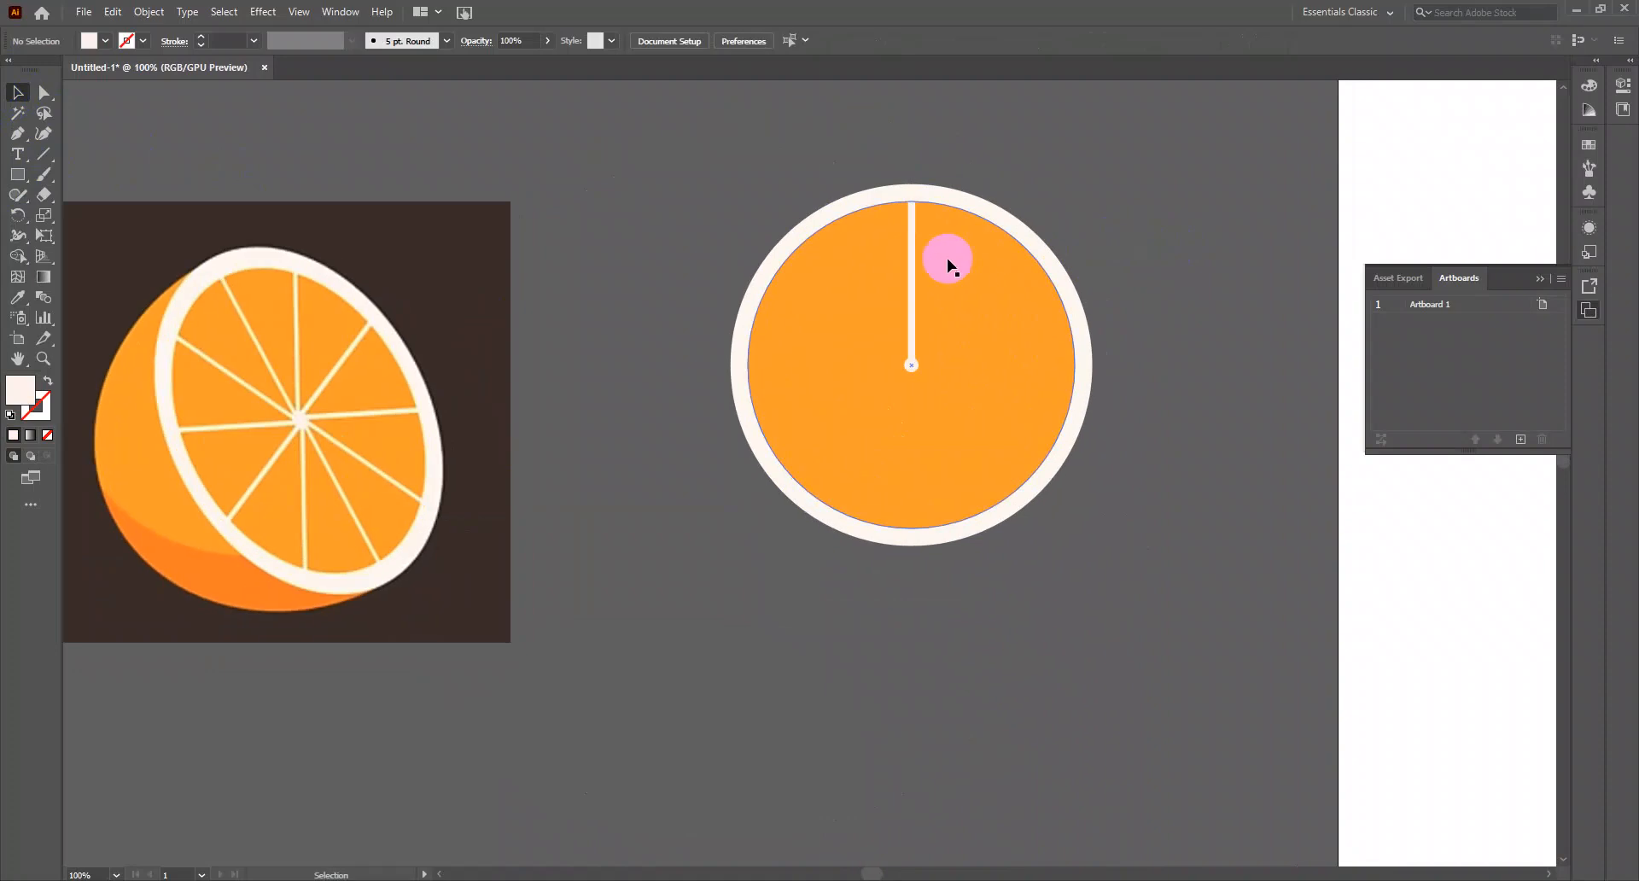
click(914, 271)
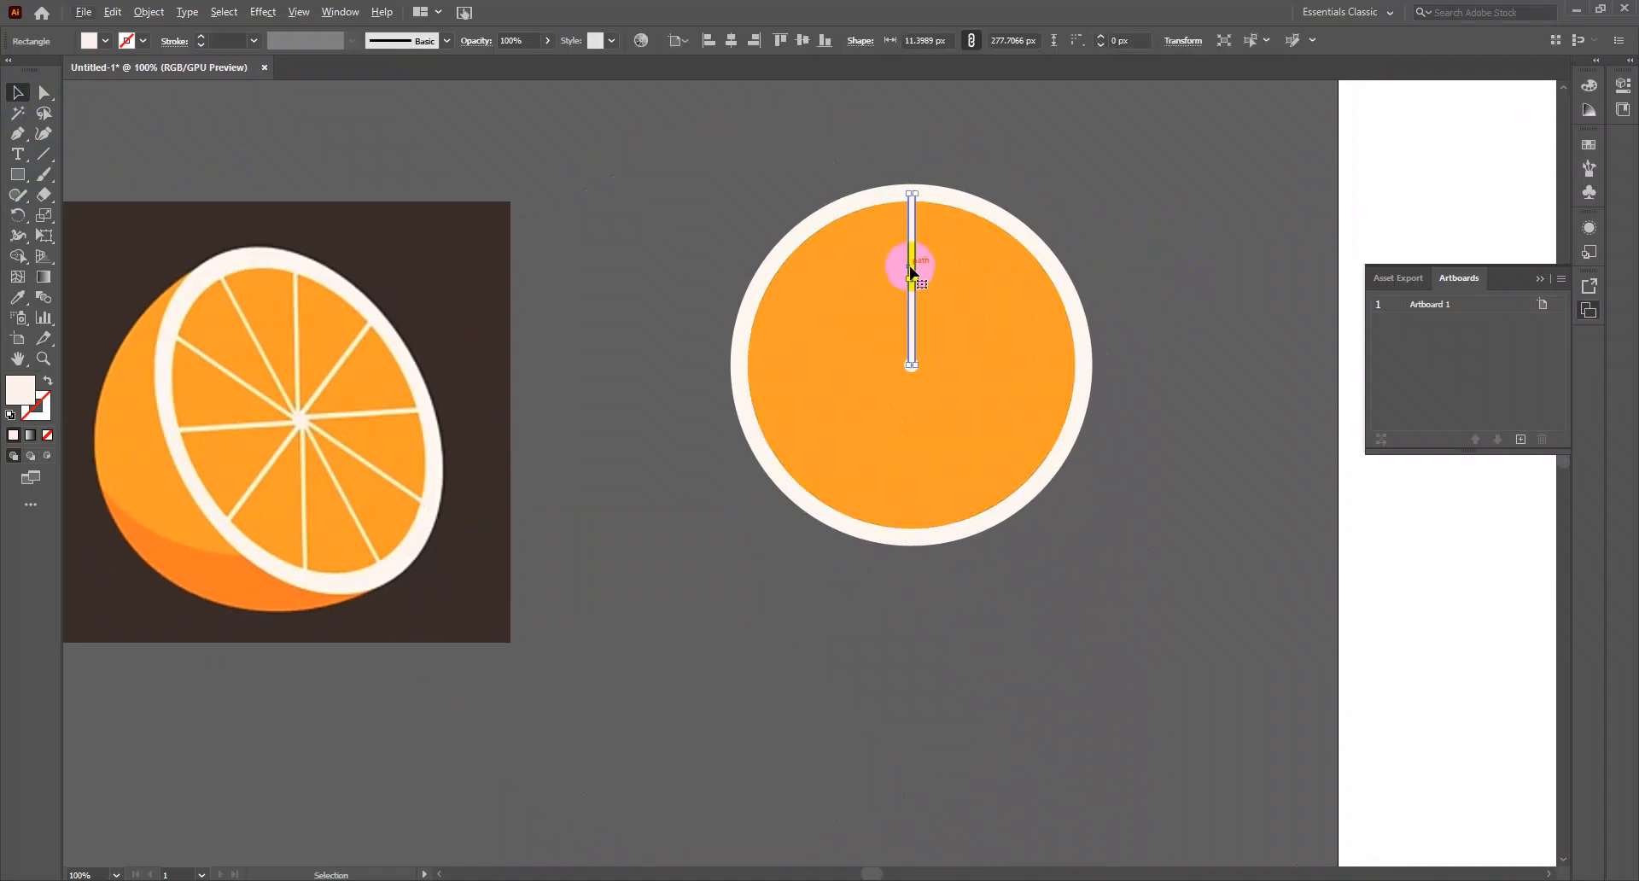
drag(909, 266, 854, 255)
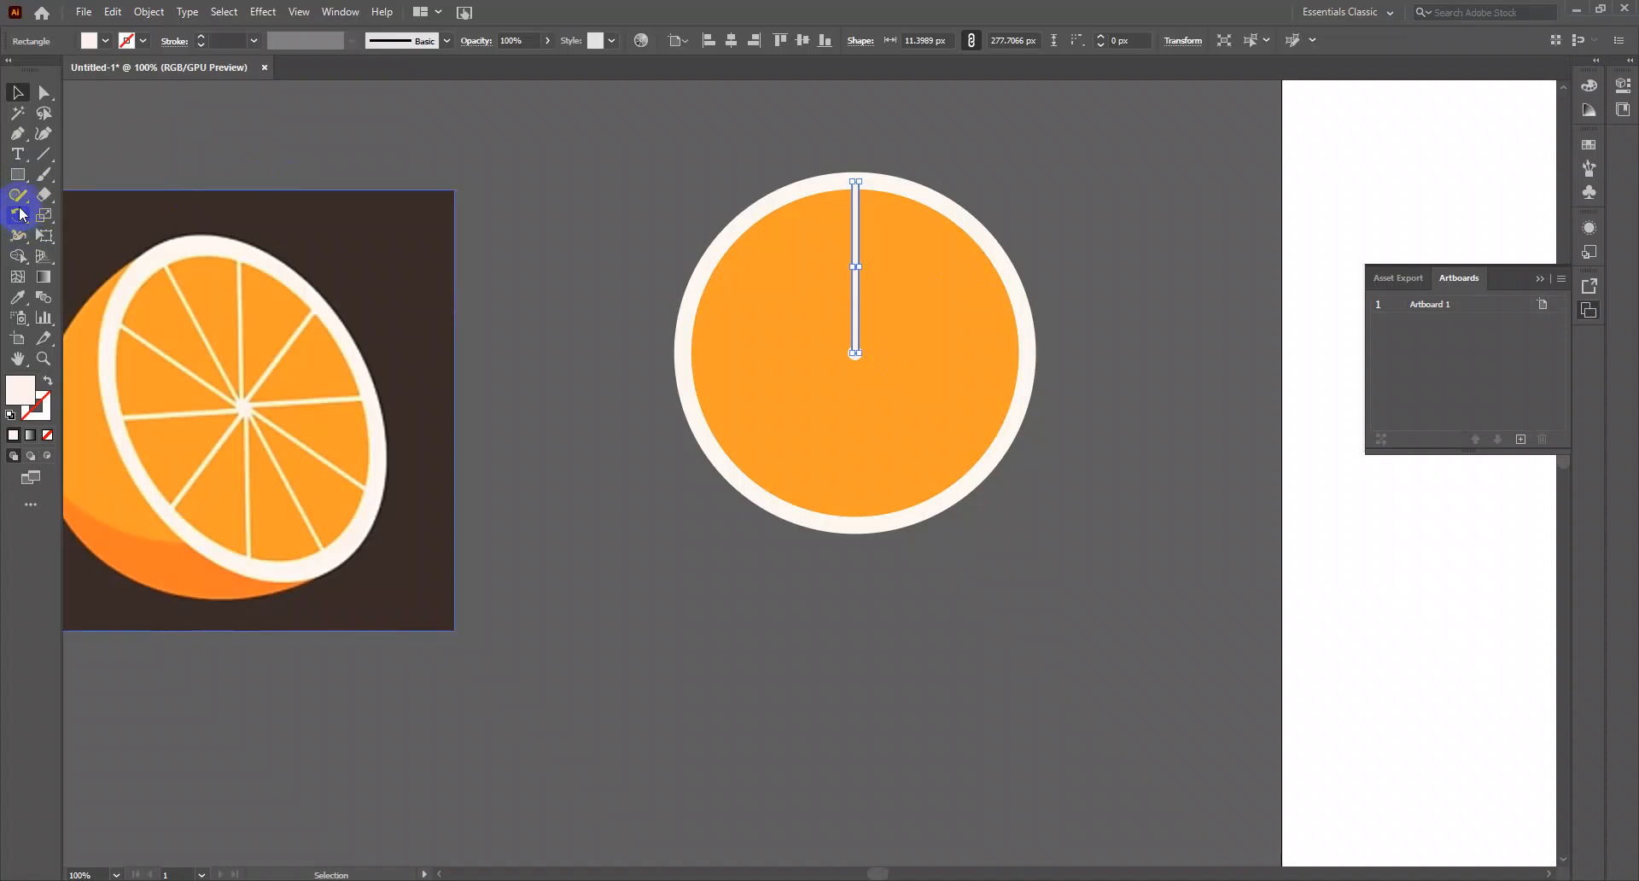
click(18, 217)
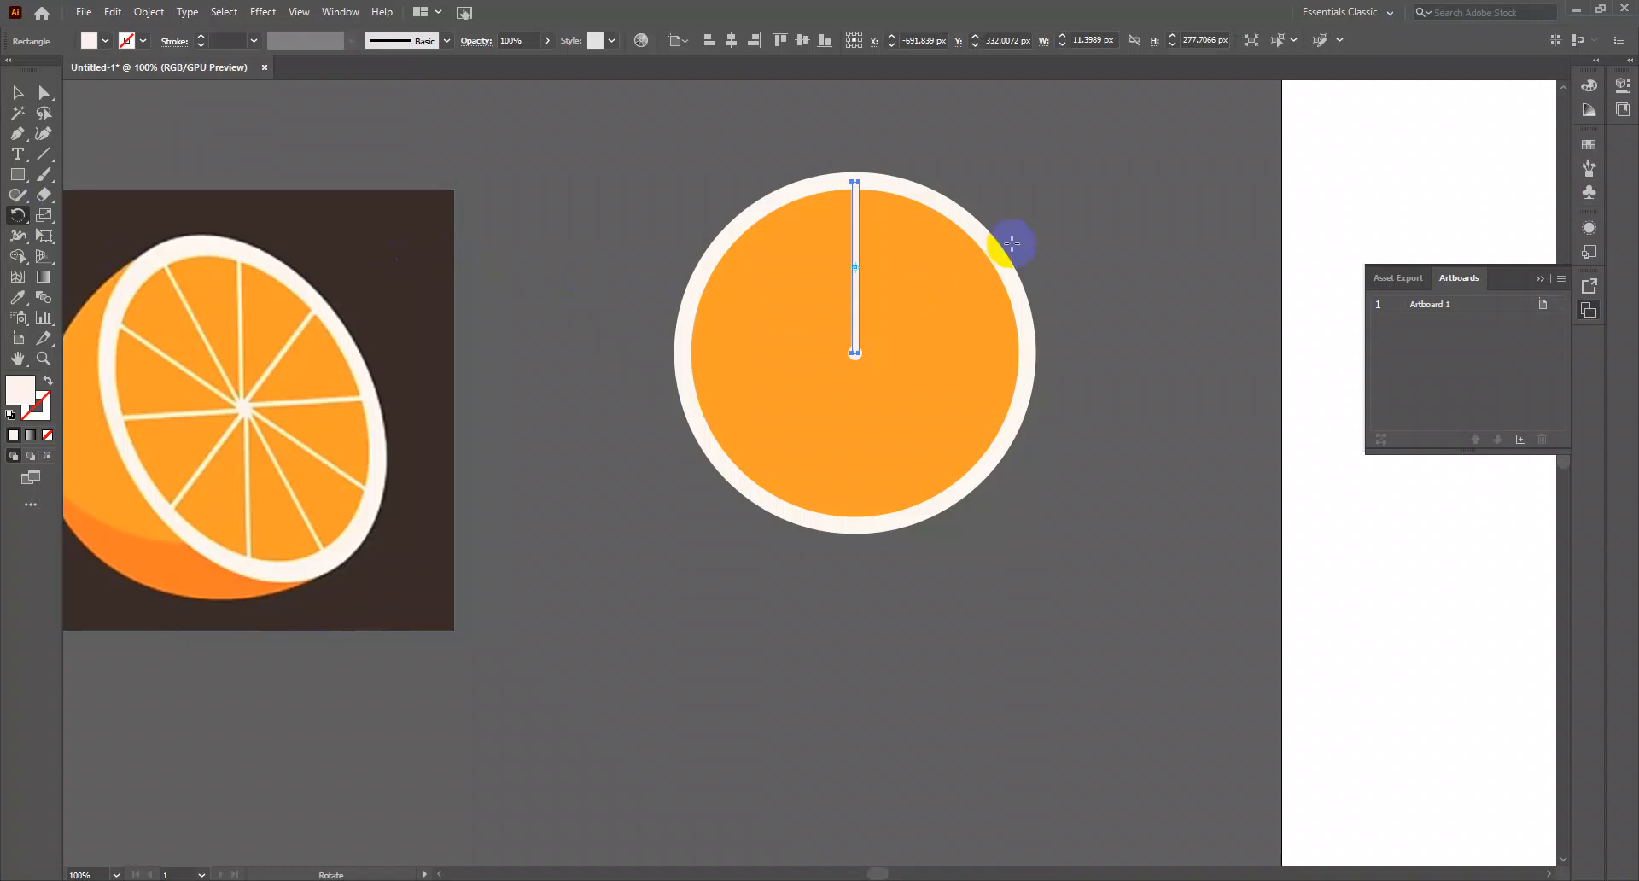
scroll(962, 241, up, 3)
scroll(964, 239, up, 1)
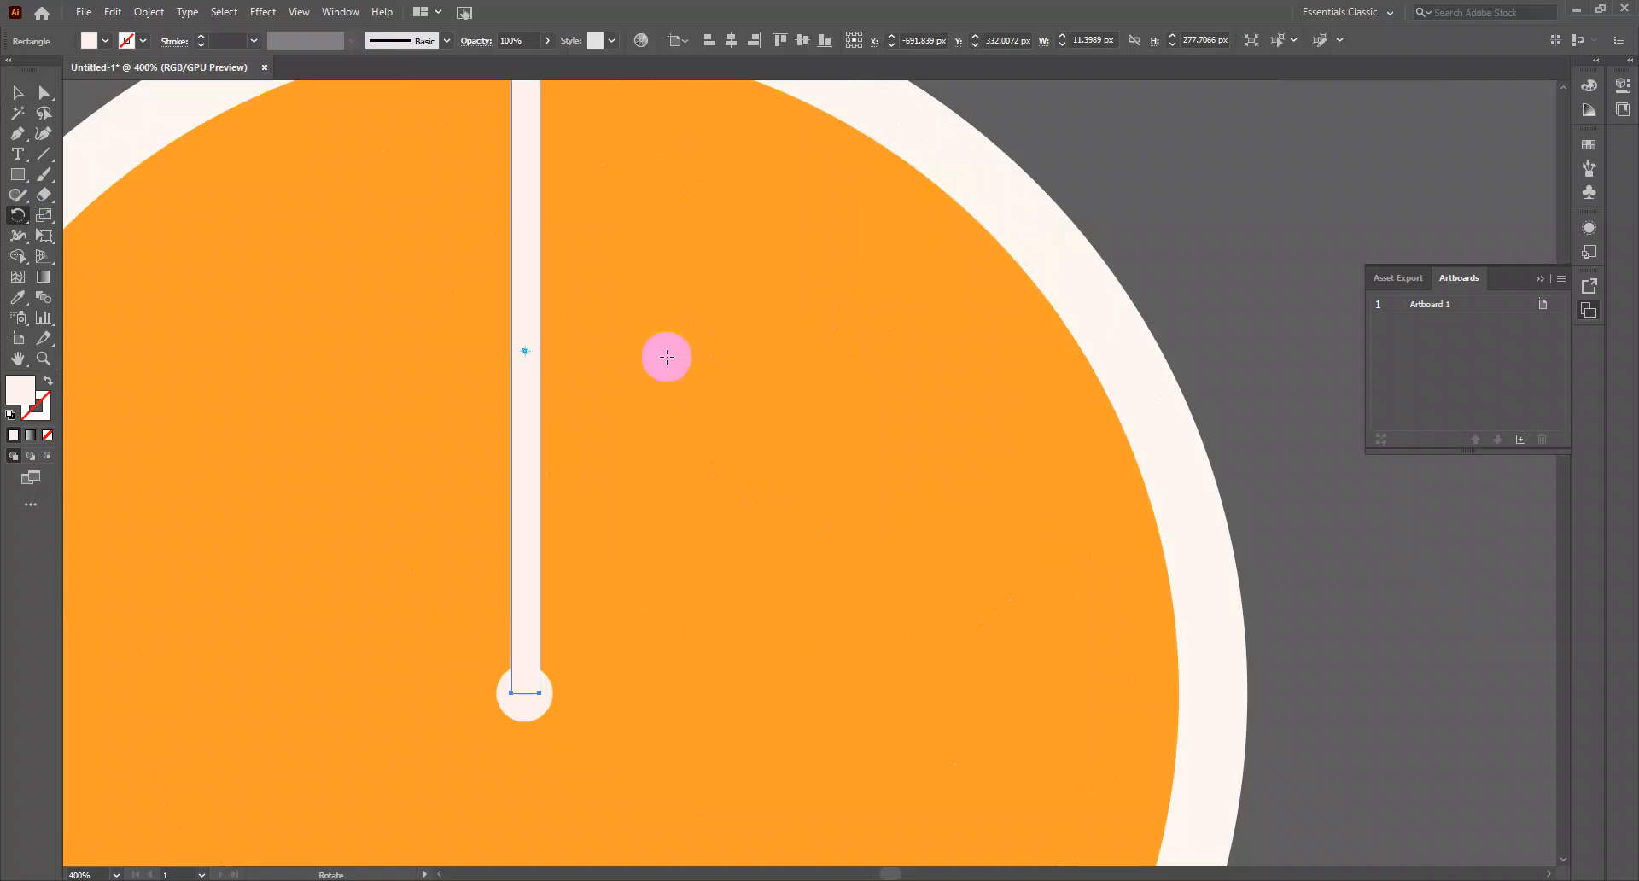
scroll(730, 364, down, 3)
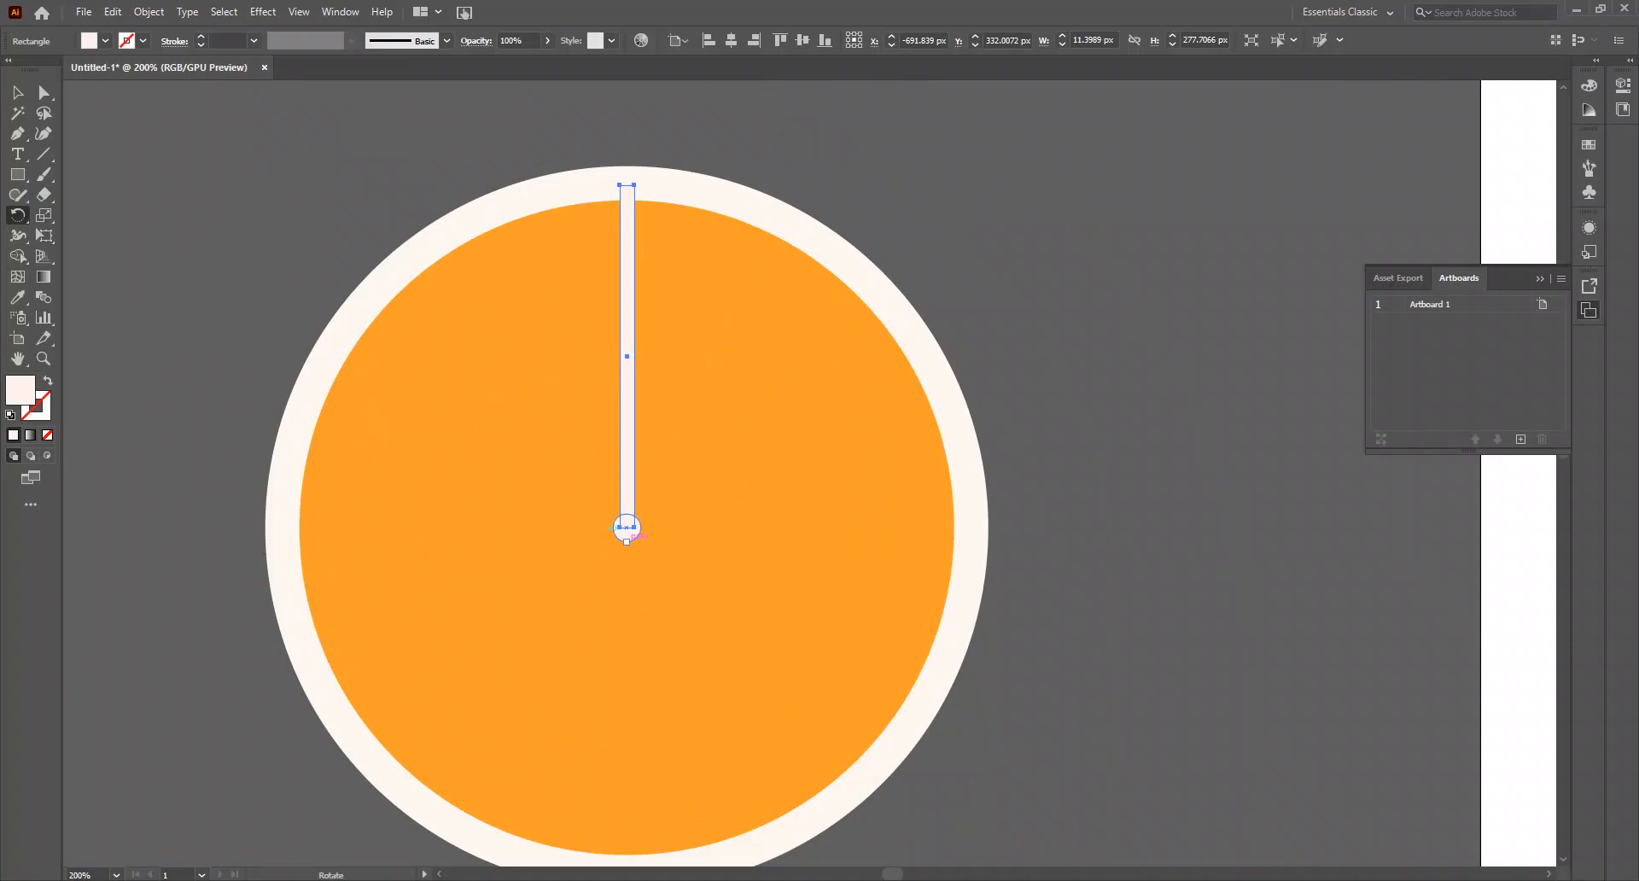
click(627, 526)
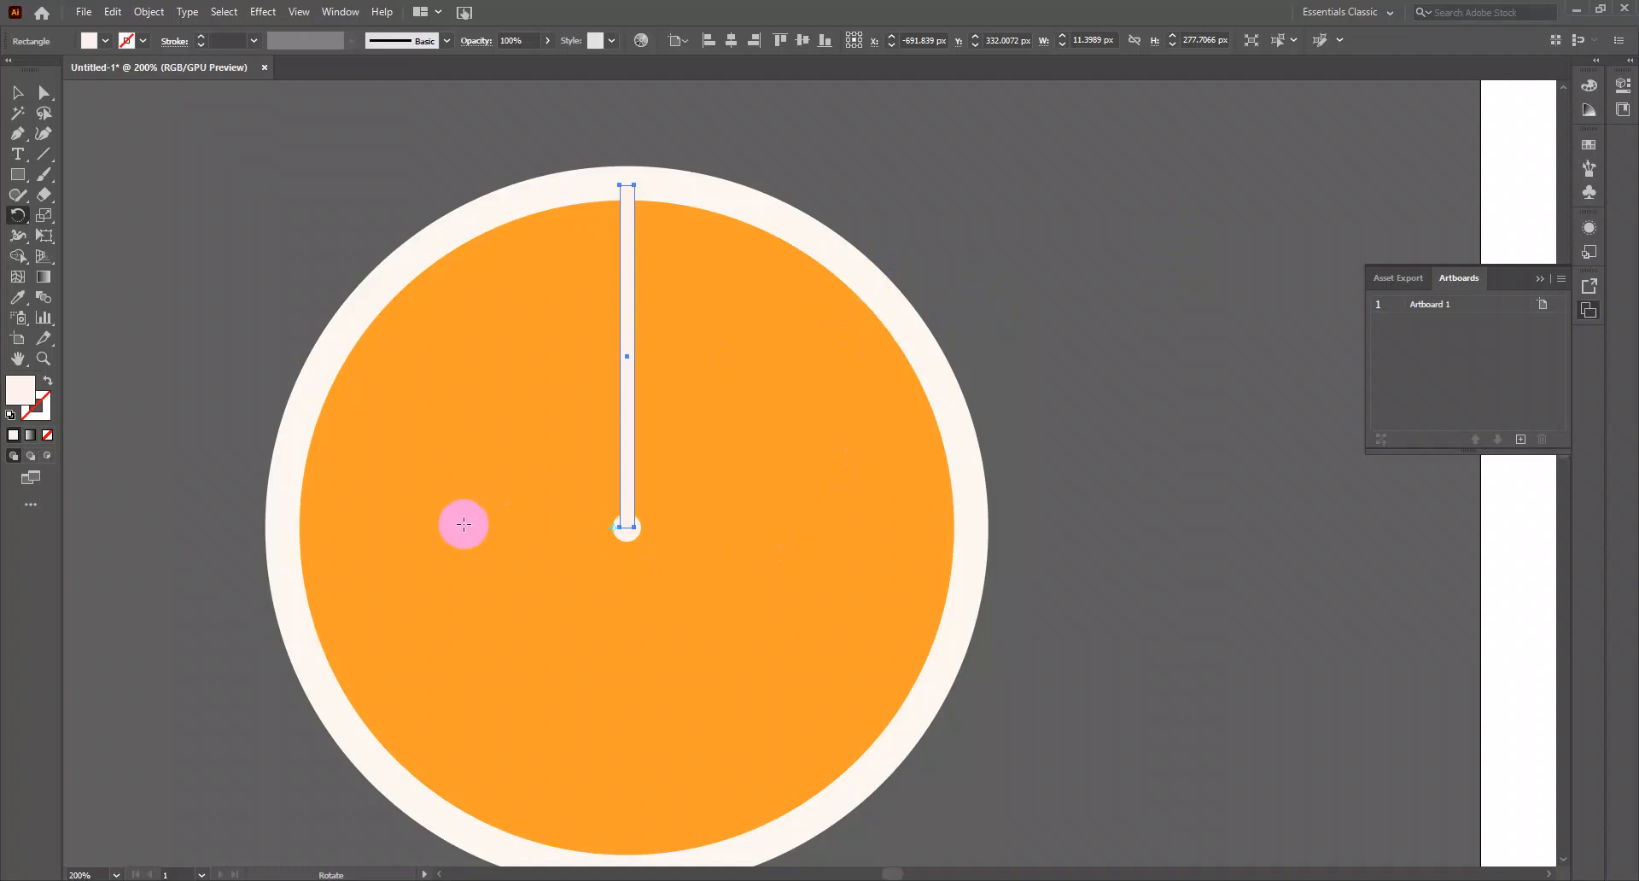
click(627, 526)
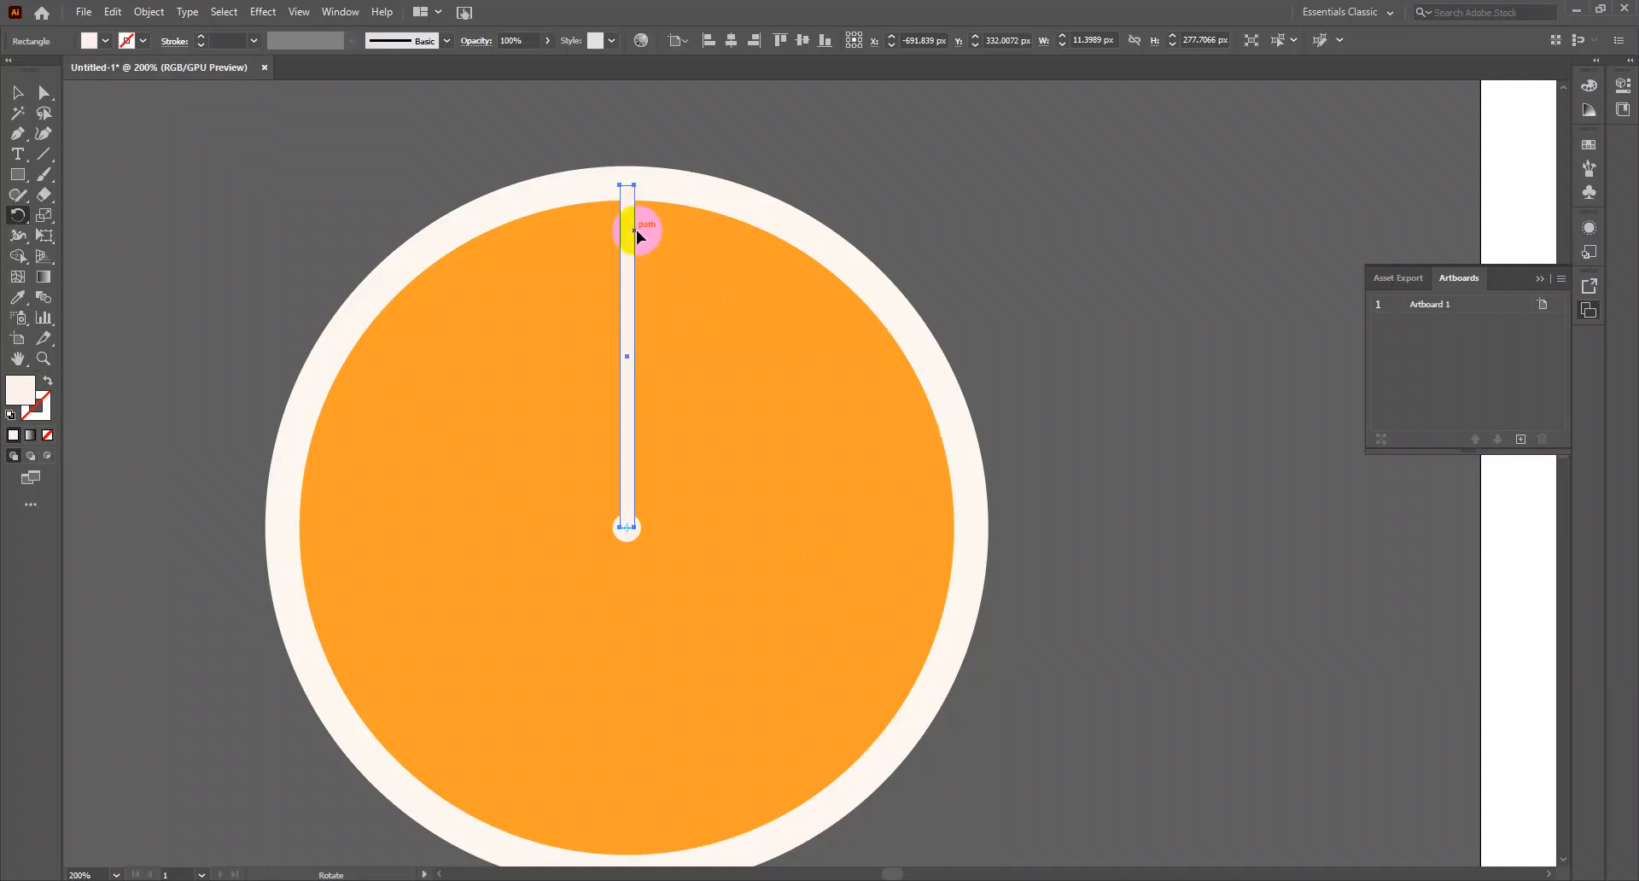
click(628, 526)
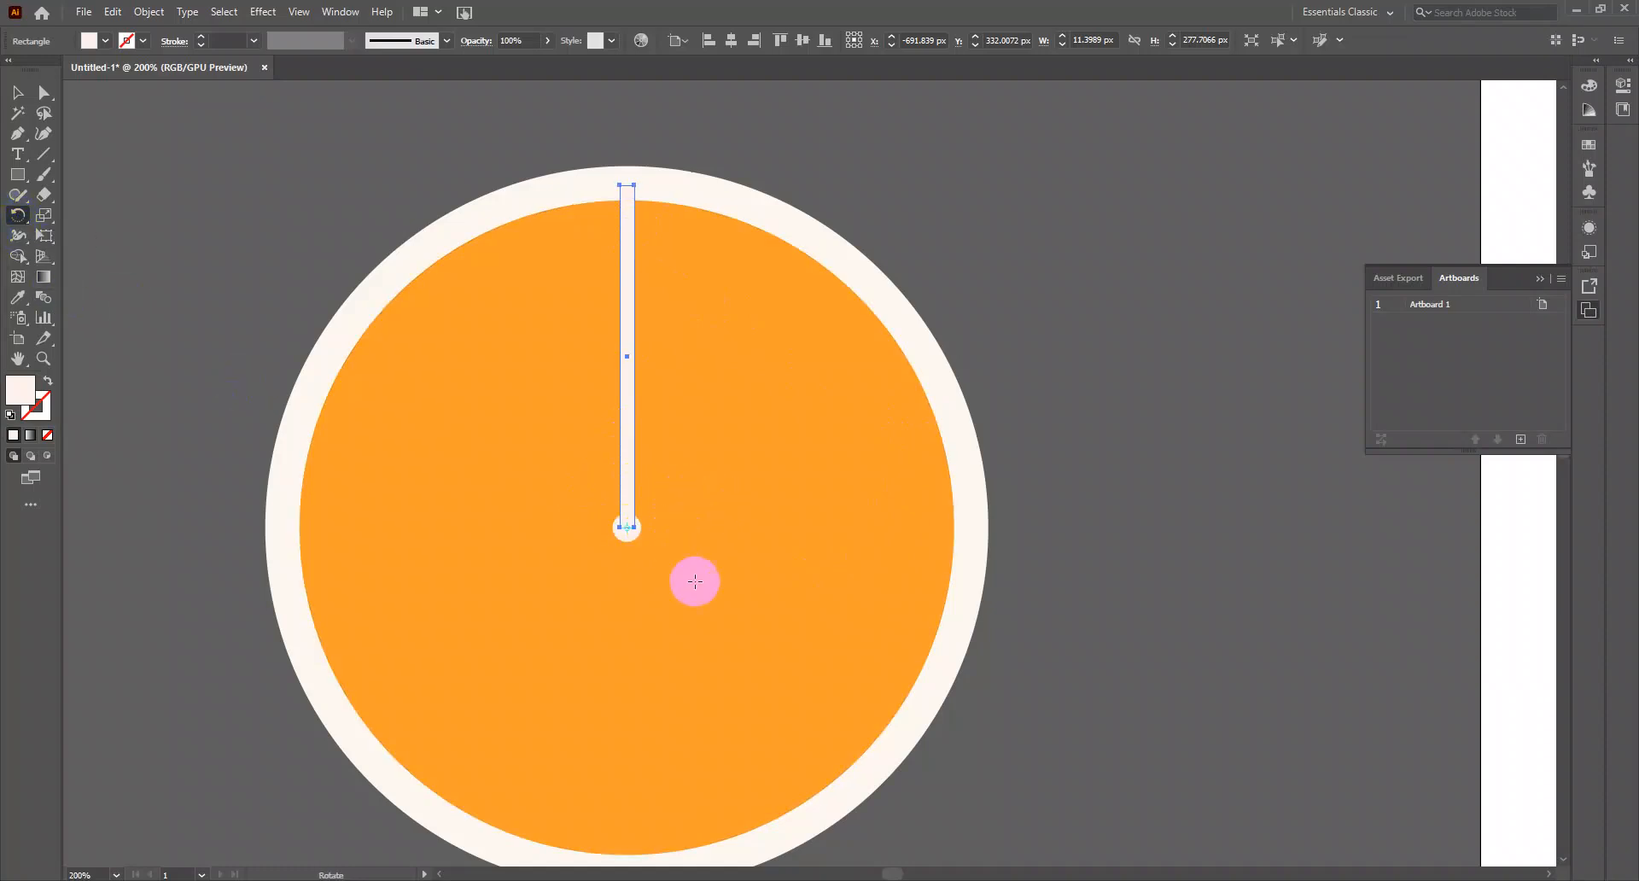
click(627, 526)
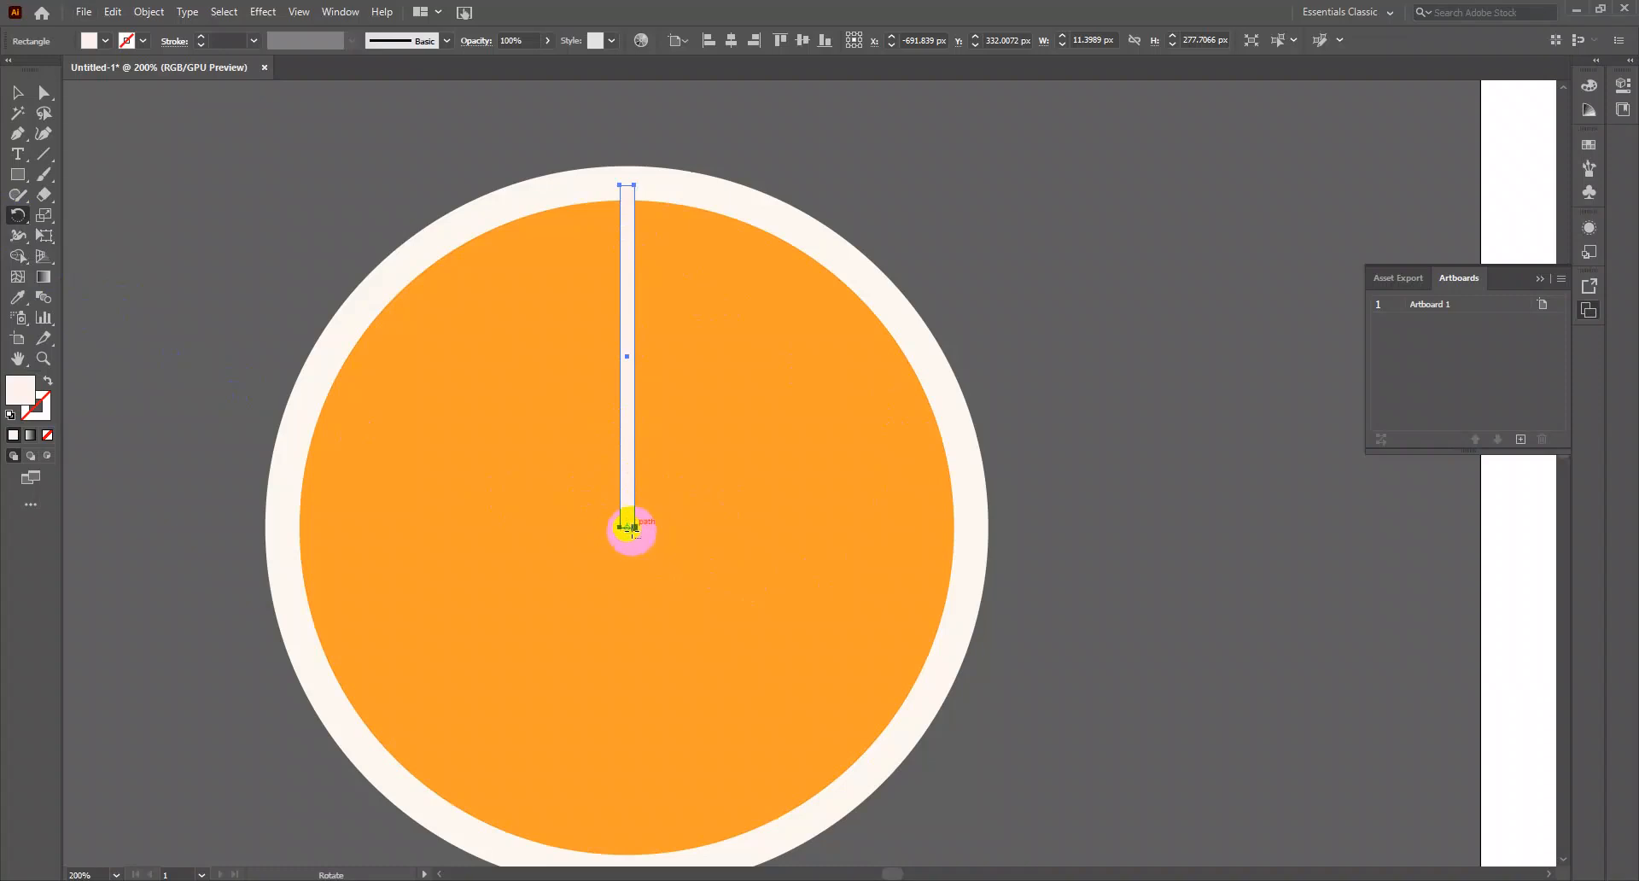
alt+click(627, 526)
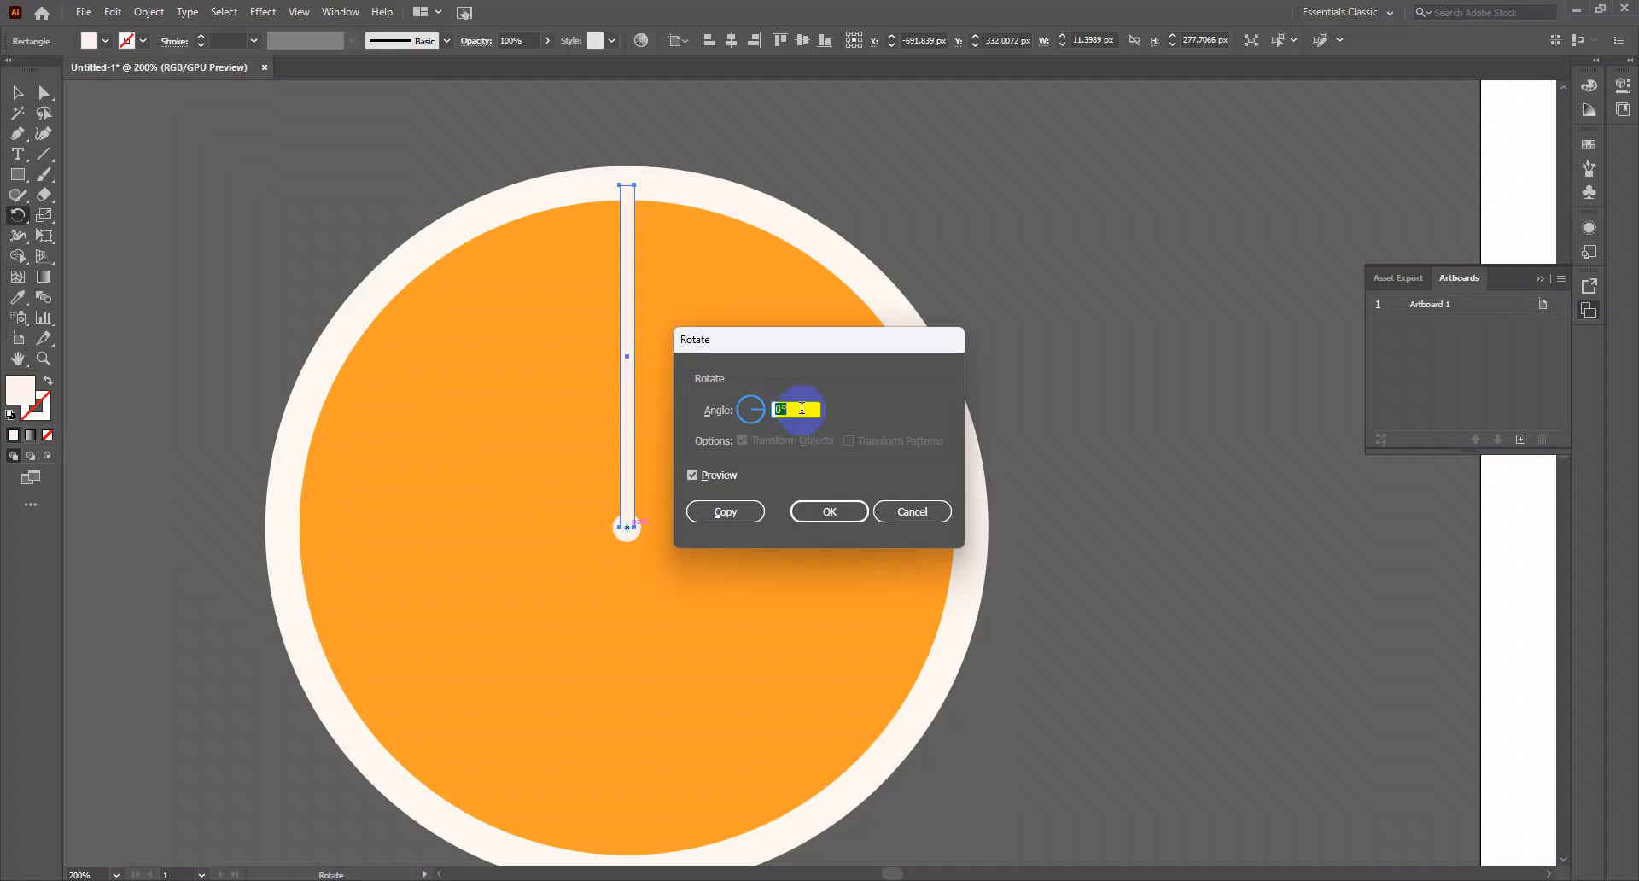
text(360/)
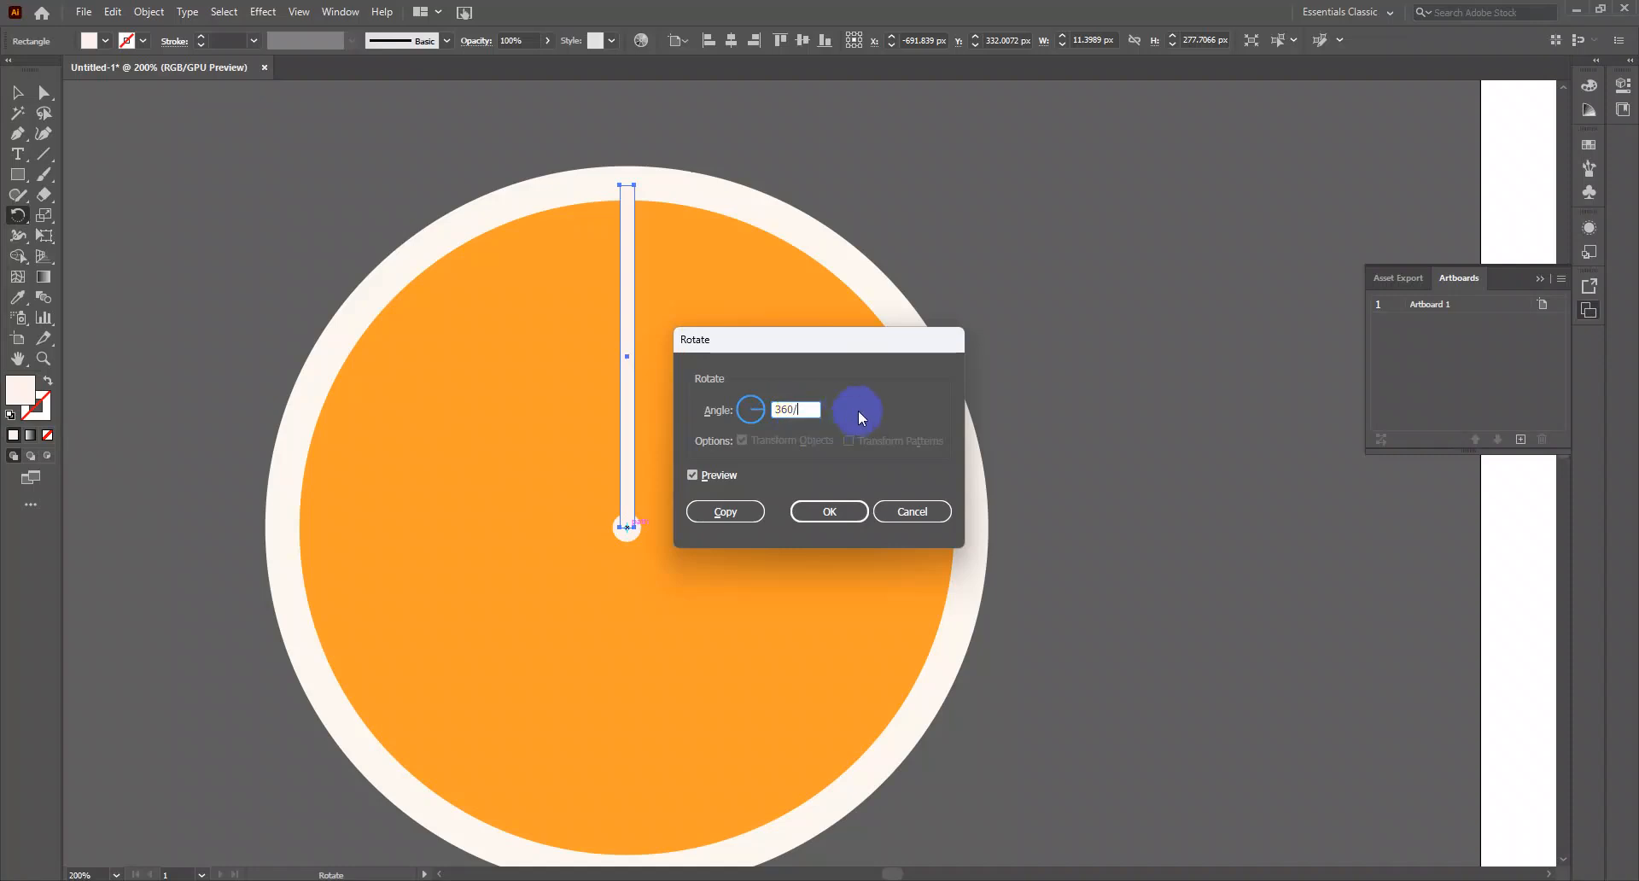
text(10)
click(725, 512)
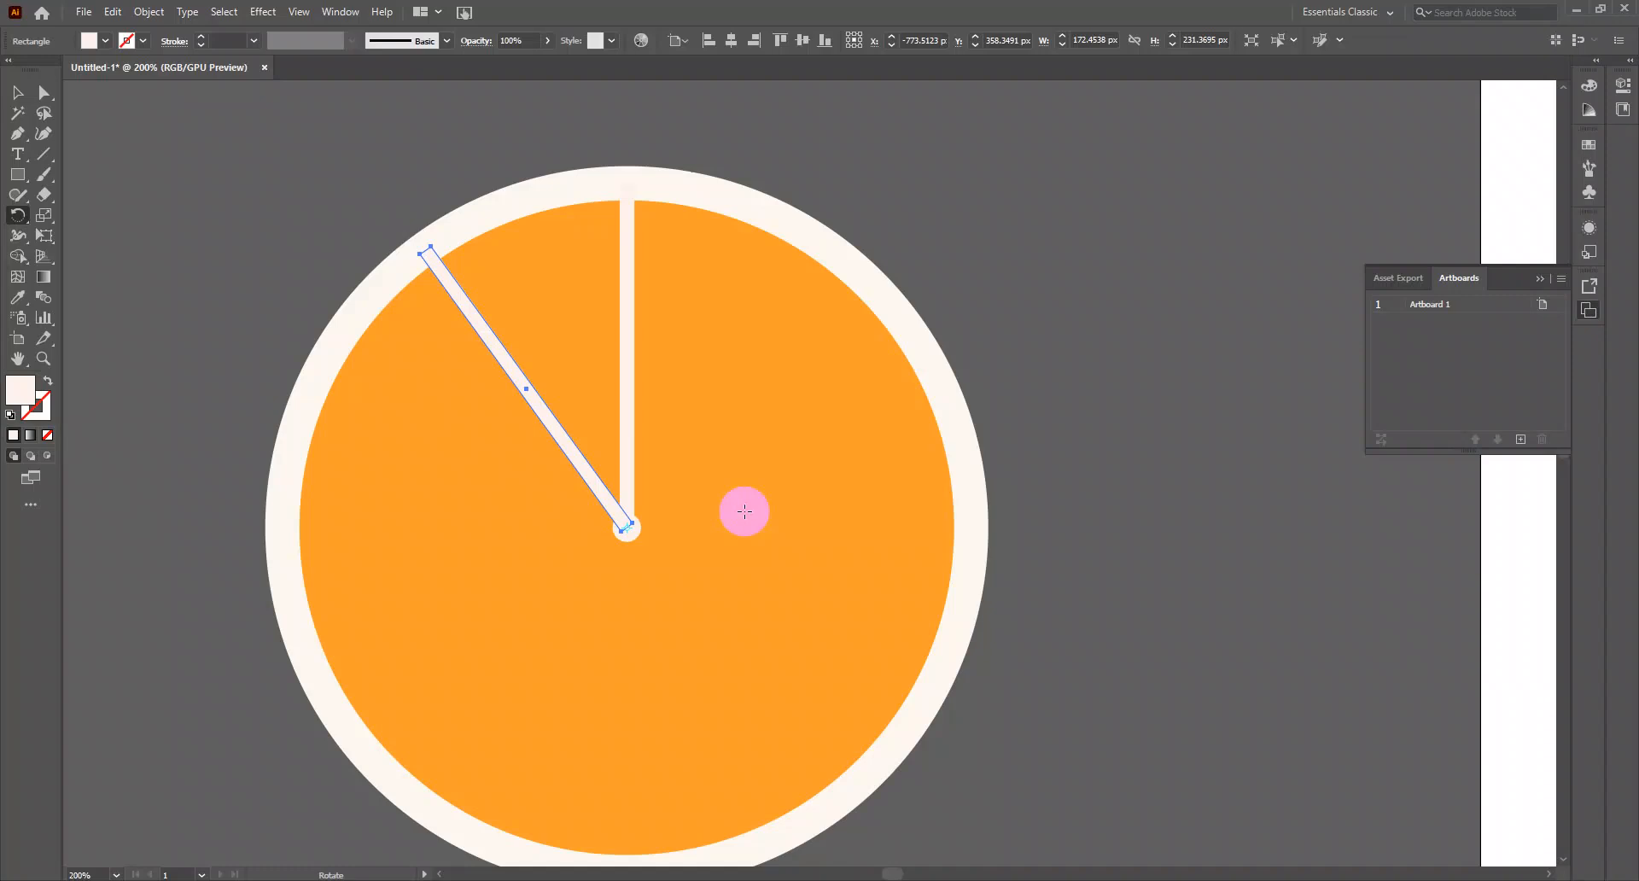
Repeat the rotated copy until ten evenly spaced segment lines fill the whole slice, and deselect them
key(ctrl)
key(ctrl+d)
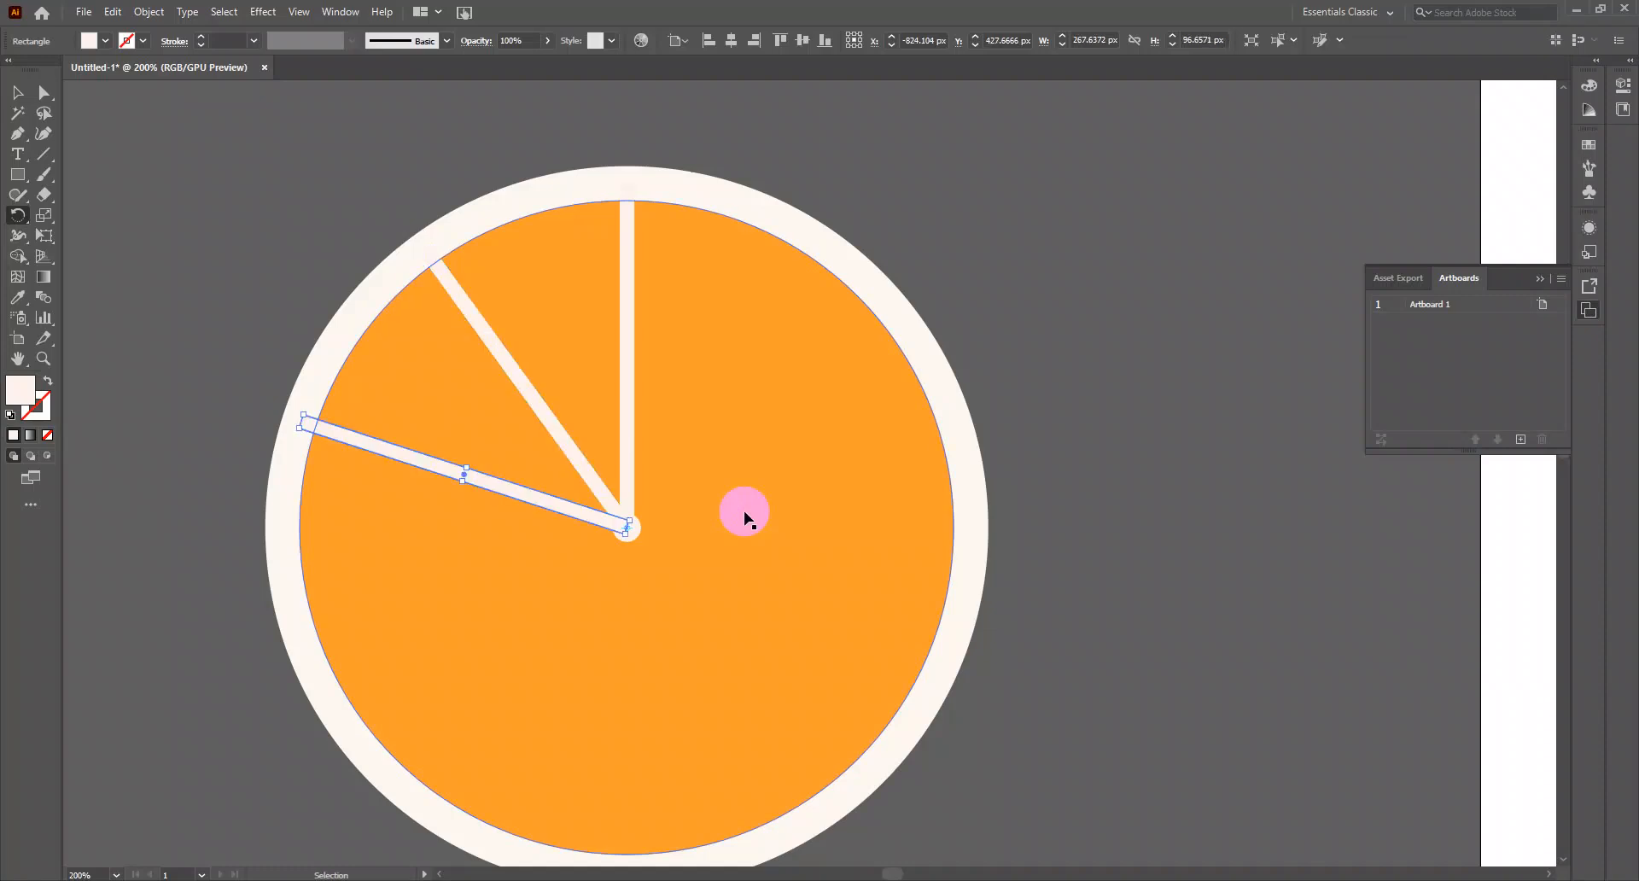
key(ctrl+d)
key(ctrl+d)
key(ctrl+d)
key(ctrl+d)
key(ctrl+d)
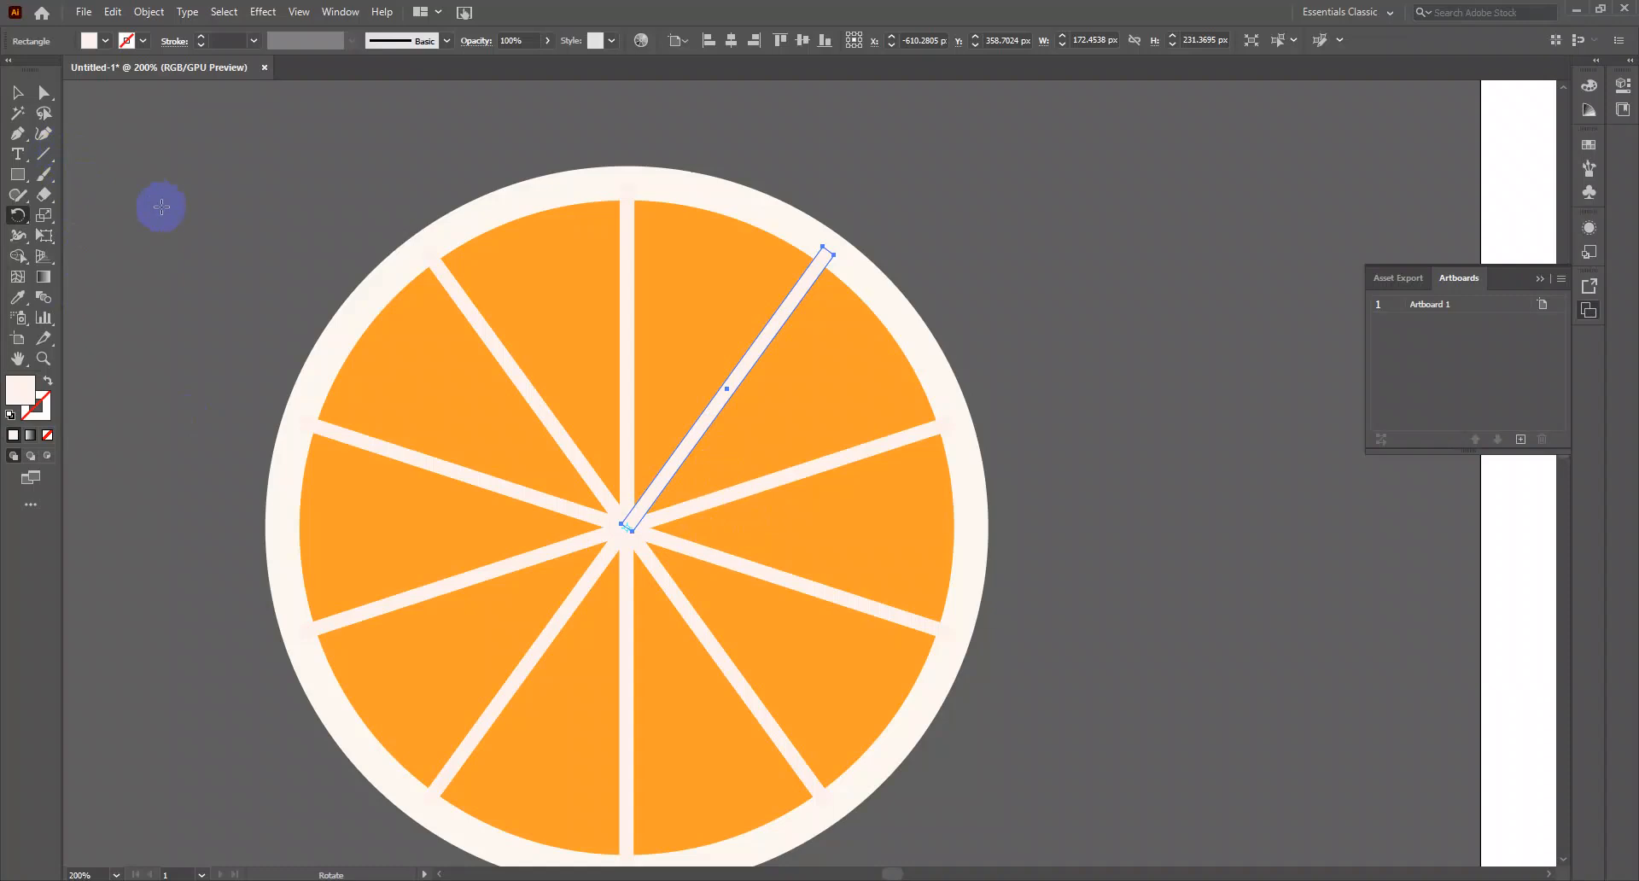
click(19, 95)
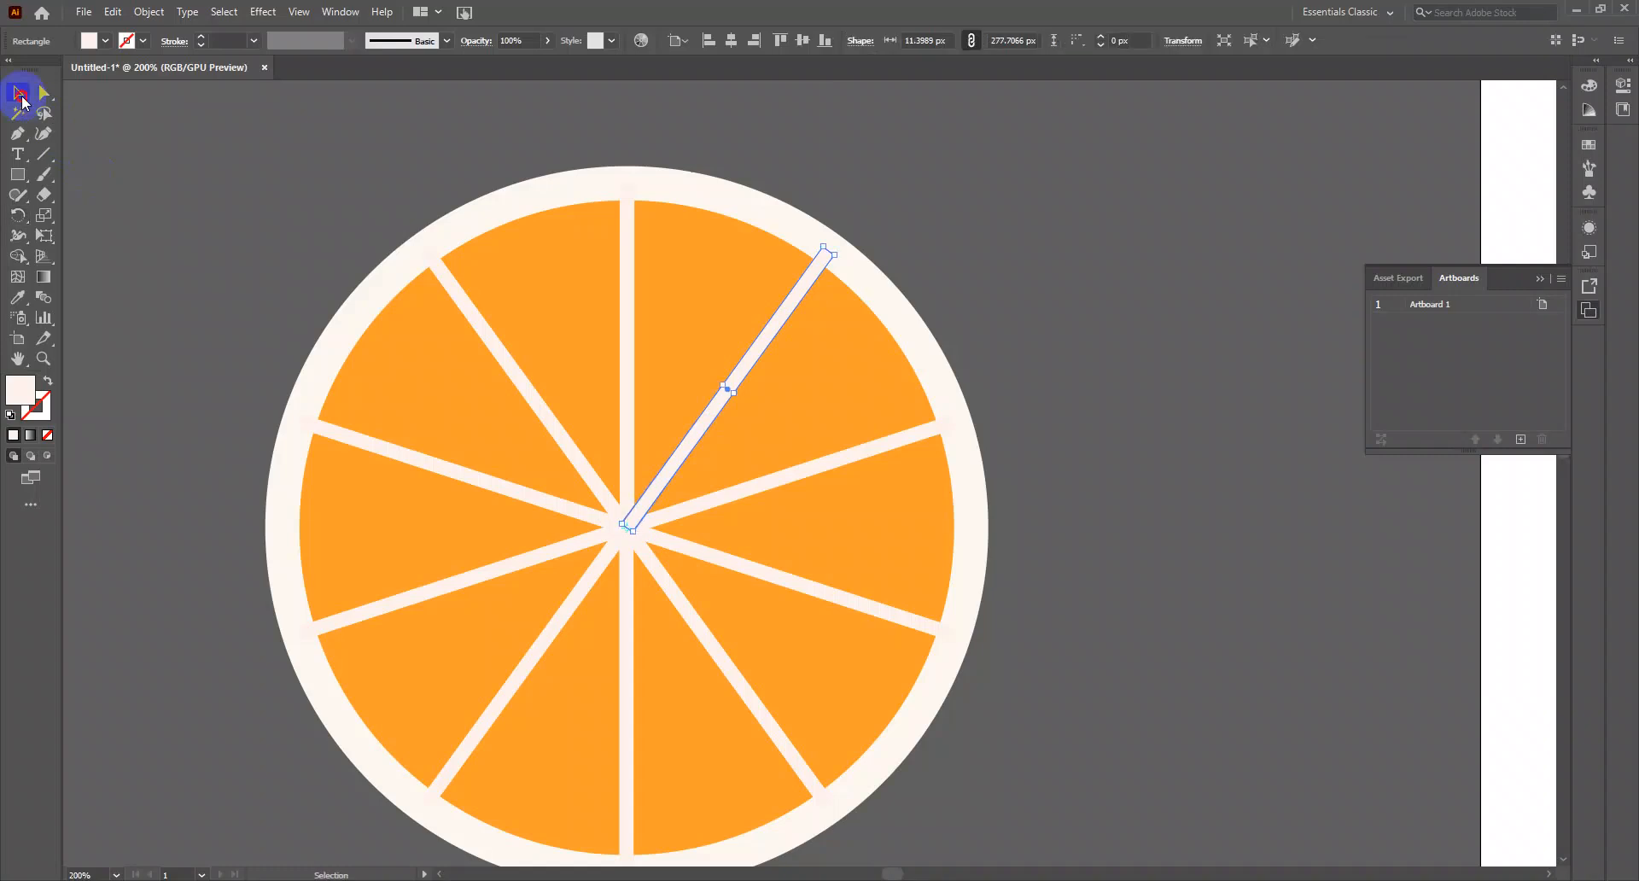
click(239, 209)
Select the rim, flesh, centre dot and all segment lines of the slice and group them
drag(267, 237, 253, 221)
scroll(644, 329, down, 3)
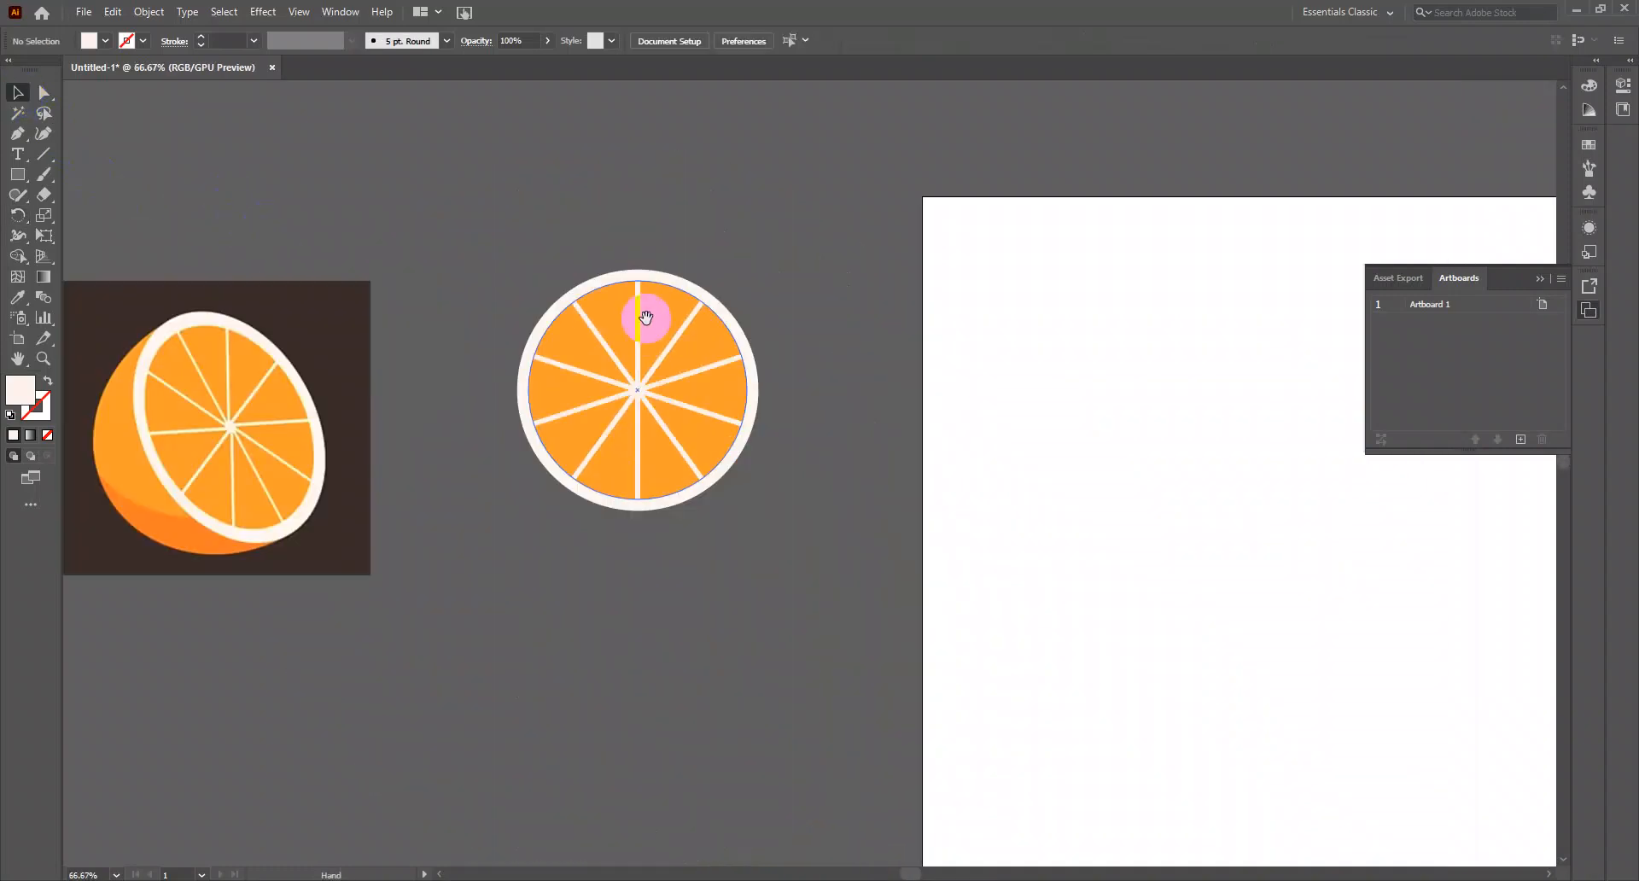
drag(646, 319, 728, 312)
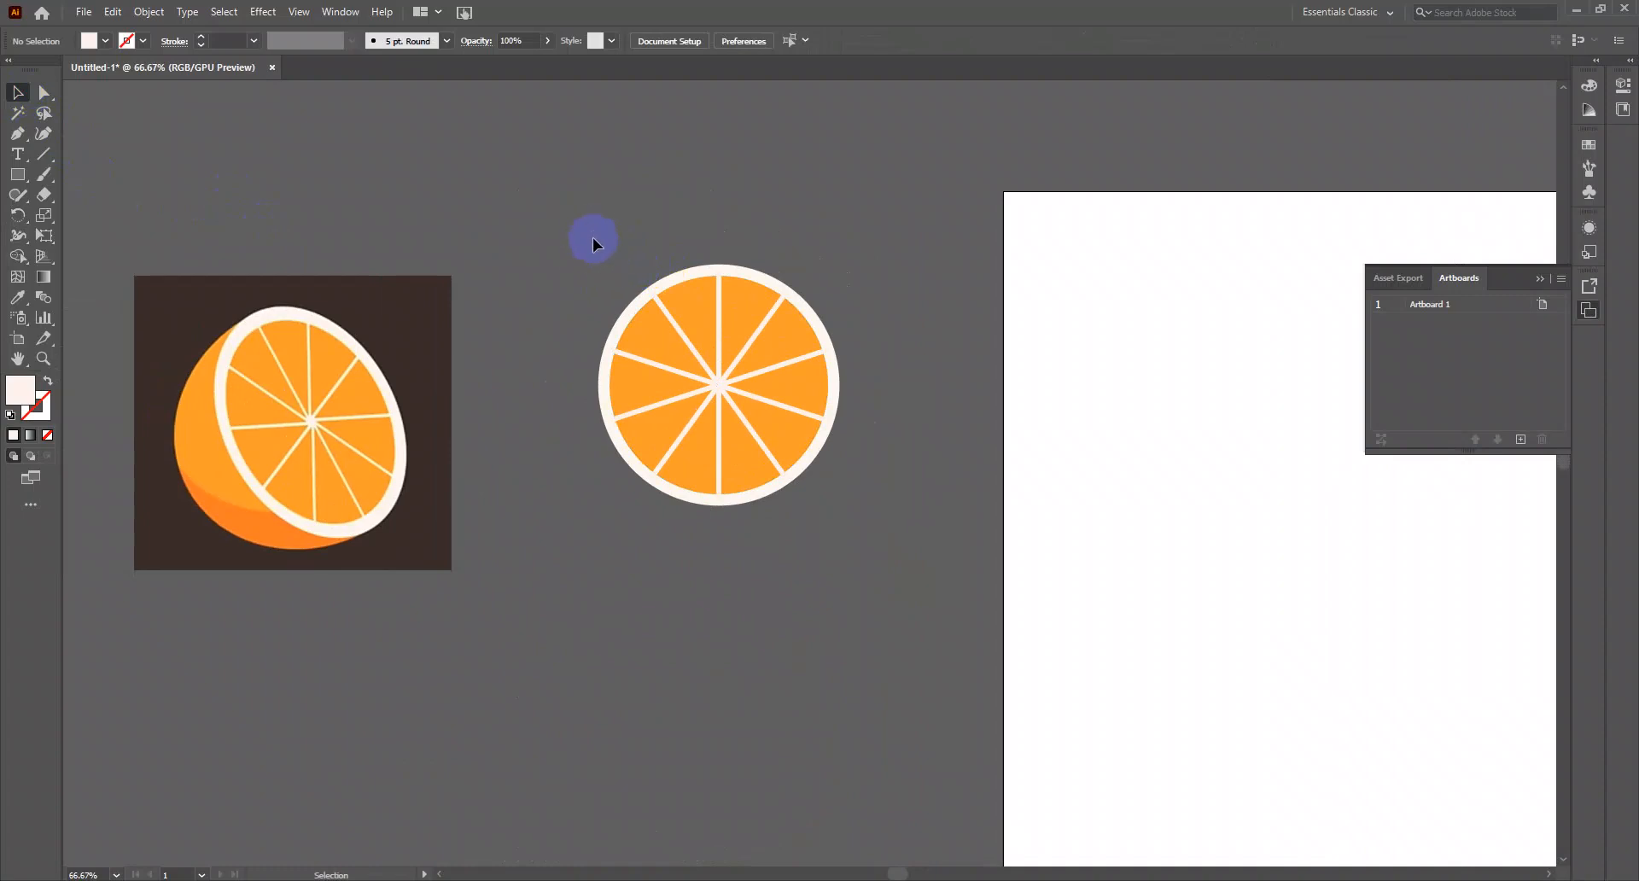
drag(582, 222, 854, 505)
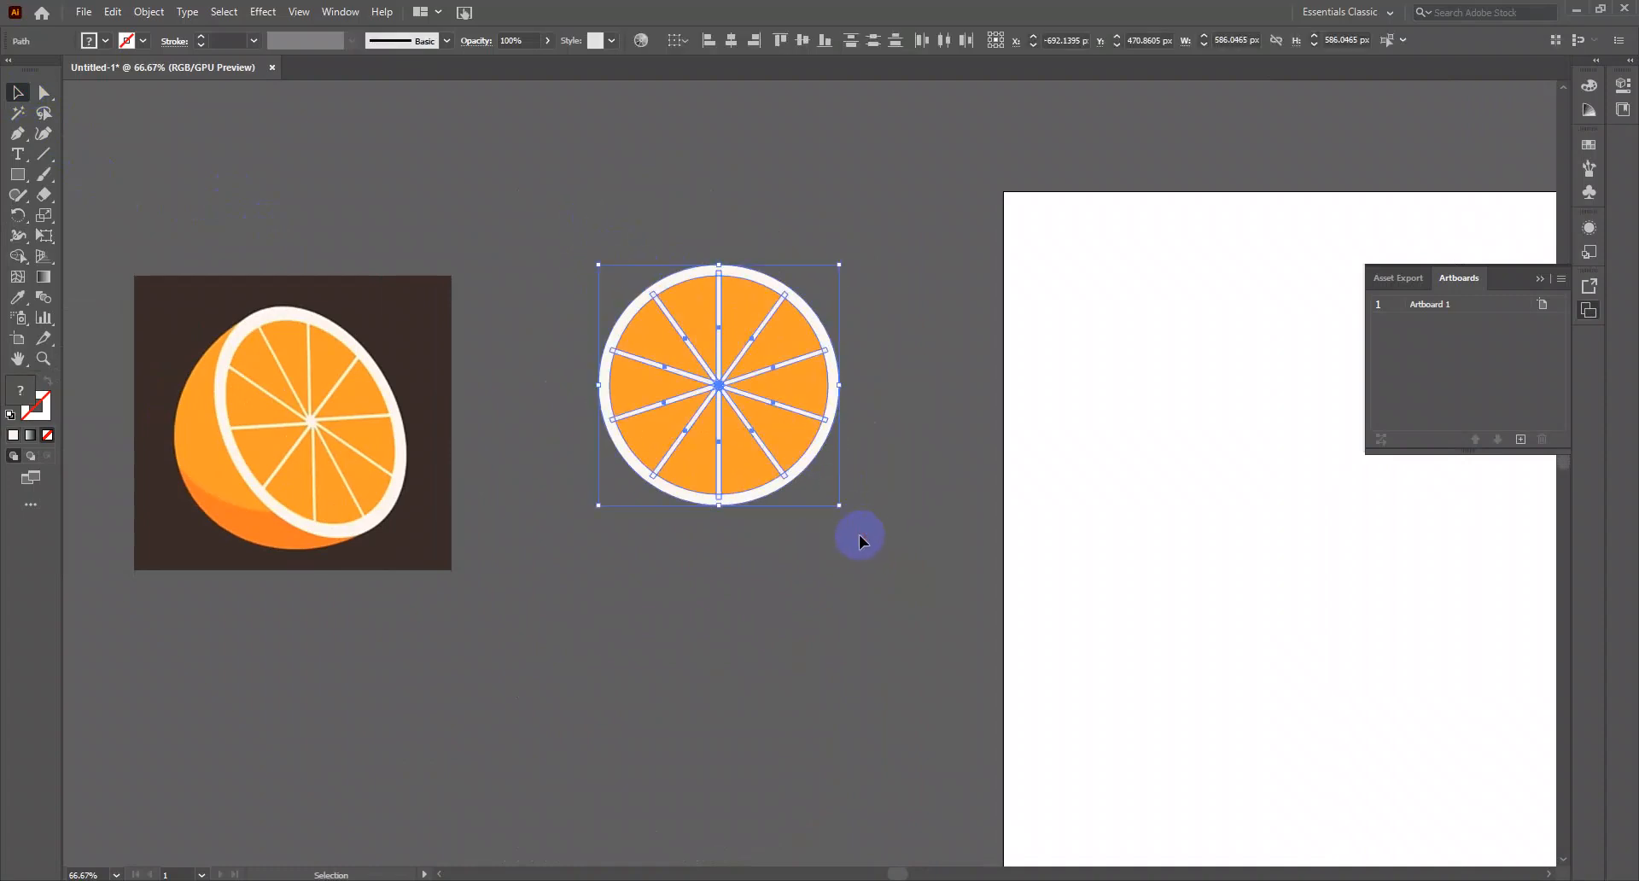
click(890, 465)
click(795, 295)
click(924, 284)
drag(556, 212, 890, 594)
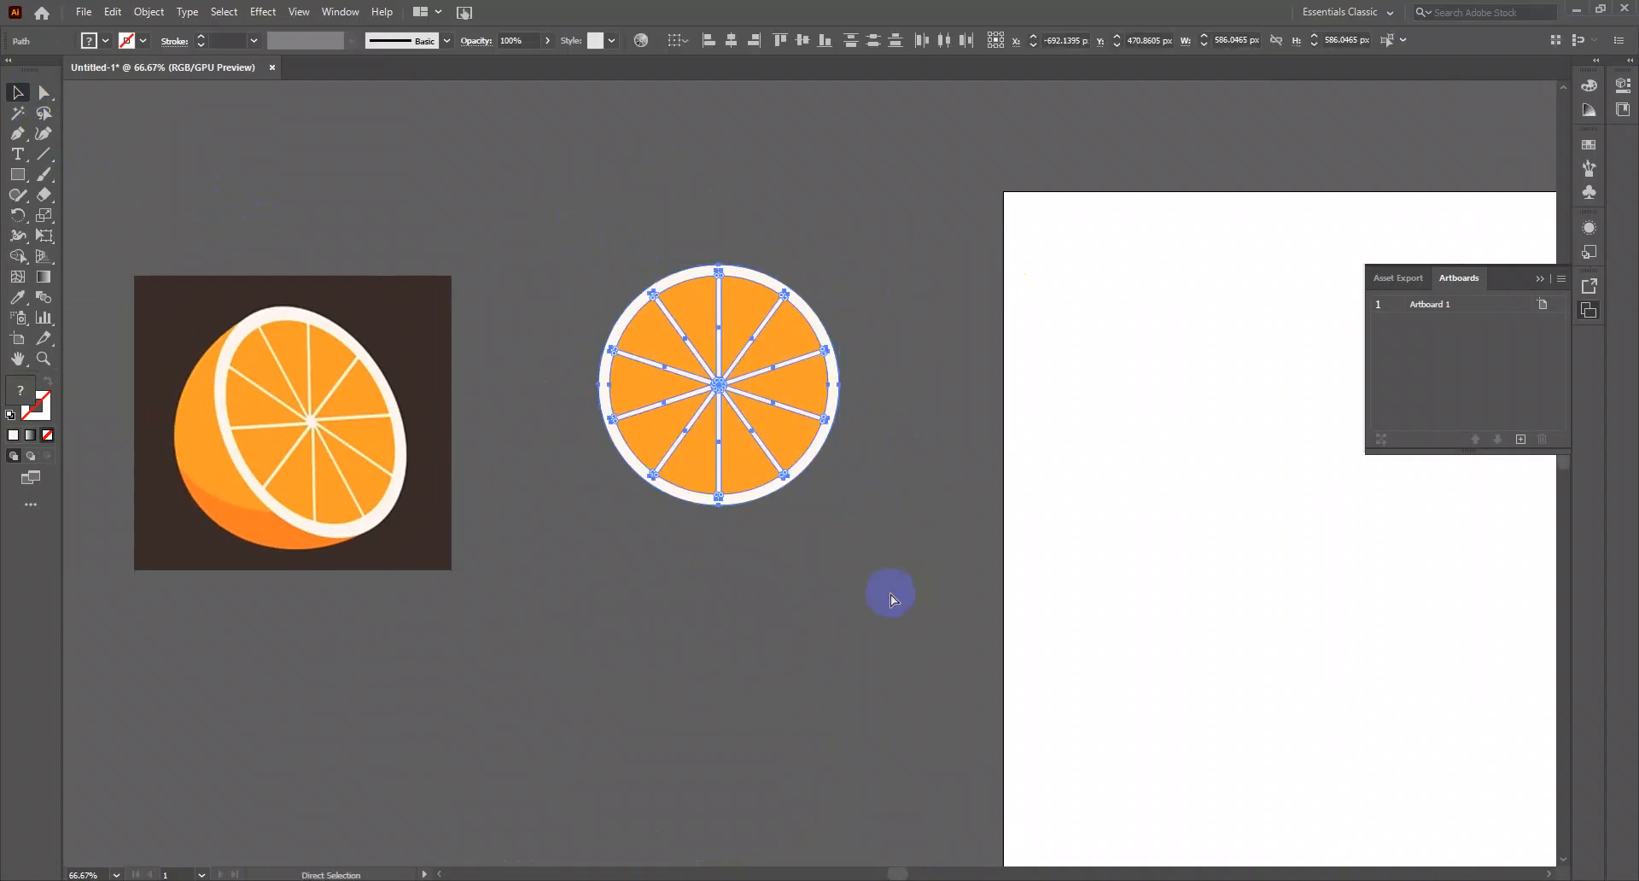
key(ctrl+g)
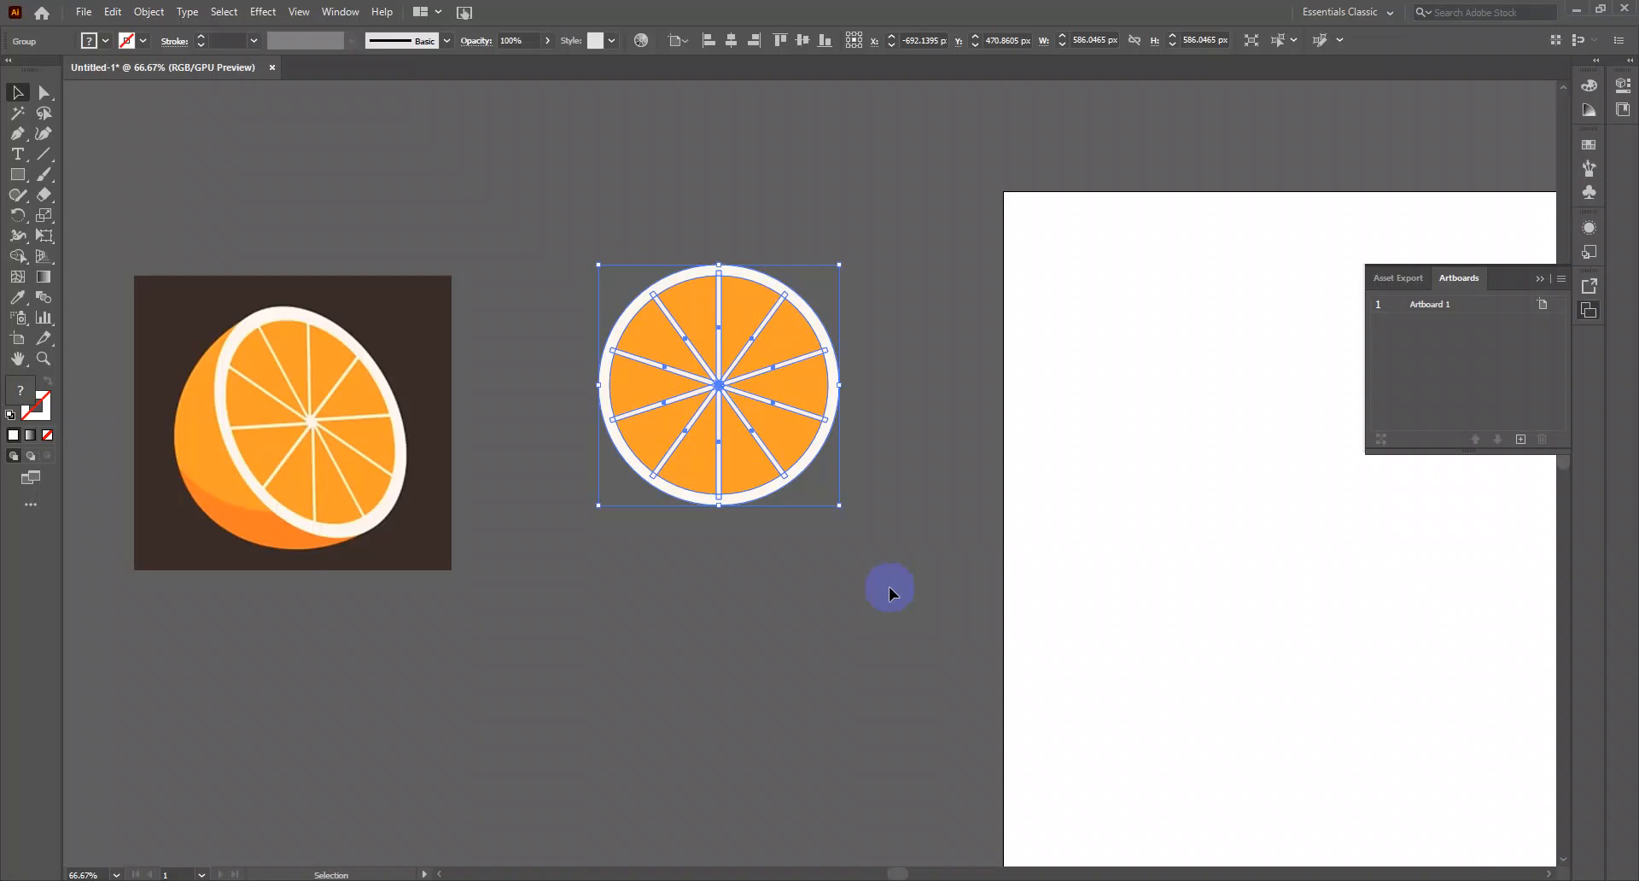
Move the grouped slice farther from the reference image, squeeze it horizontally to an ellipse about 490 x 586 px, and deselect it
drag(879, 570, 874, 452)
drag(536, 430, 396, 419)
drag(391, 427, 432, 425)
click(650, 475)
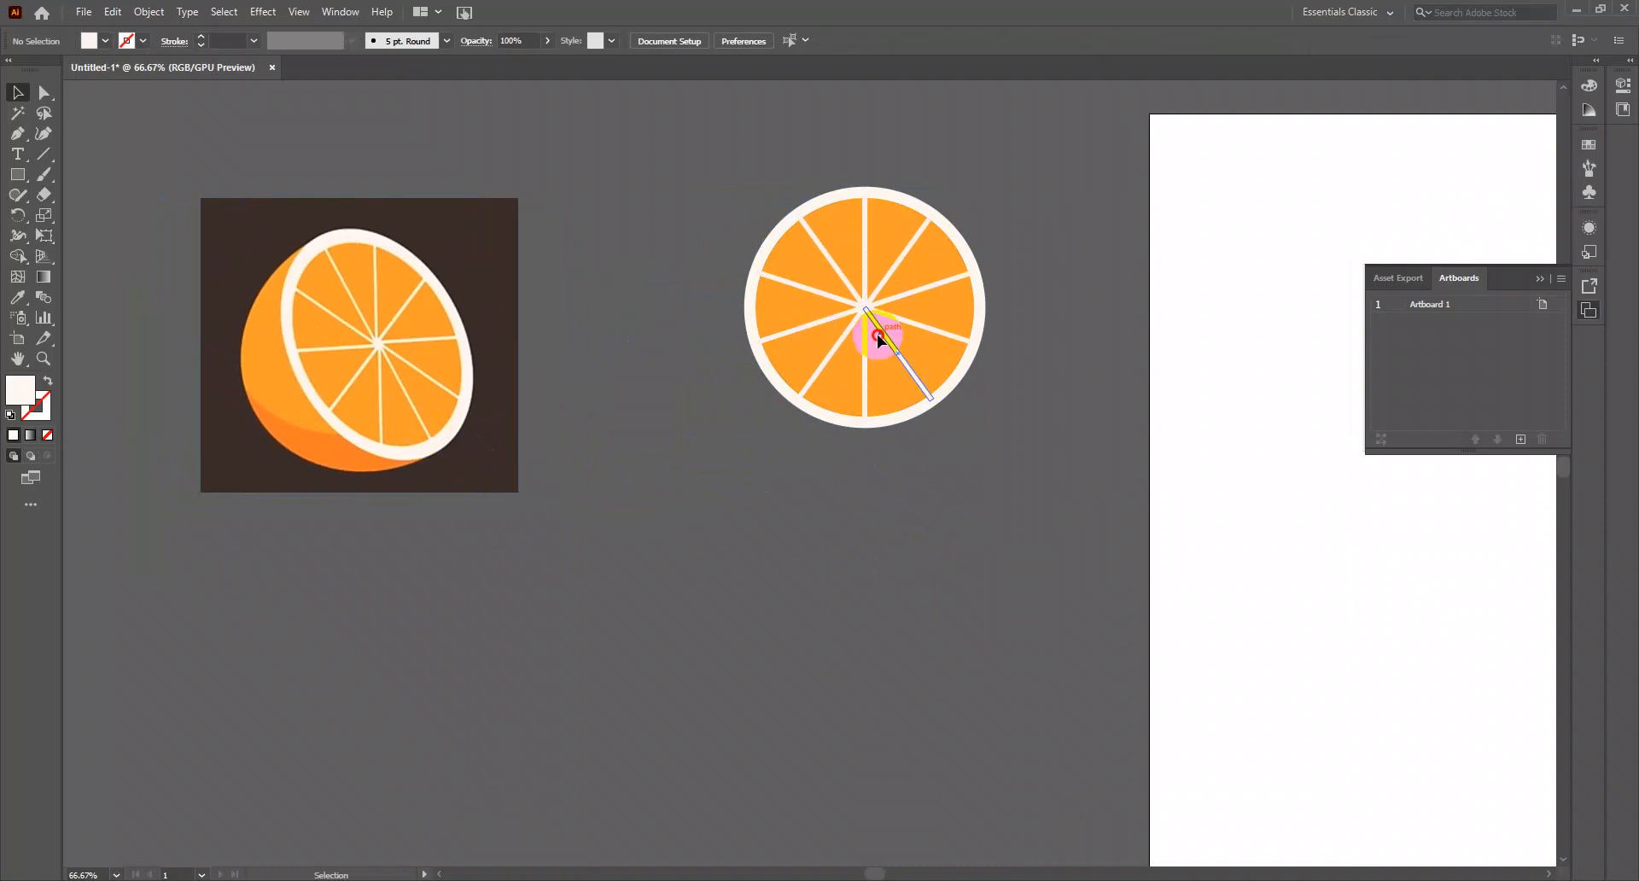
click(871, 345)
drag(836, 313, 870, 329)
click(758, 416)
click(868, 326)
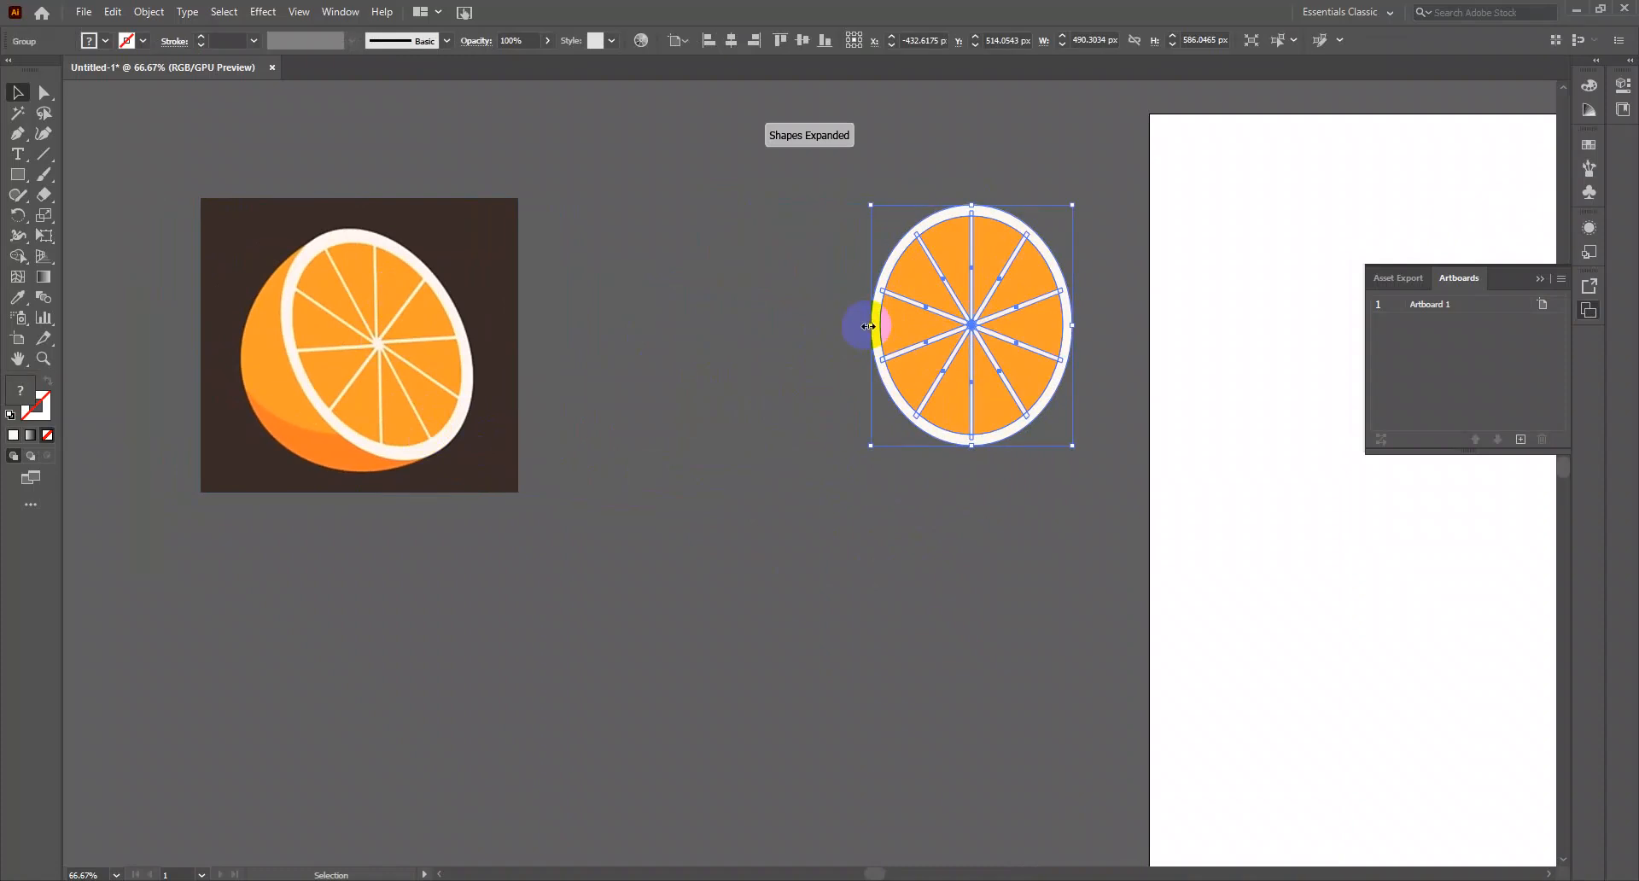
click(849, 359)
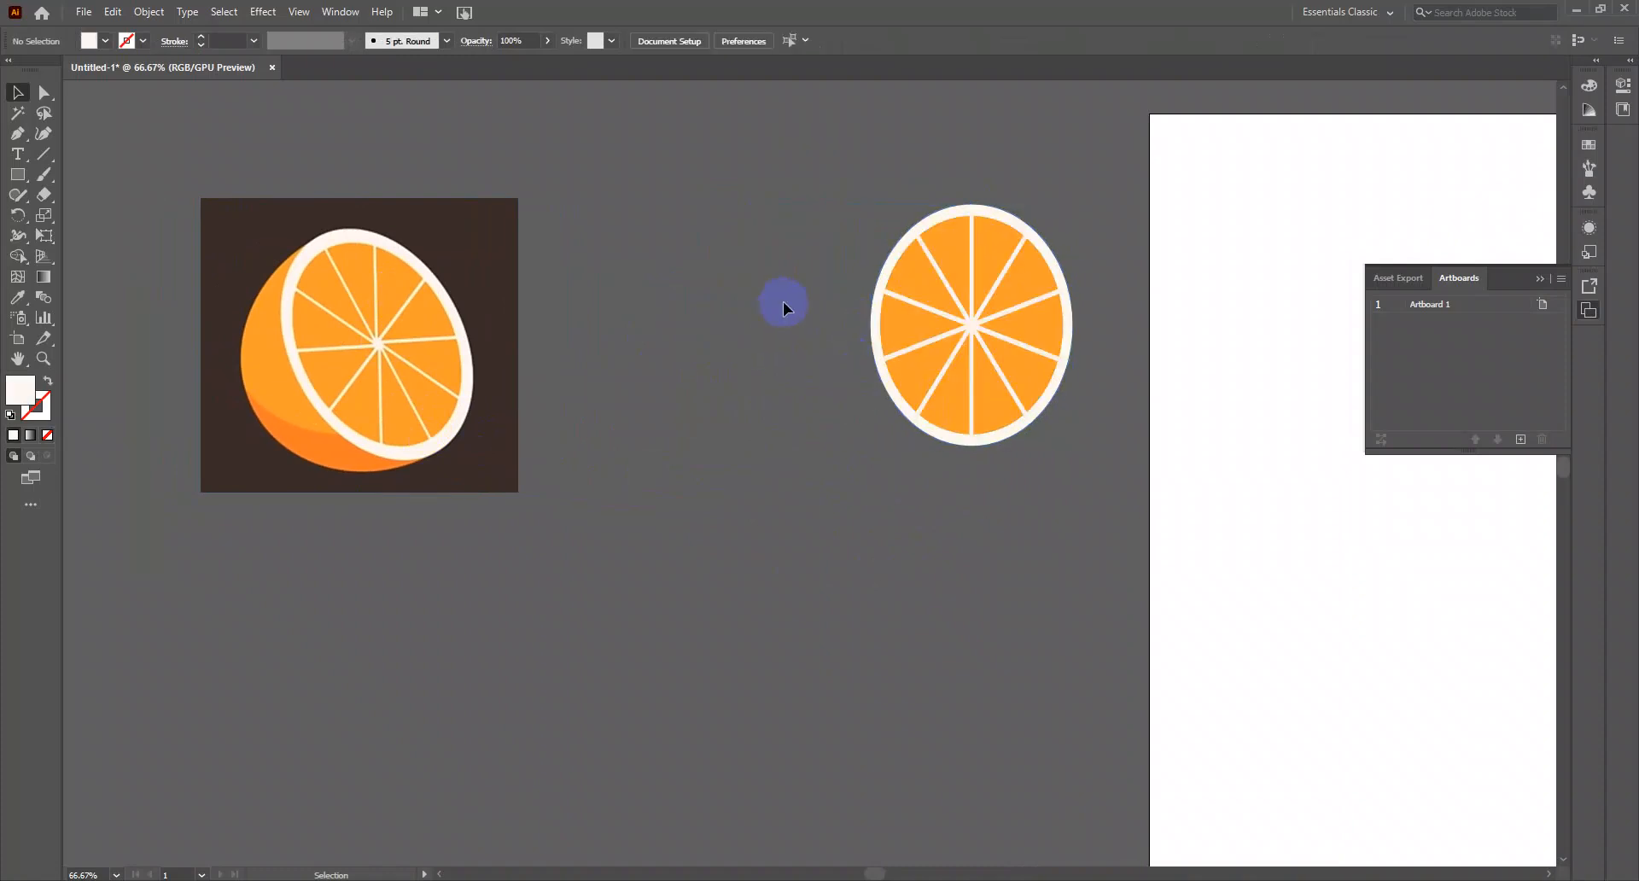
Draw a circle about 622 px in diameter over the squeezed slice and move it until their right edges line up
click(891, 326)
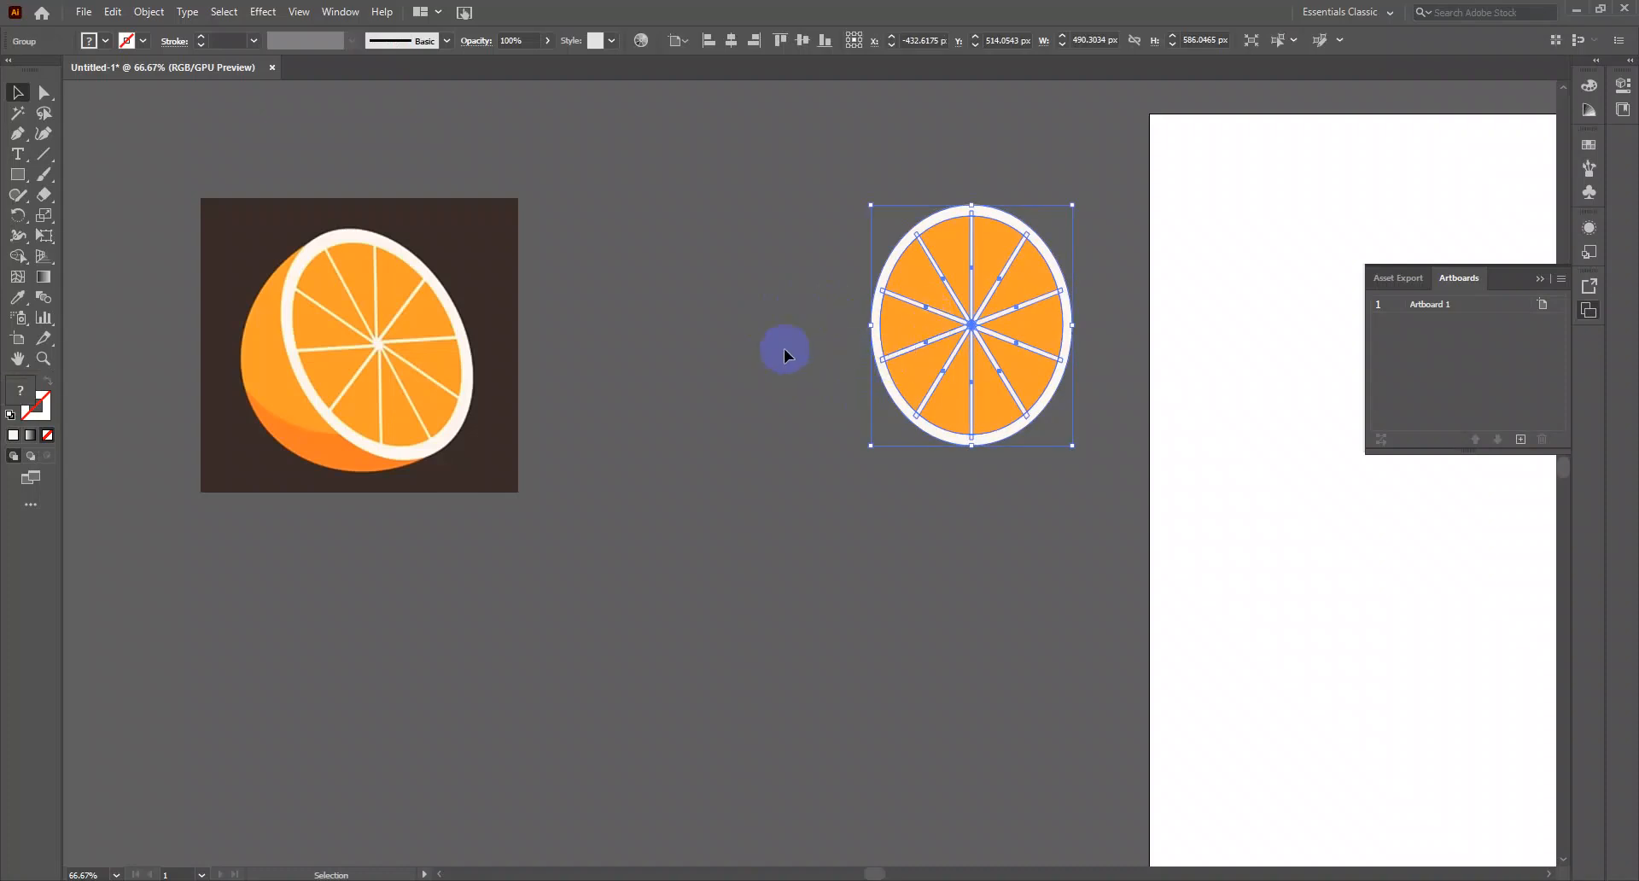
drag(18, 176, 86, 215)
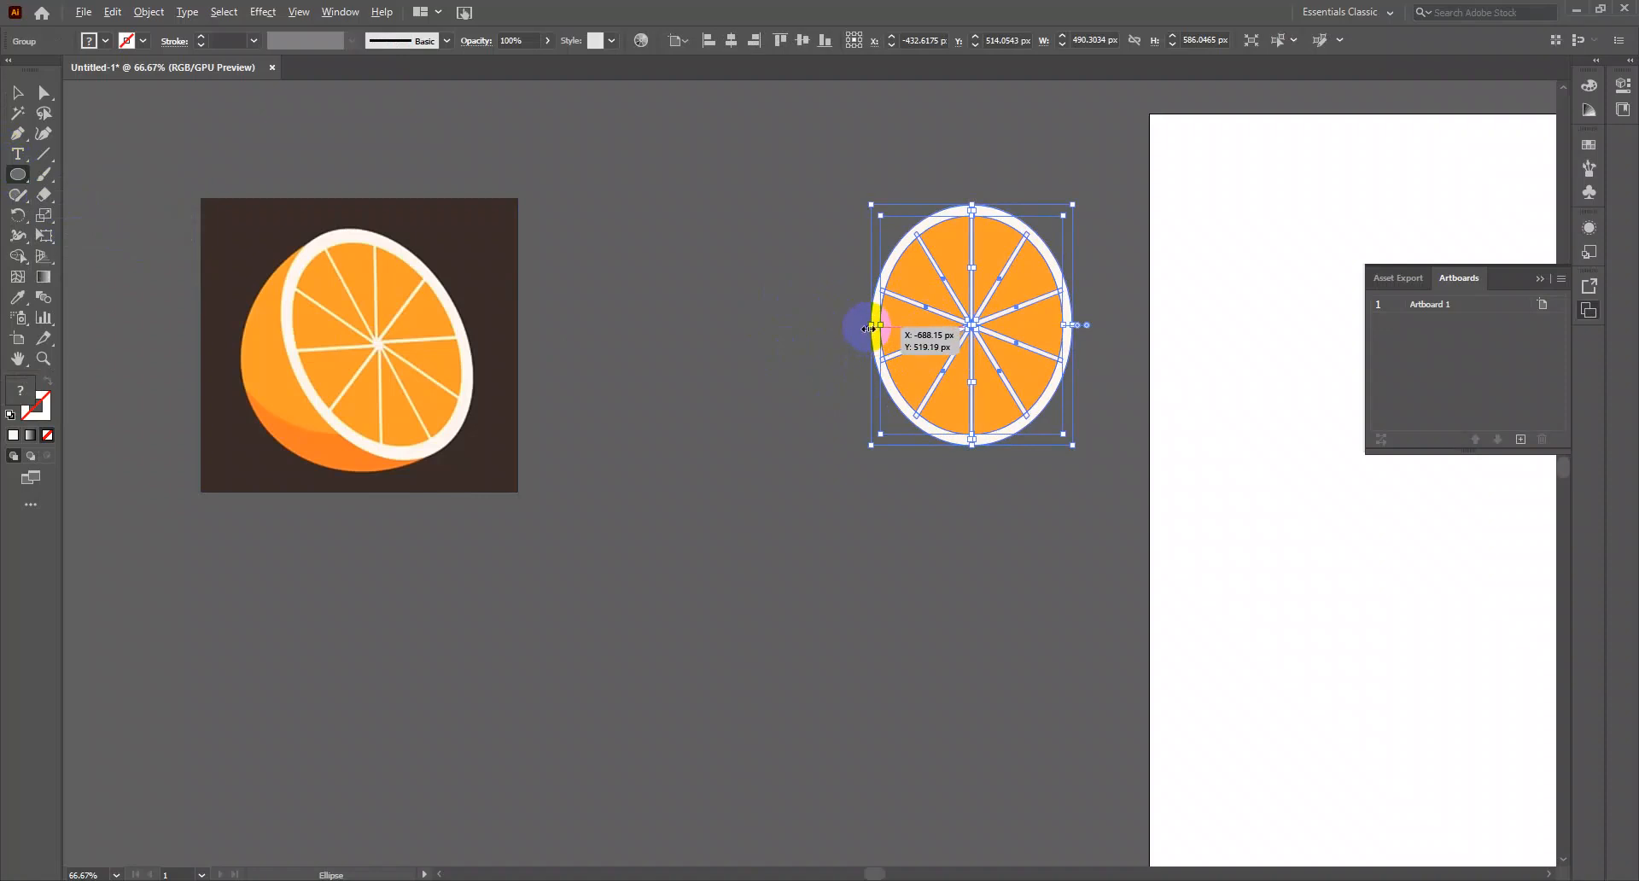
click(36, 98)
key(ctrl+shift+a)
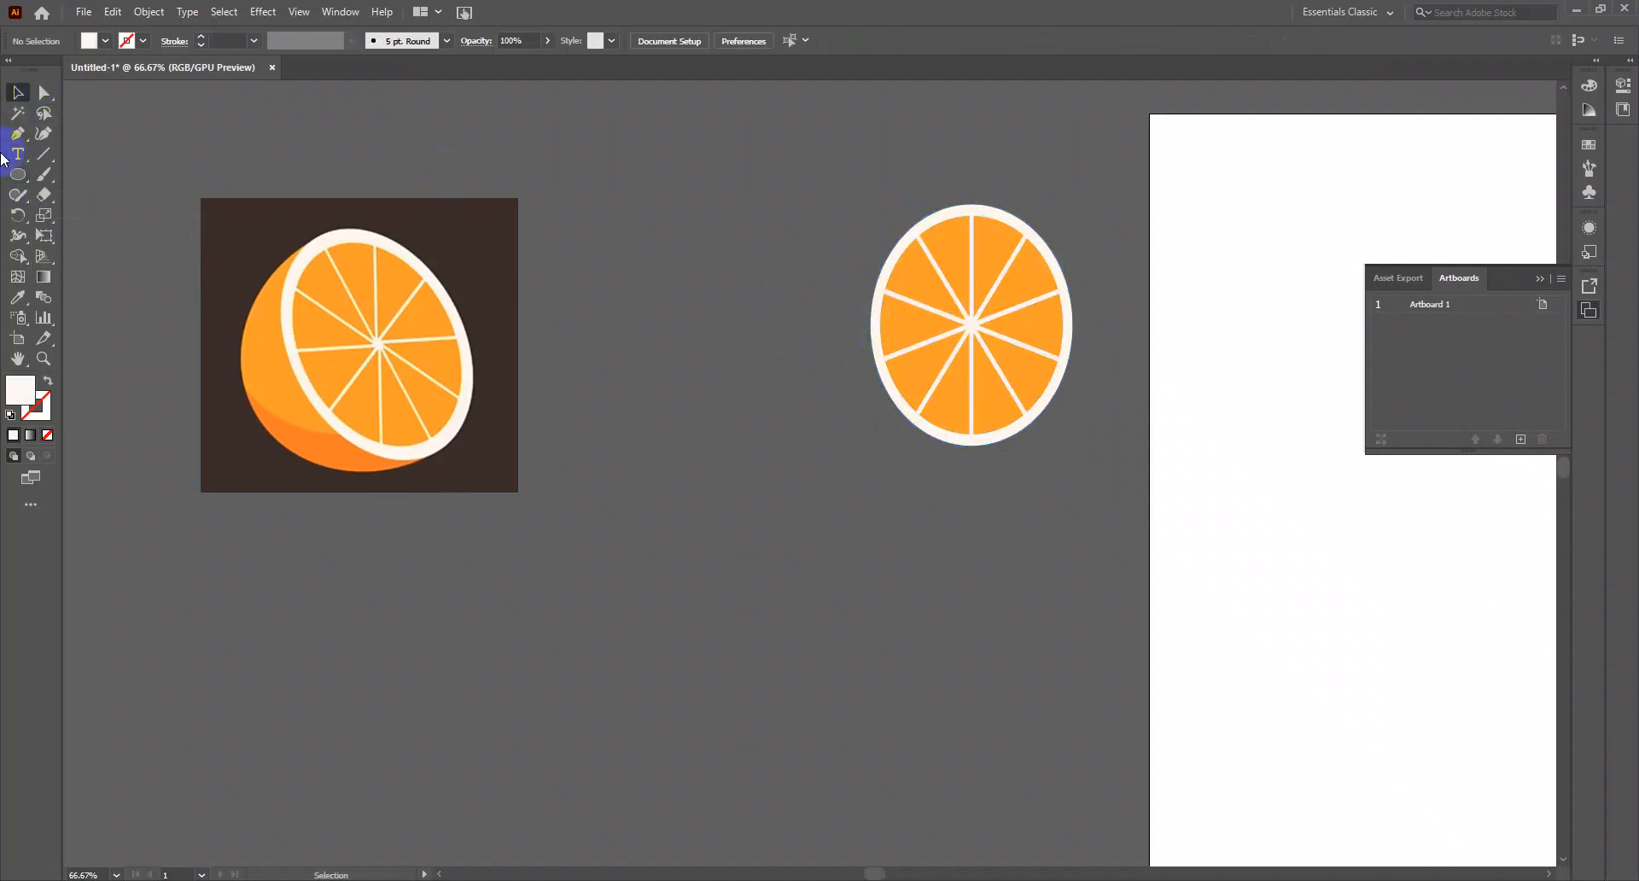
click(18, 177)
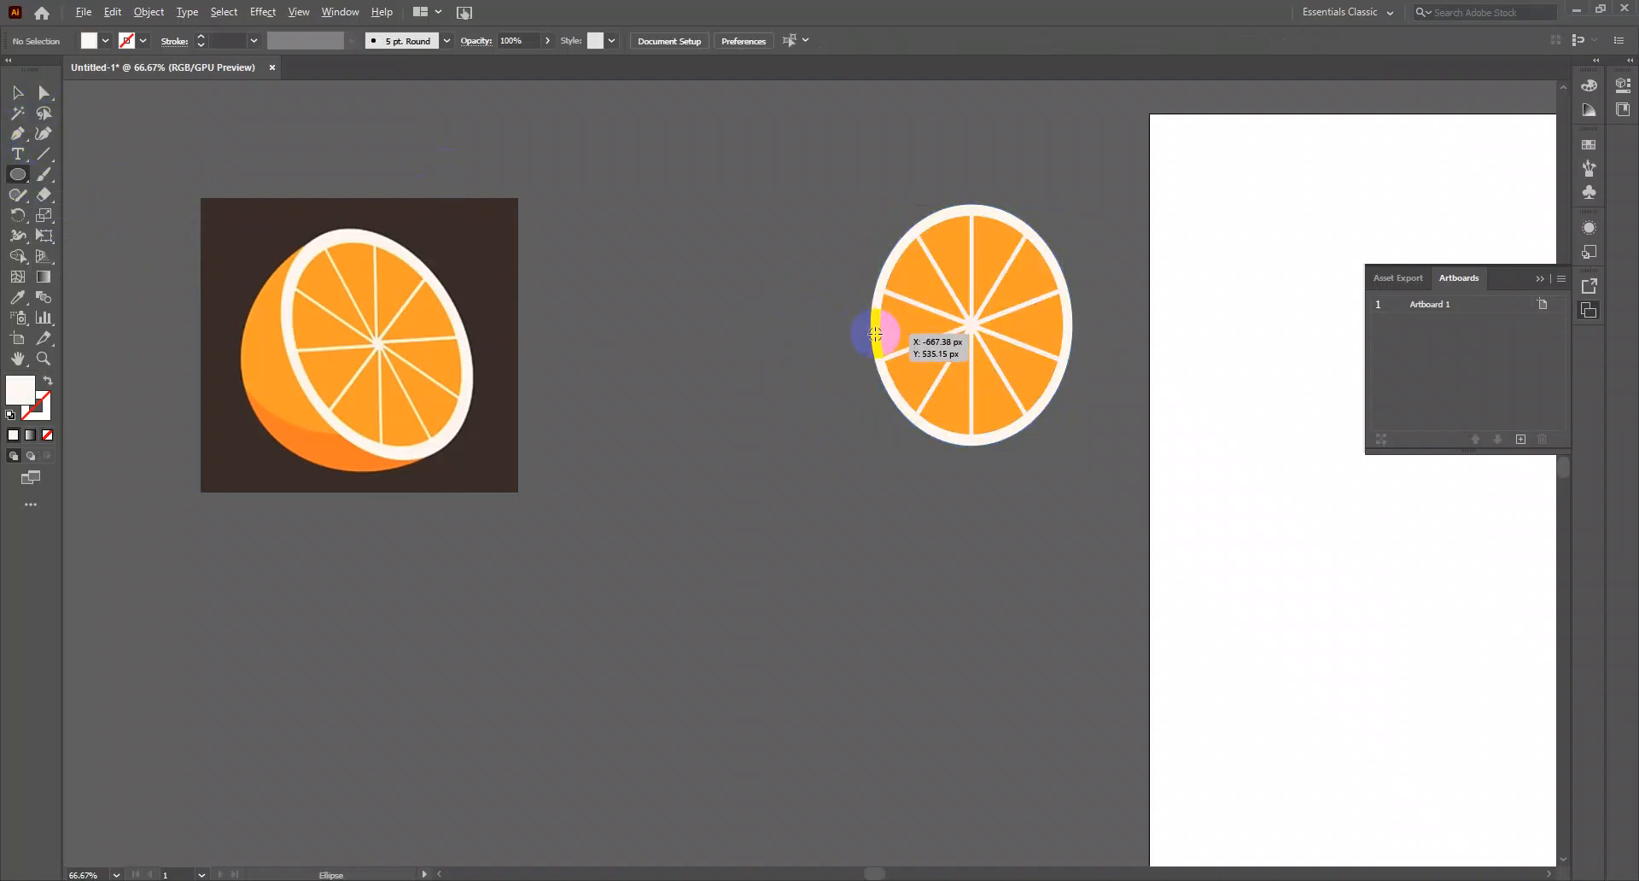
drag(879, 331, 938, 458)
click(18, 91)
drag(880, 375, 944, 373)
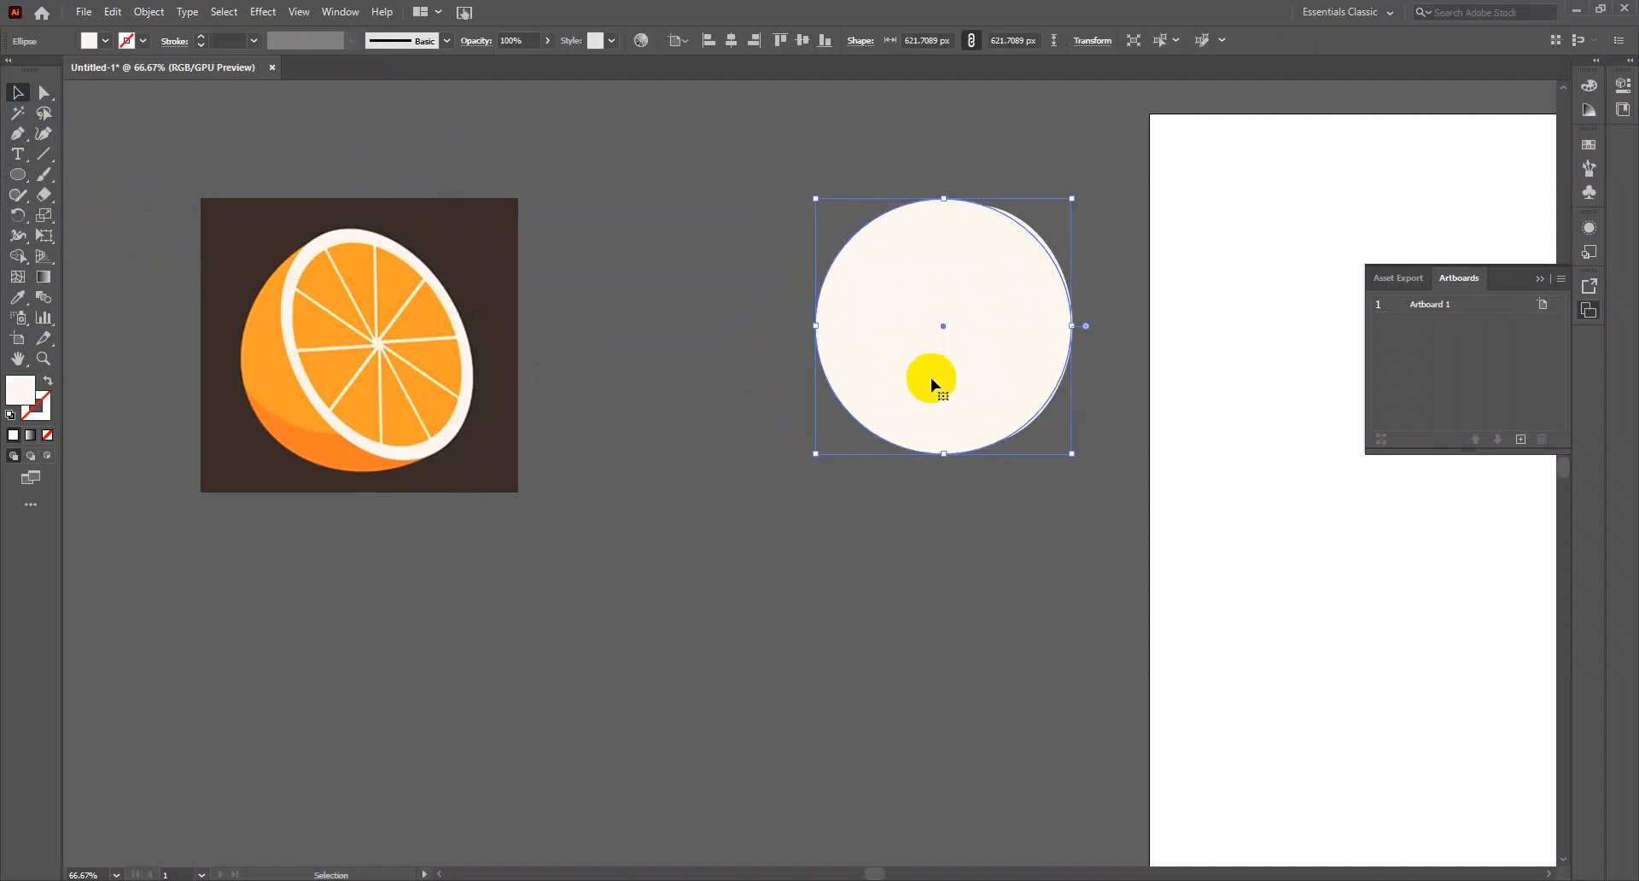
Send the new circle to the back, behind the grouped slice
right_click(945, 348)
mouse_move(1033, 665)
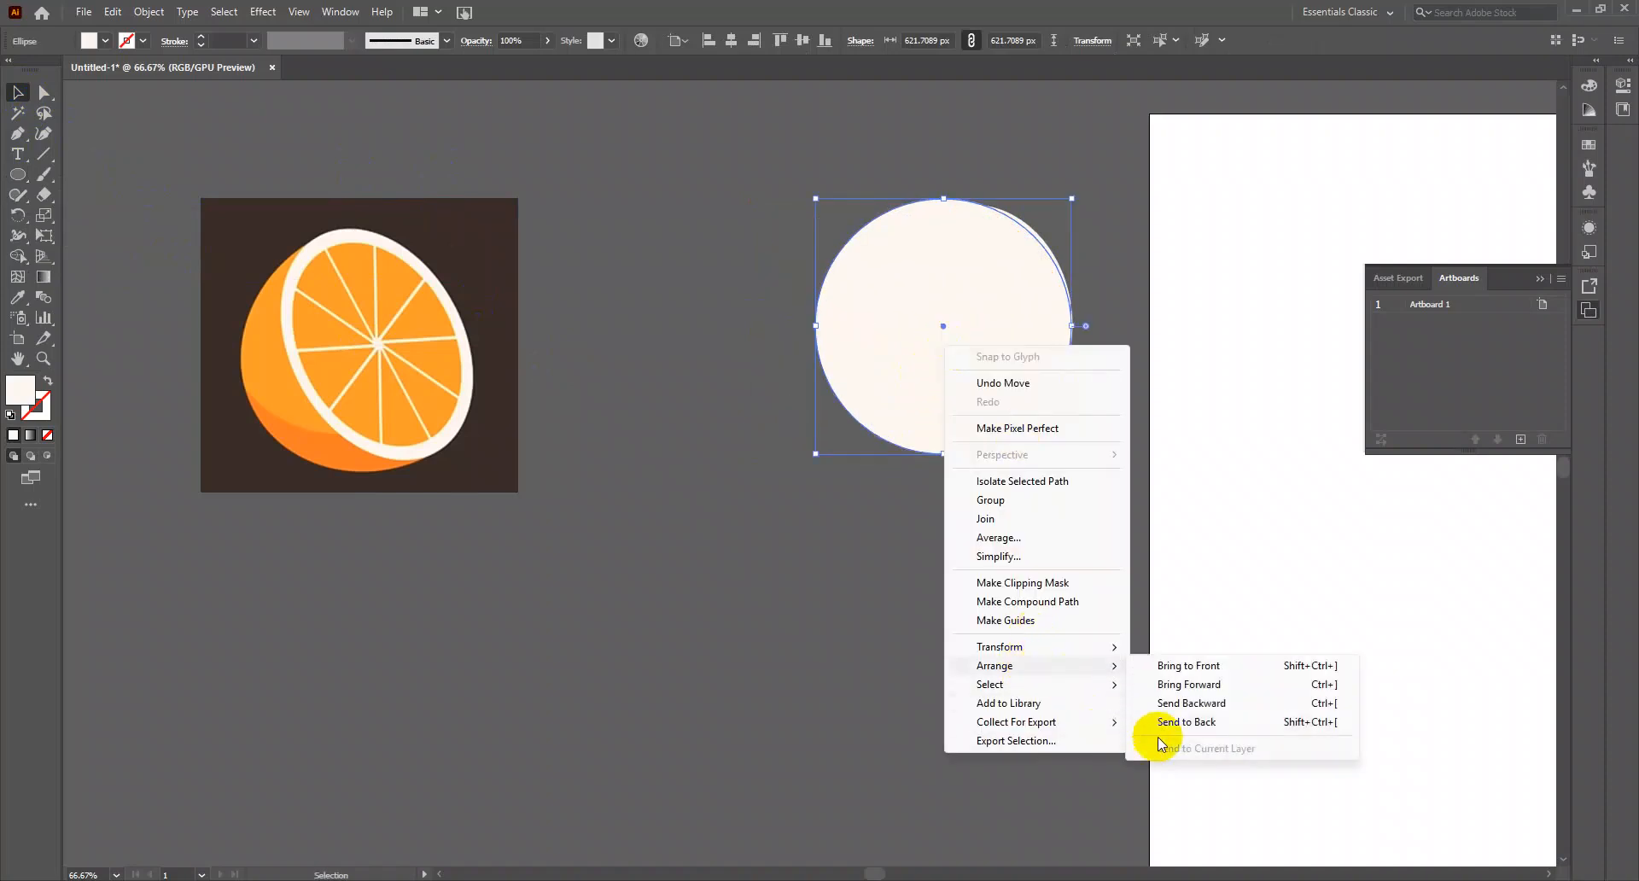
click(1162, 724)
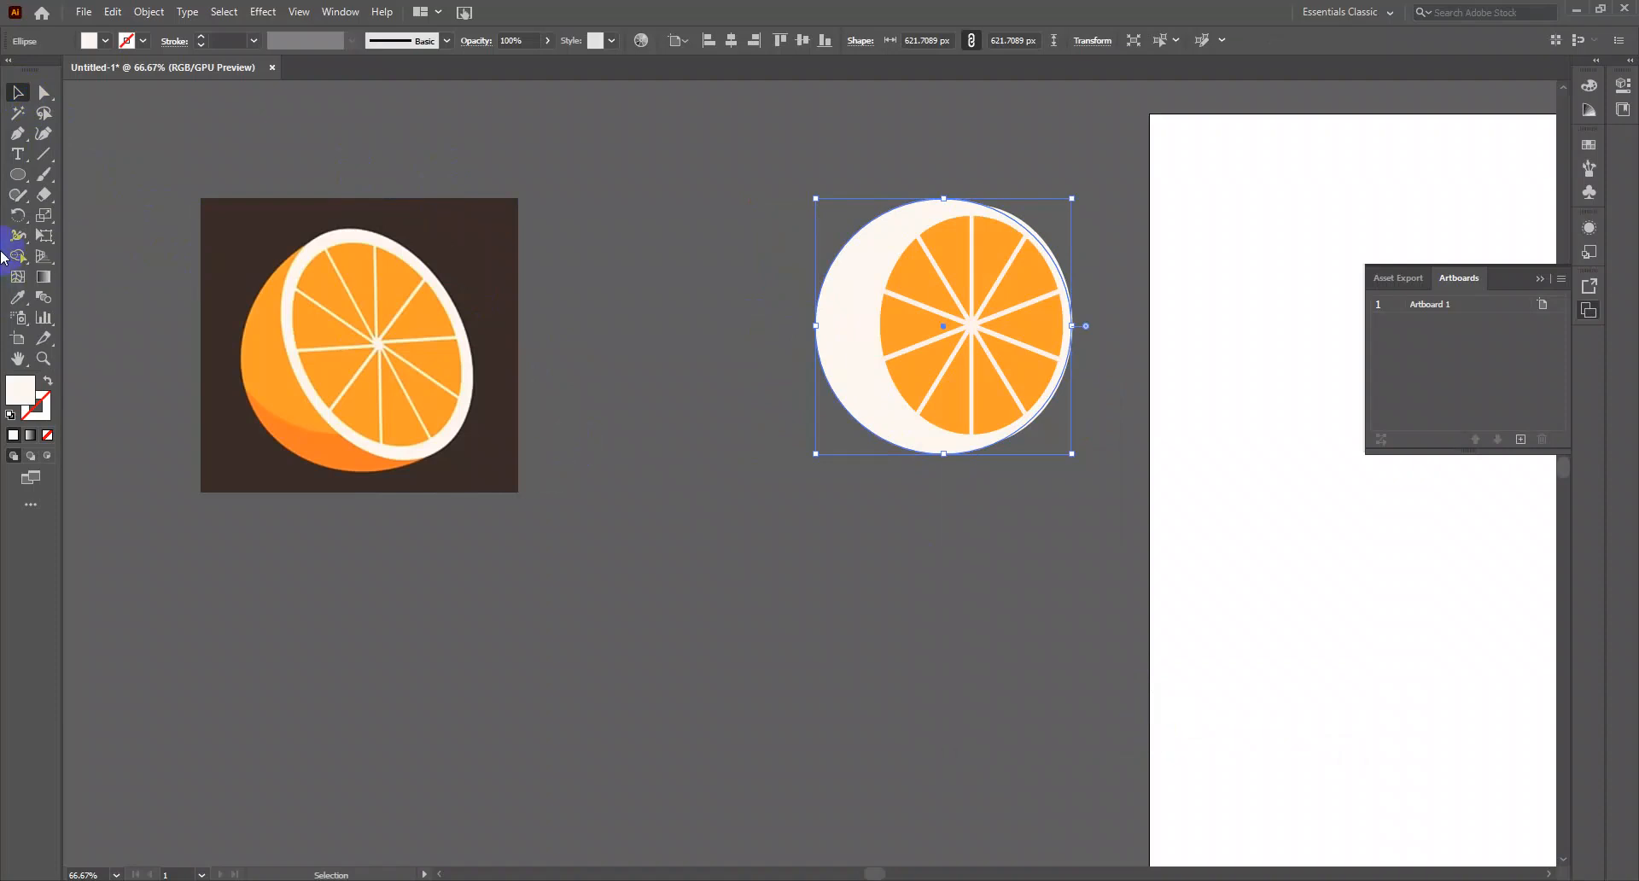
Fill the back circle with the darker orange sampled from the reference fruit's shaded underside, and deselect it
click(17, 299)
click(324, 448)
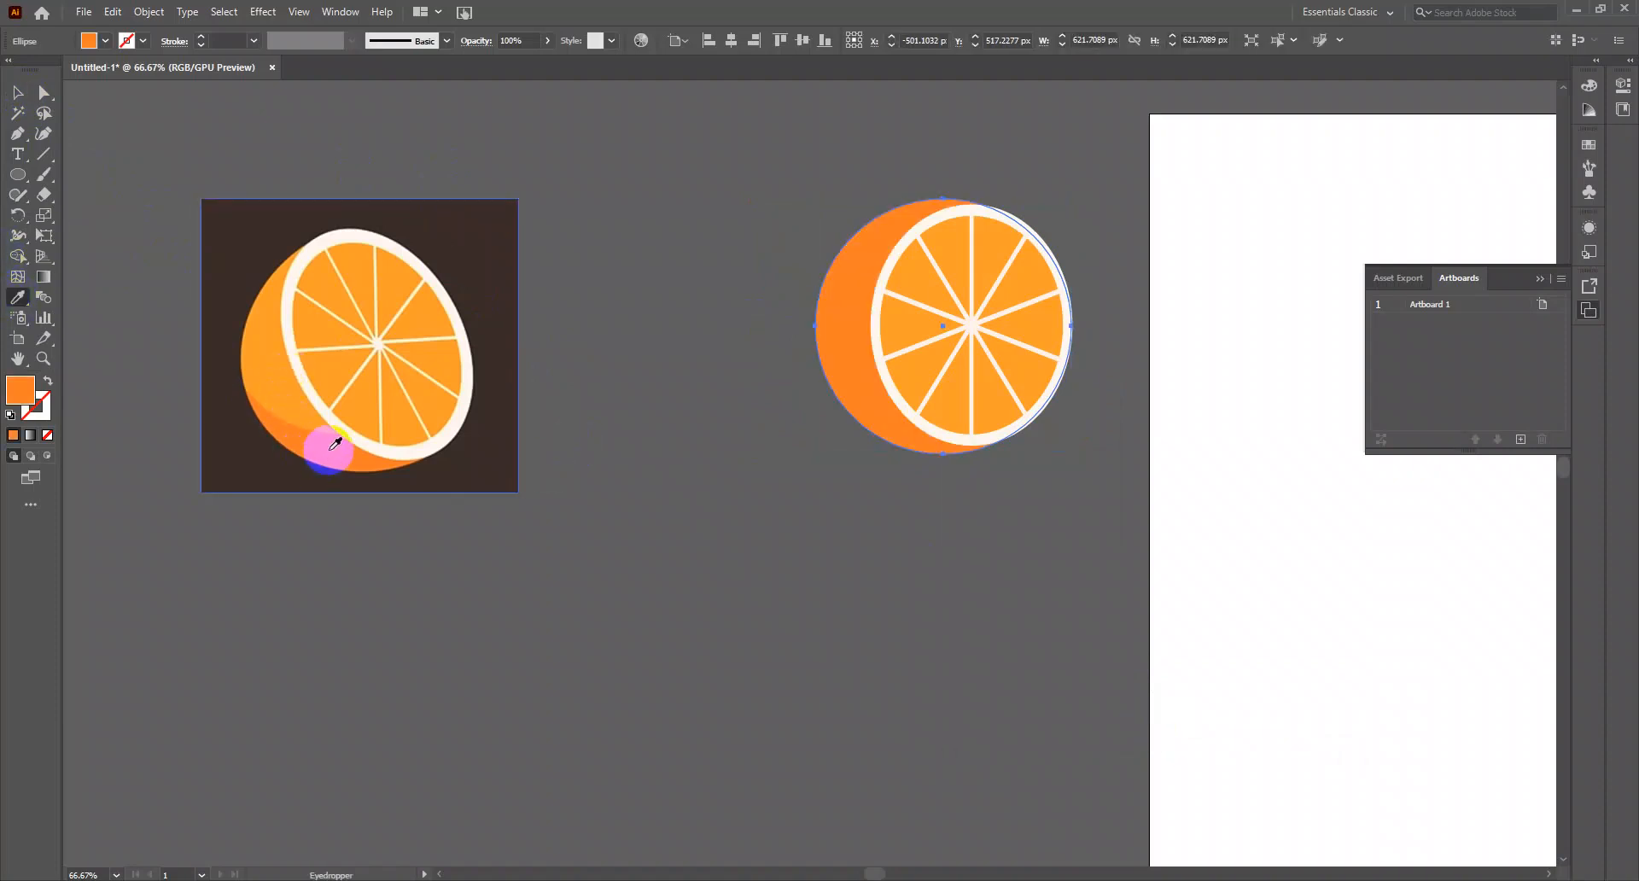
click(18, 92)
click(531, 448)
click(660, 403)
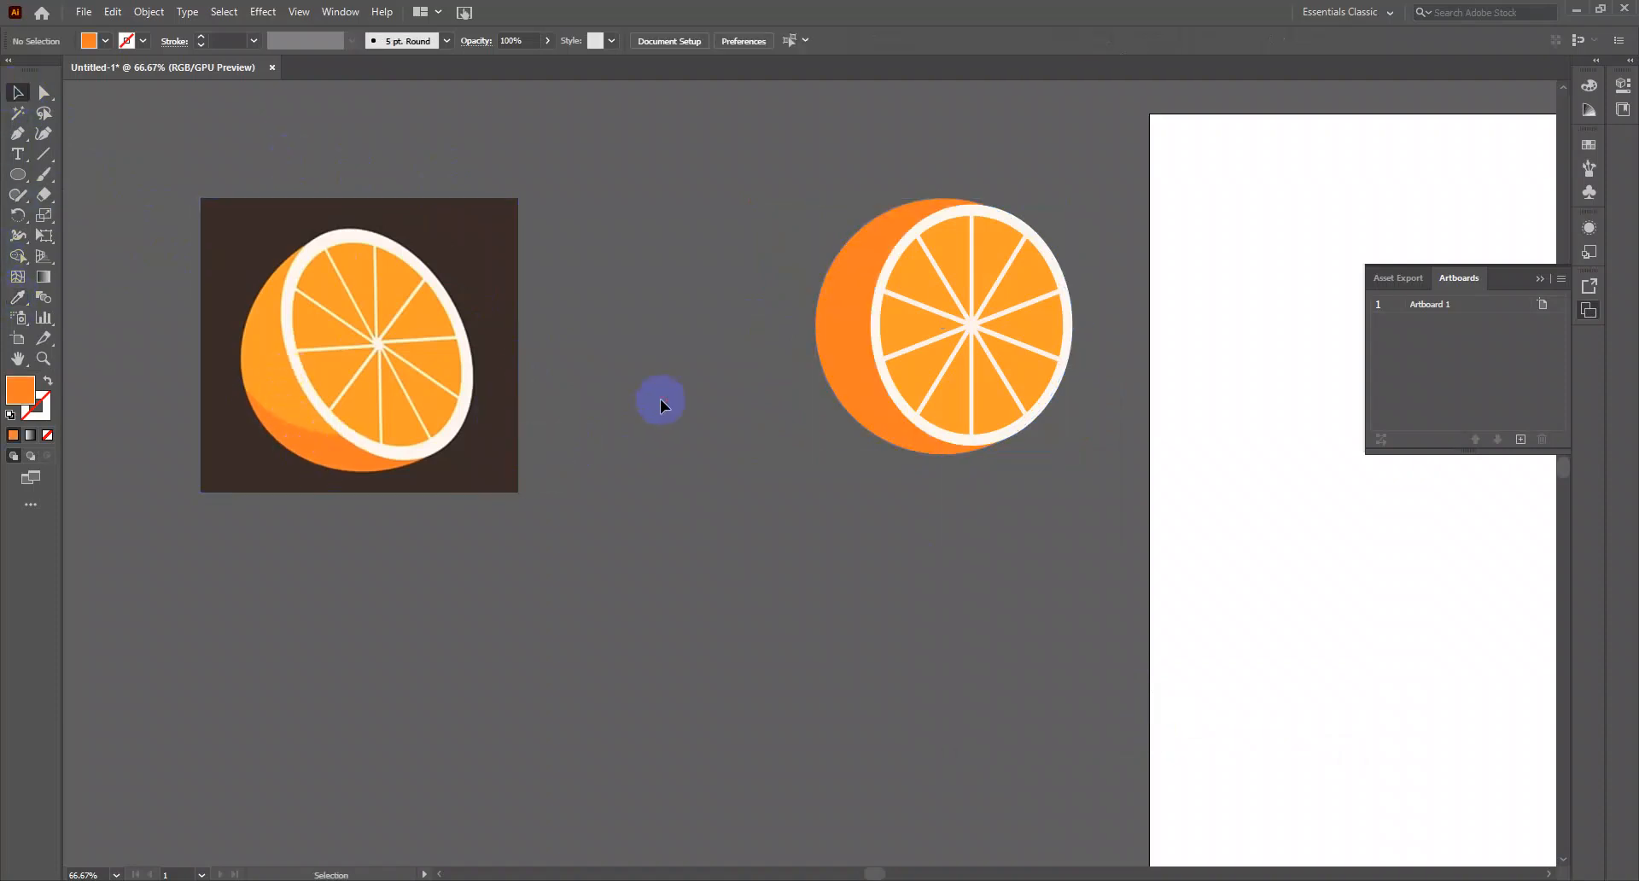
Scale the dark orange circle down slightly so its right side stays hidden behind the slice's rim, and deselect it
click(866, 418)
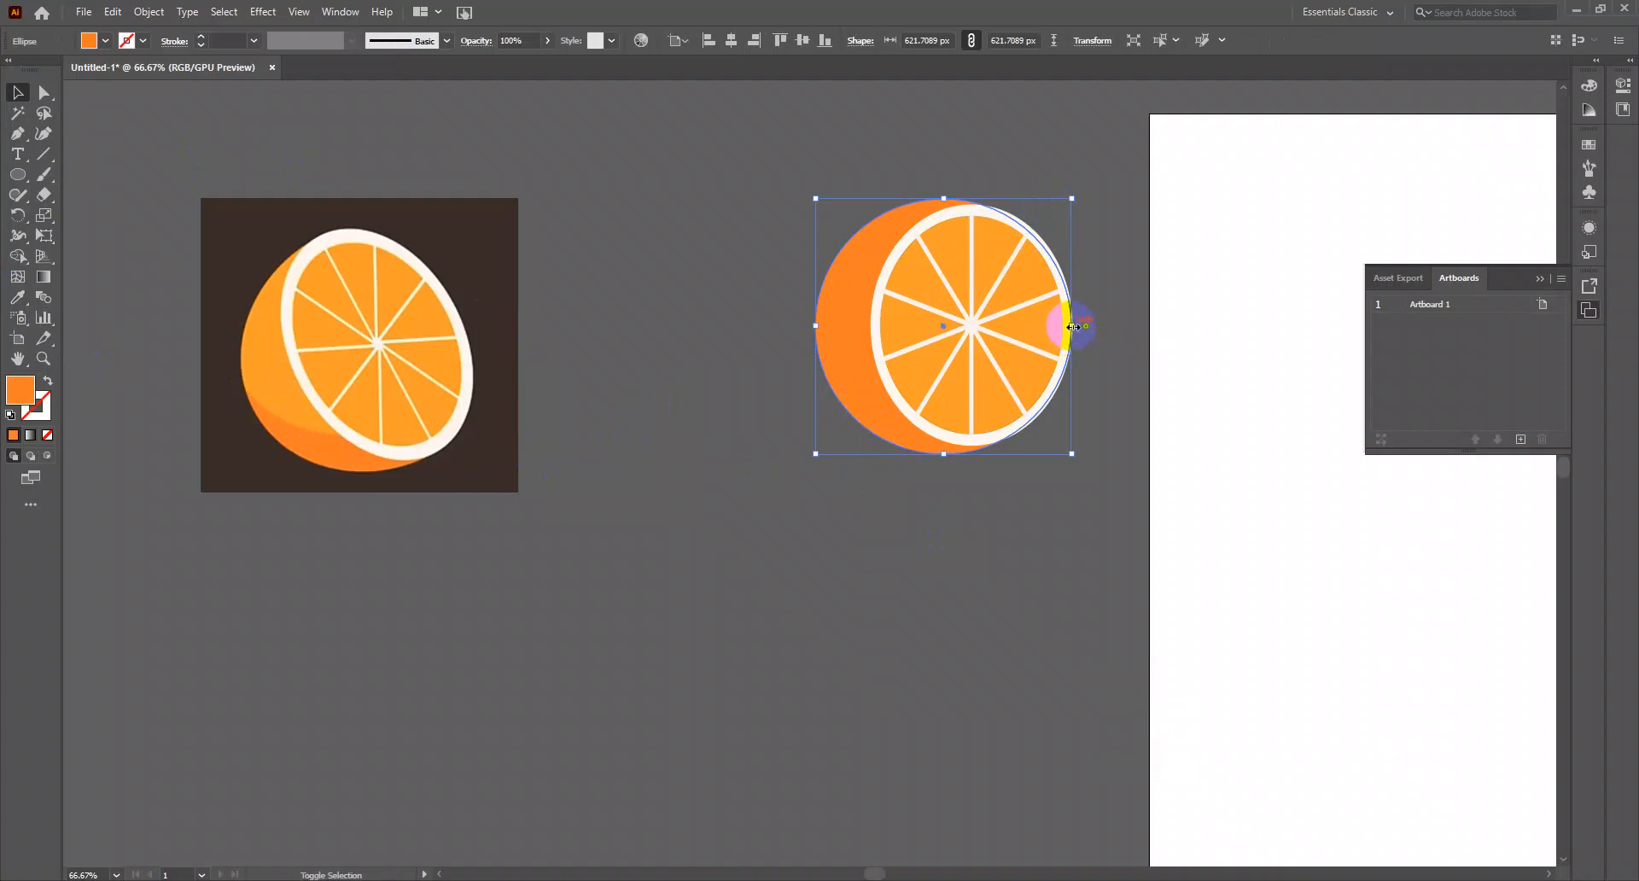
drag(1073, 326, 1055, 329)
click(1130, 246)
drag(1127, 247, 1085, 247)
click(797, 355)
drag(1010, 327, 1072, 309)
click(1083, 311)
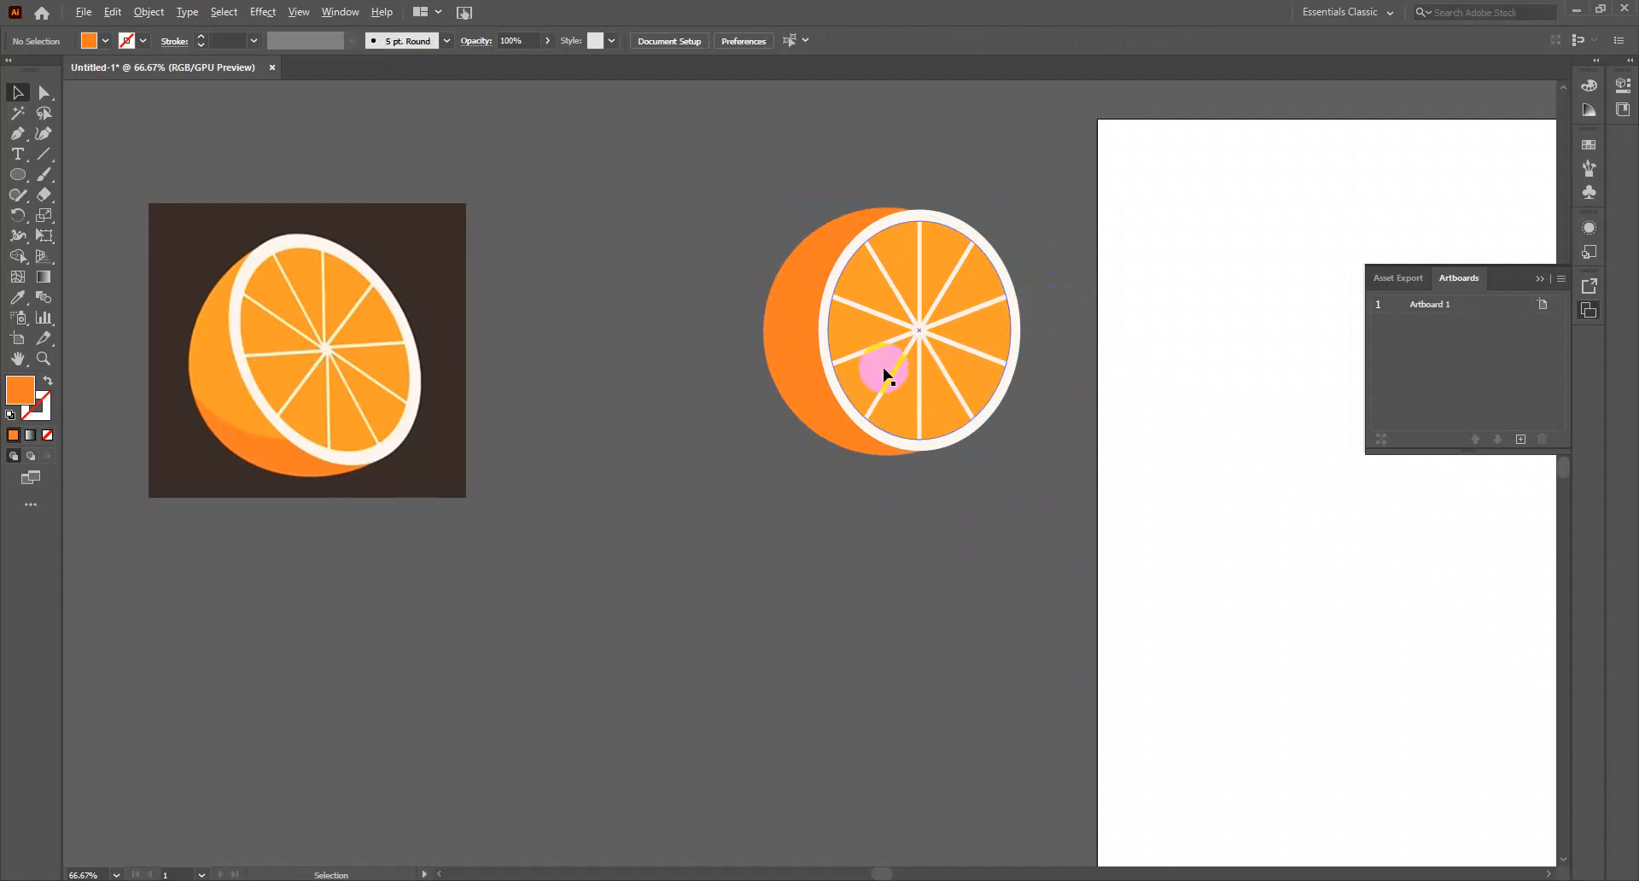
Align the vertical centres of the dark orange circle and the slice group, and deselect them
scroll(883, 369, up, 2)
drag(964, 353, 834, 401)
click(577, 394)
drag(775, 338, 747, 380)
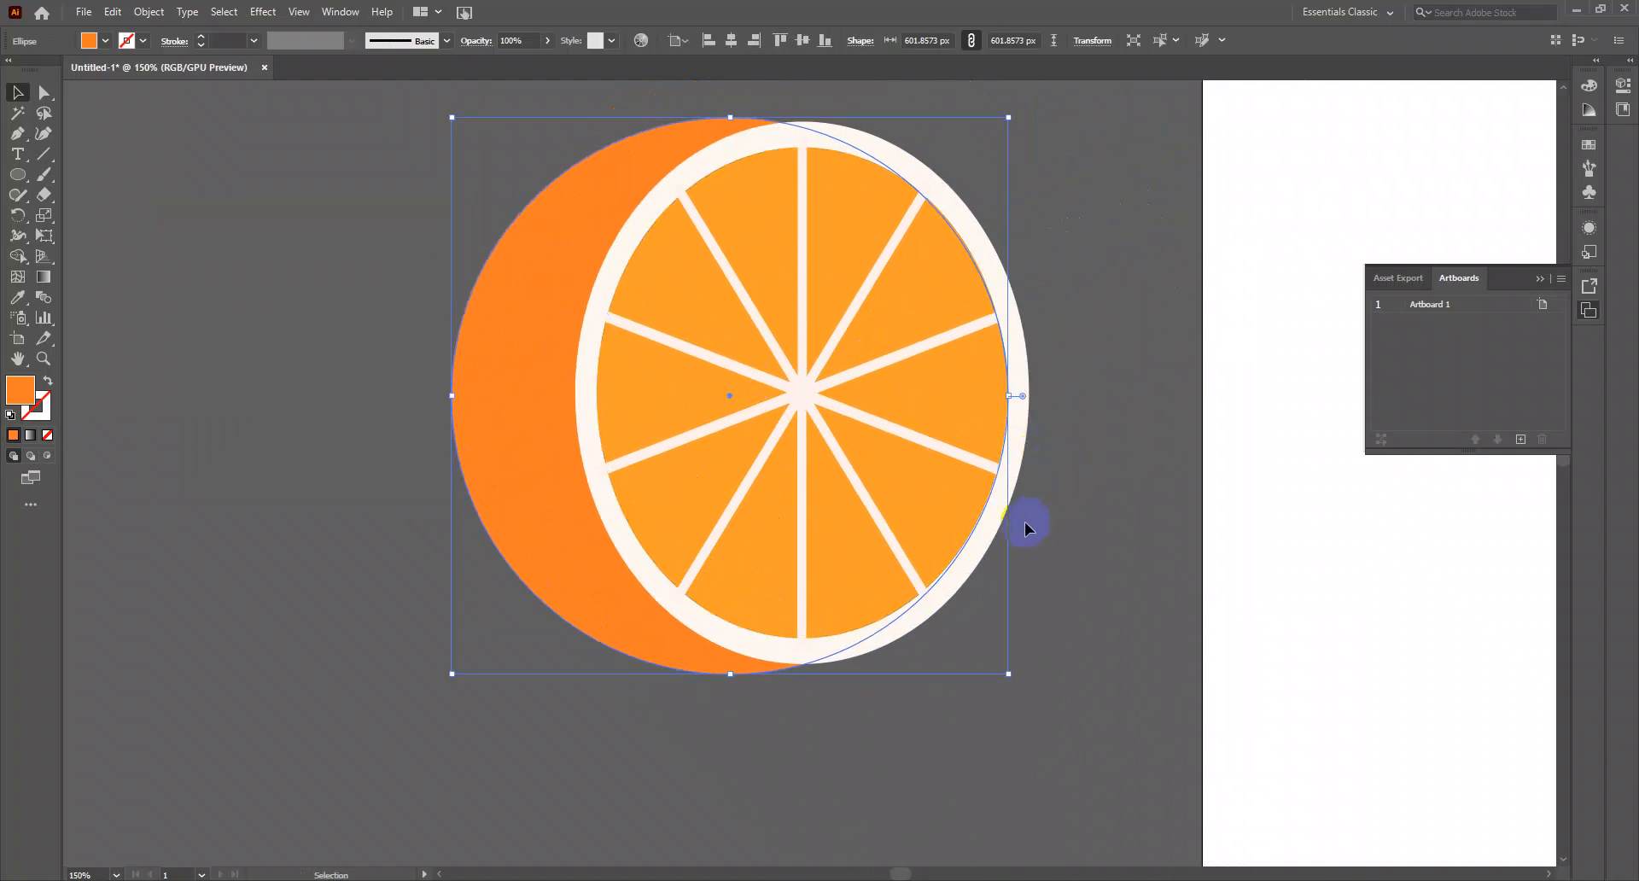
shift+click(1023, 384)
click(802, 40)
click(1123, 211)
Stretch the dark orange circle's right side out to the slice's outer edge, about 624 px wide, and deselect it
click(534, 367)
drag(1008, 396, 1029, 395)
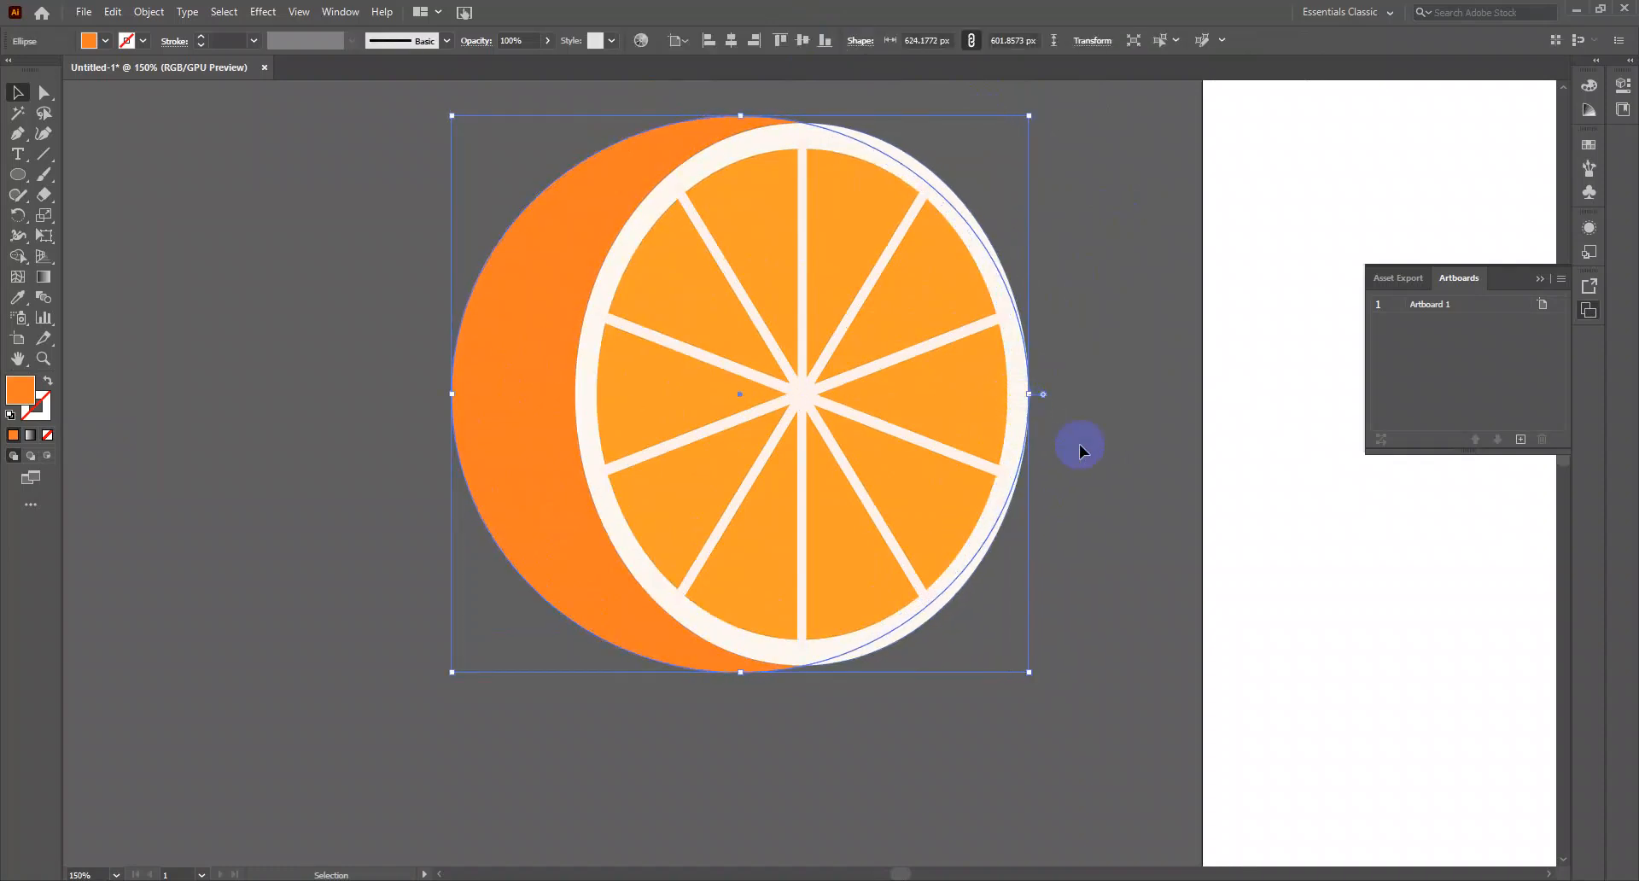
click(1147, 433)
scroll(1099, 454, down, 3)
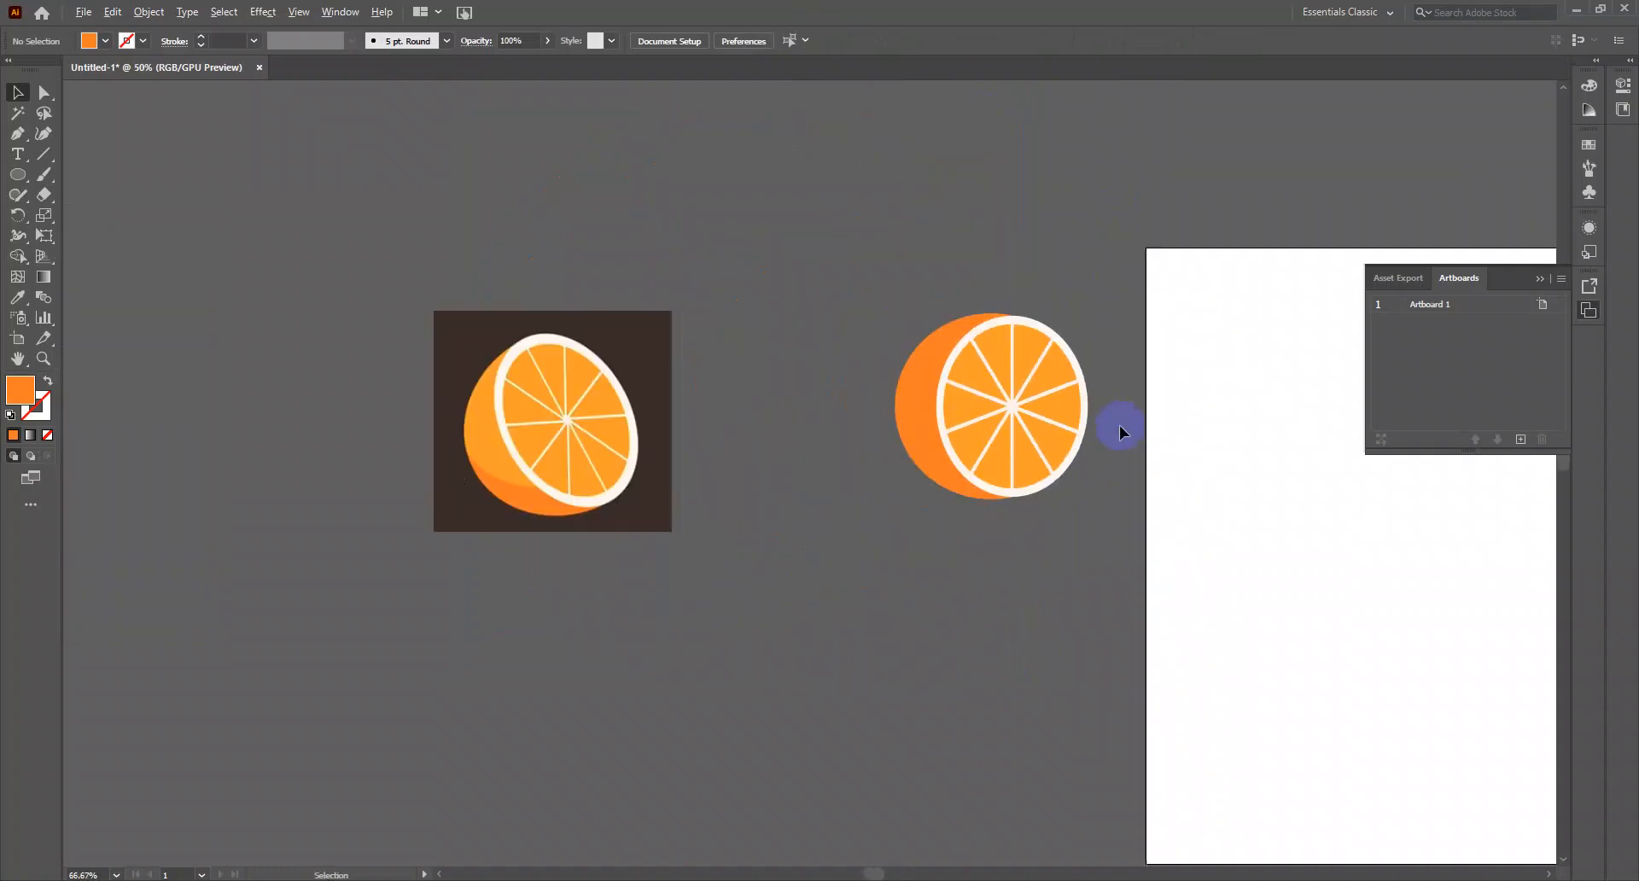
scroll(1101, 423, up, 1)
click(1016, 416)
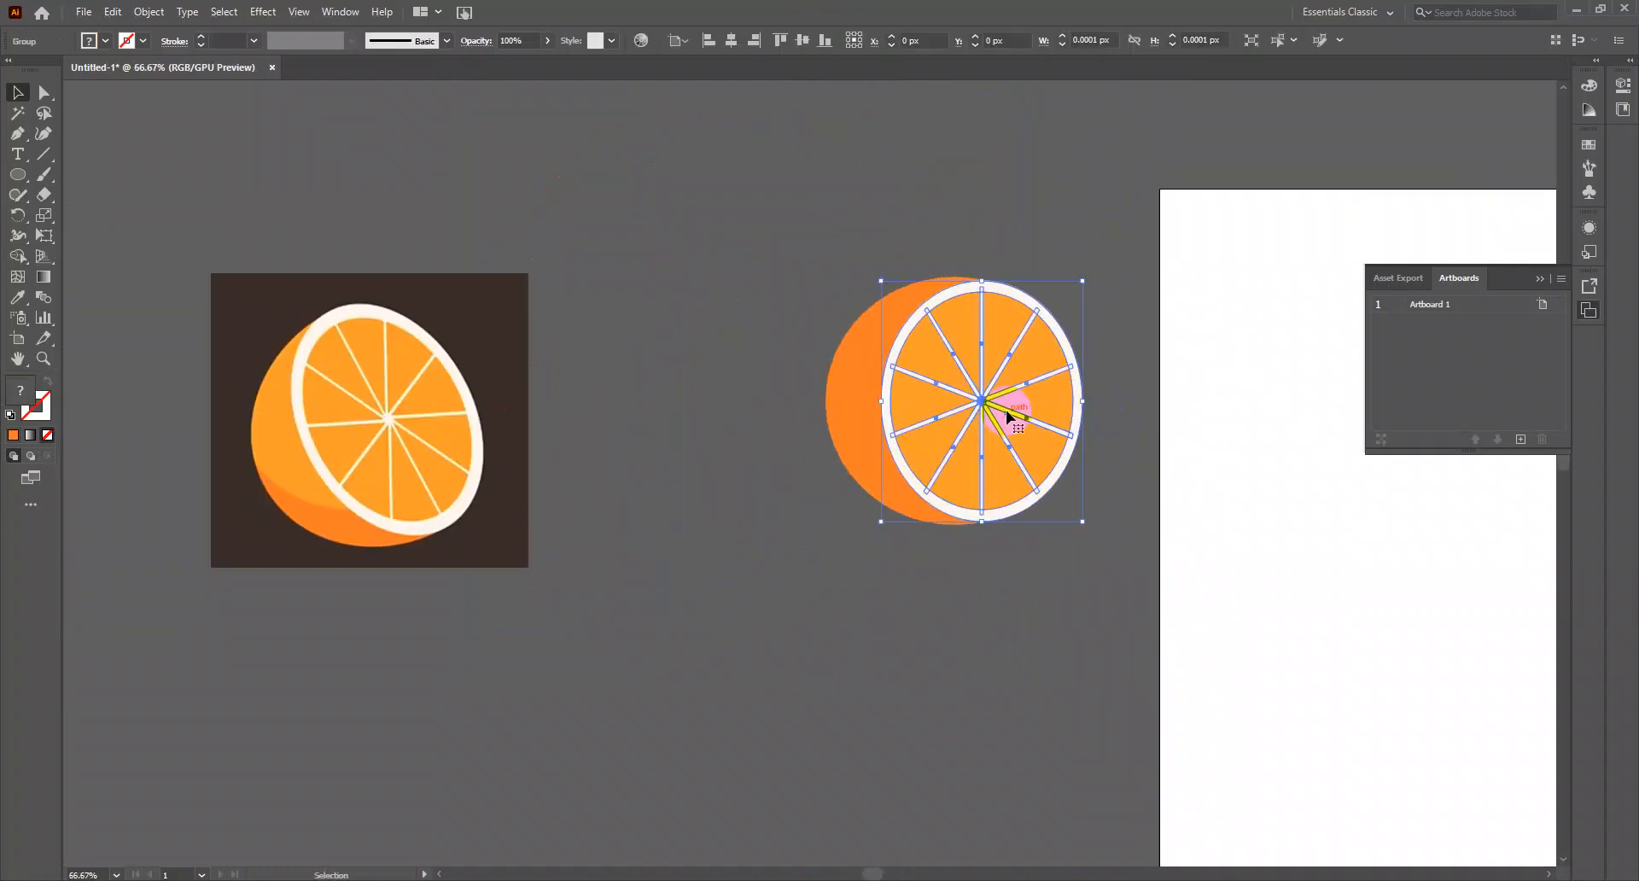
drag(860, 439, 934, 412)
click(1098, 346)
drag(1098, 346, 1046, 290)
click(832, 402)
drag(832, 387, 488, 352)
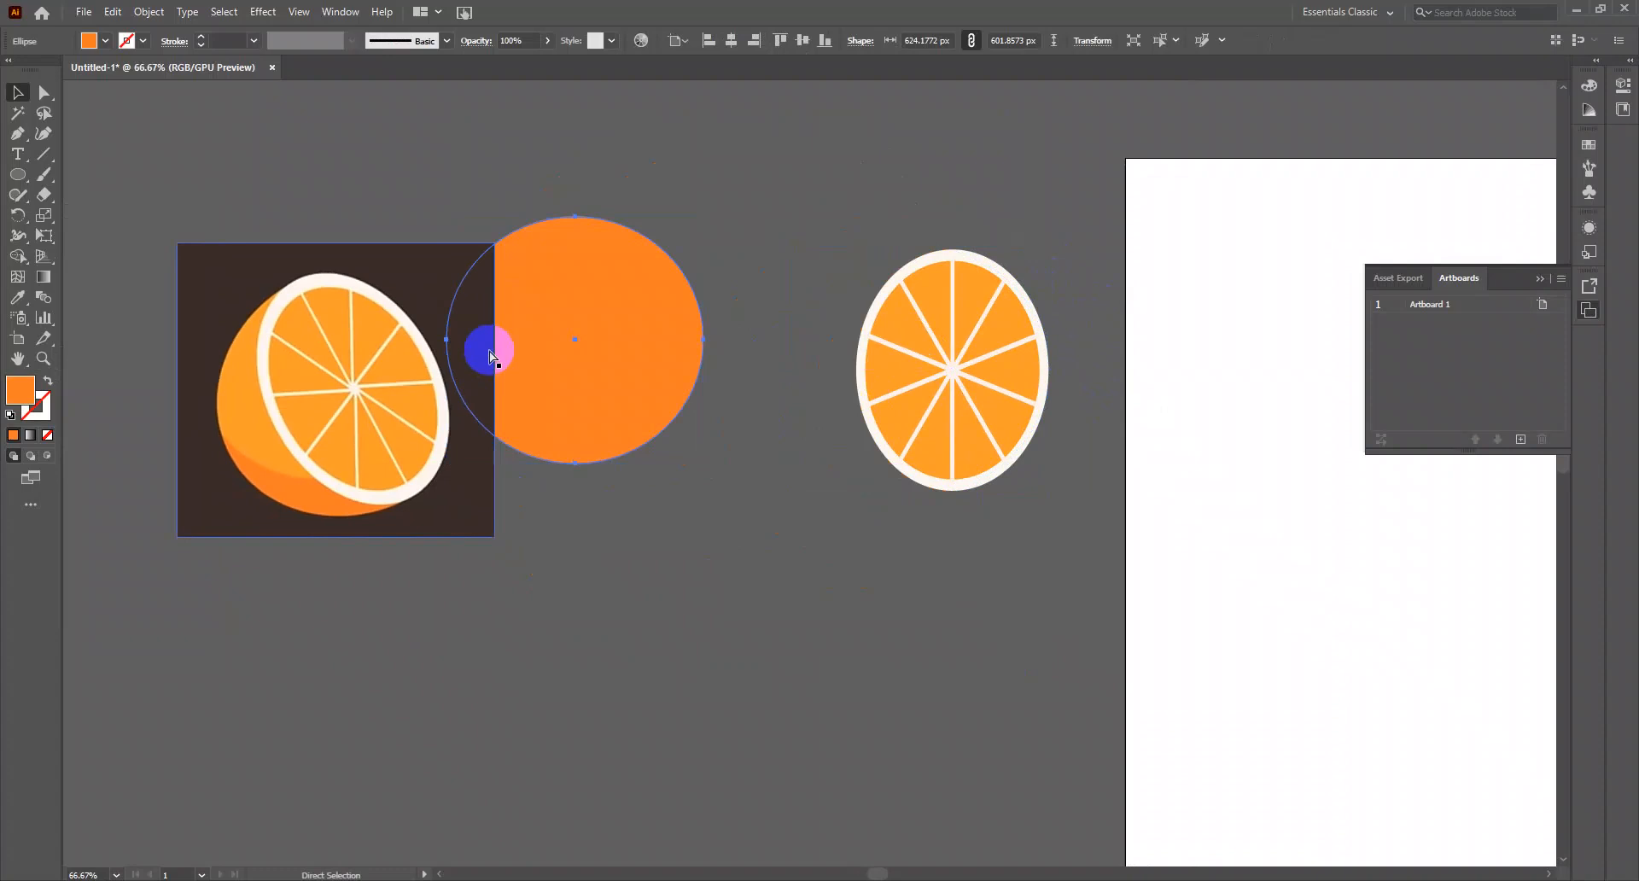
key(ctrl+z)
Duplicate the dark orange body circle, offsetting the copy up and to the left of the original
click(821, 391)
drag(824, 392, 795, 353)
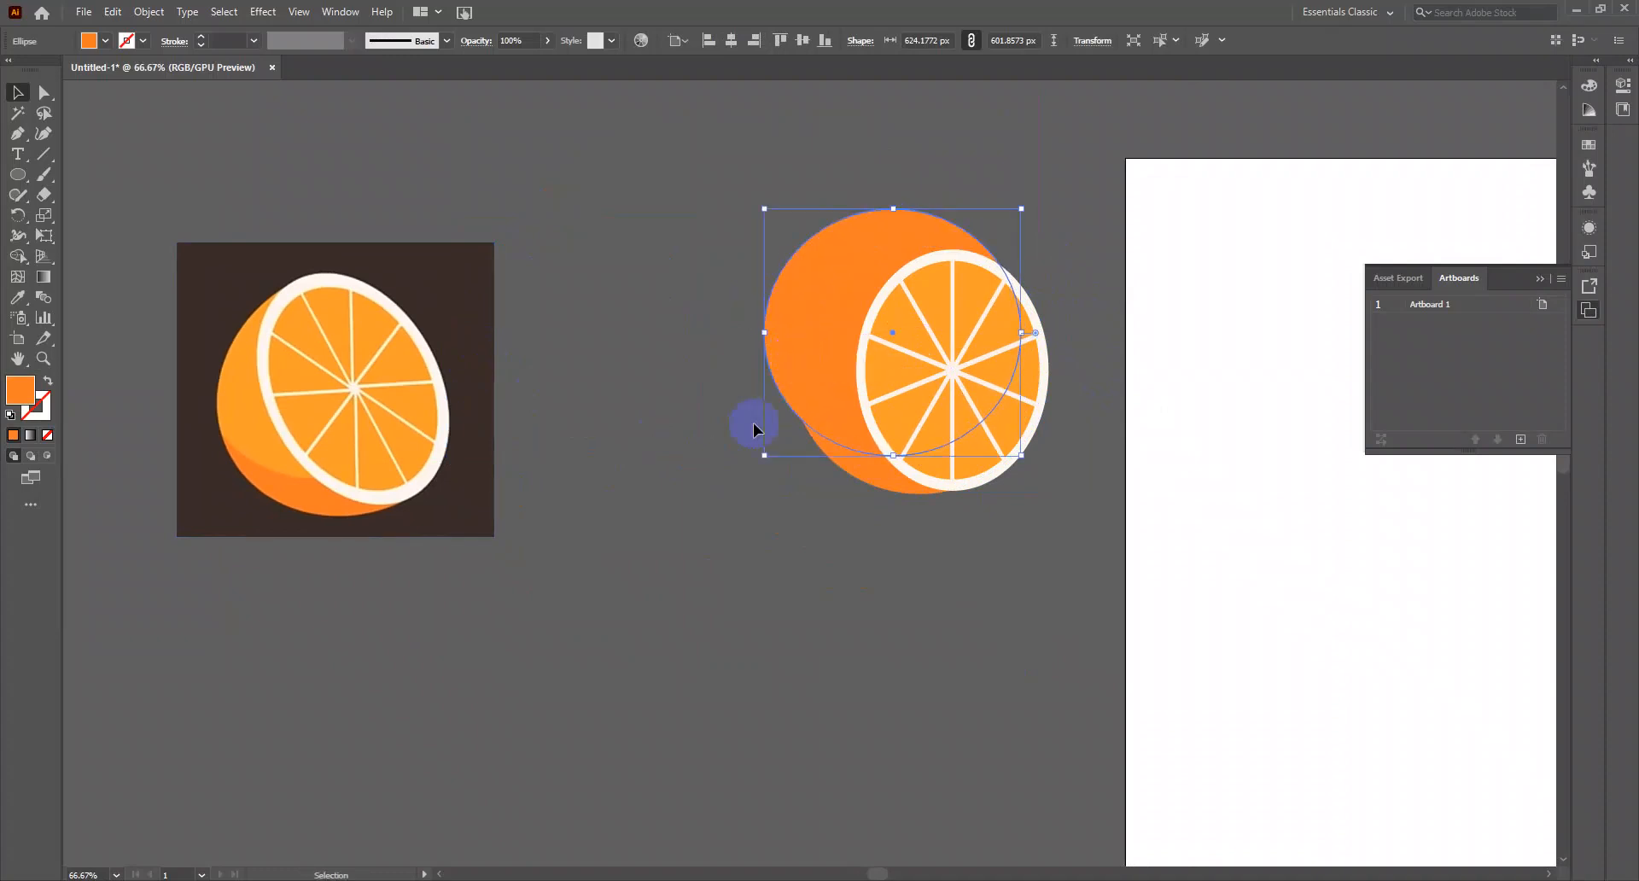
click(671, 317)
Select both body circles and remove the copy's area outside the original with Shape Builder, and deselect them
drag(807, 475, 807, 477)
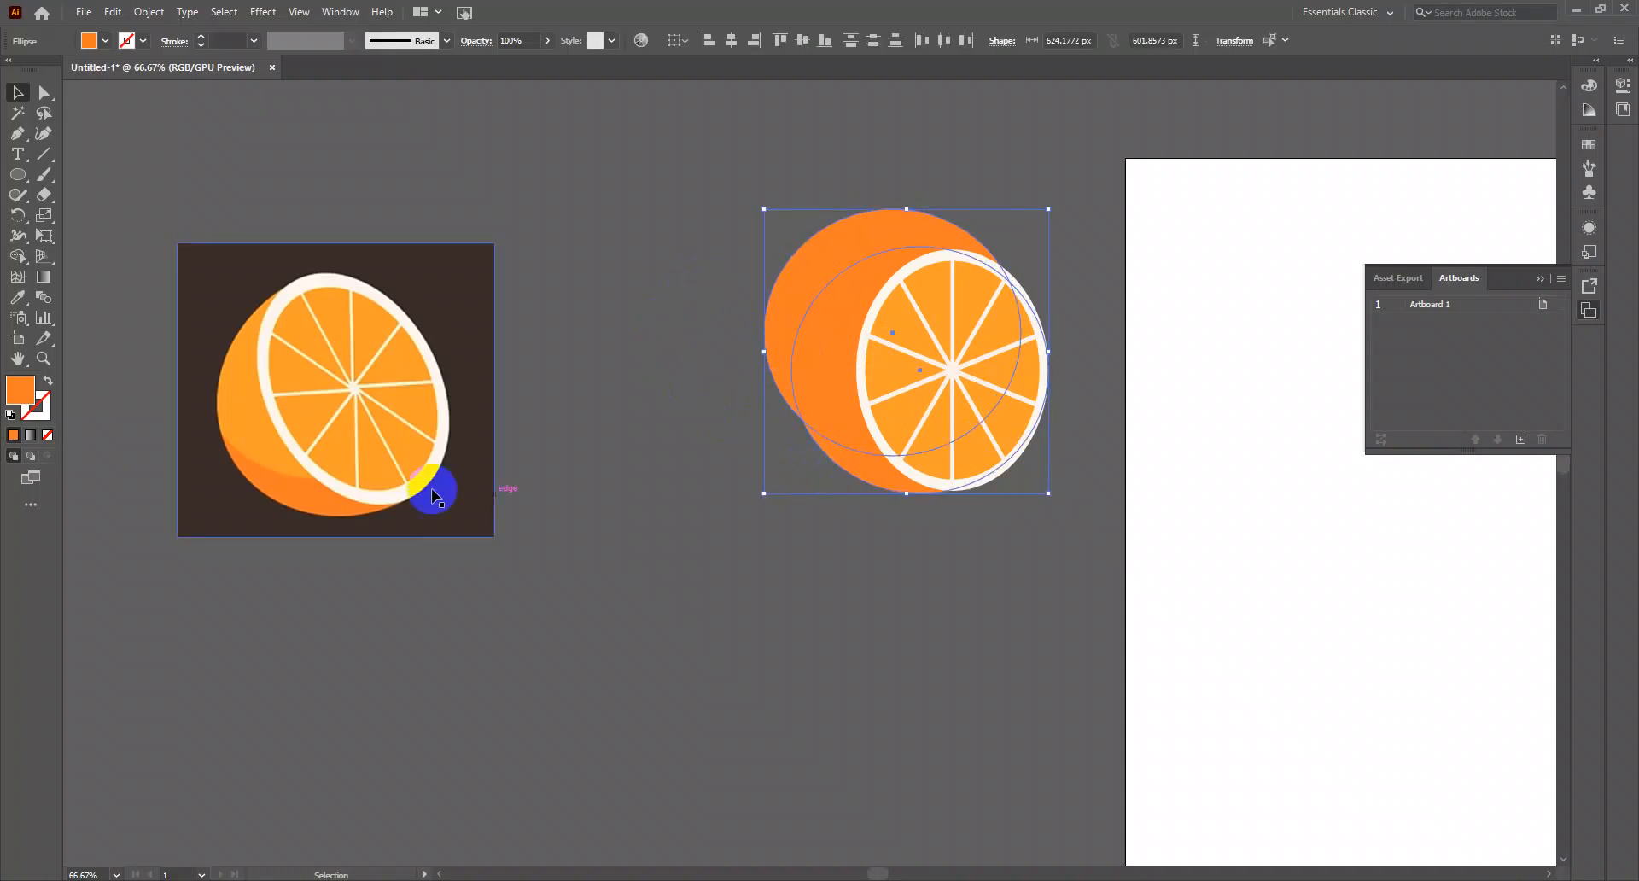
click(19, 257)
drag(755, 303, 838, 250)
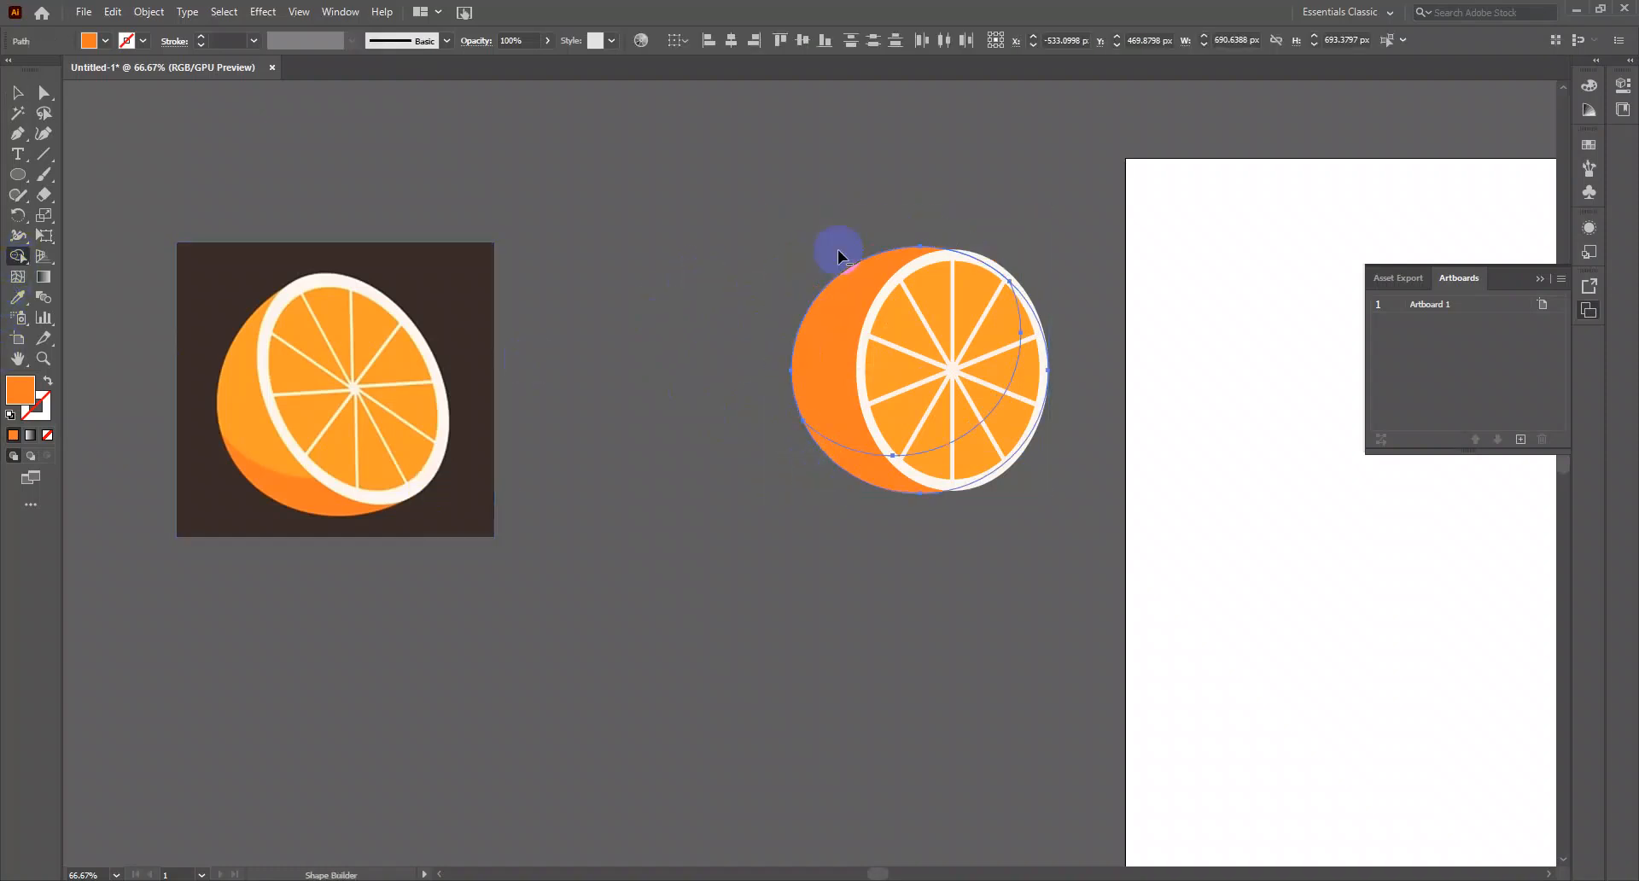
click(17, 92)
click(143, 150)
Fill the overlapping upper body shape with the lighter orange sampled from the reference fruit's peel, and deselect it
click(819, 351)
click(19, 301)
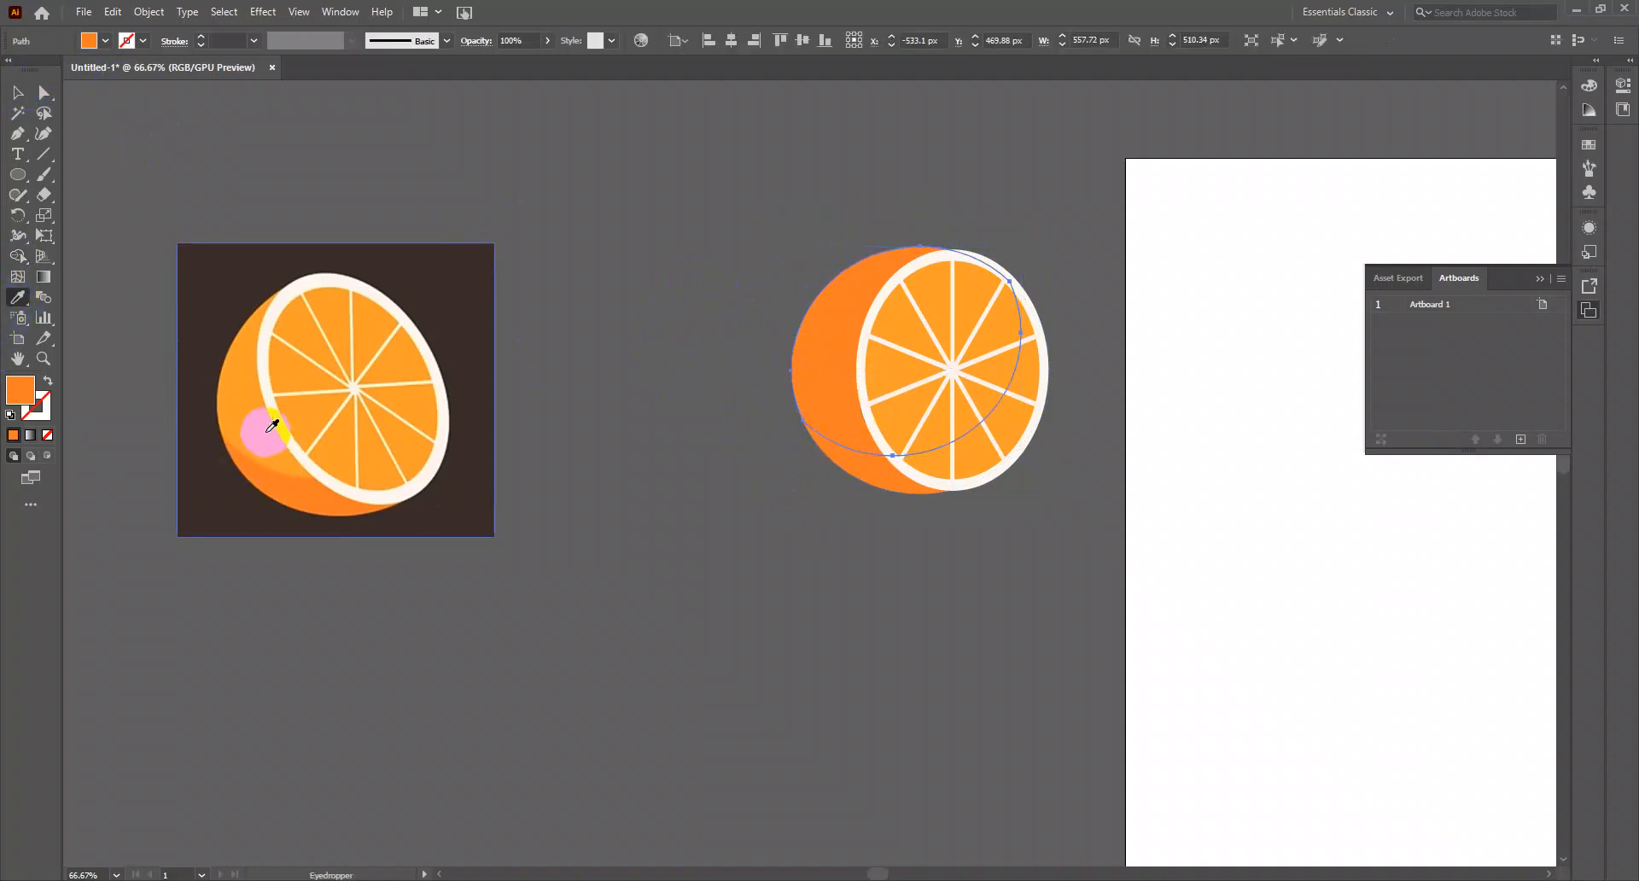
click(247, 429)
click(15, 93)
click(357, 177)
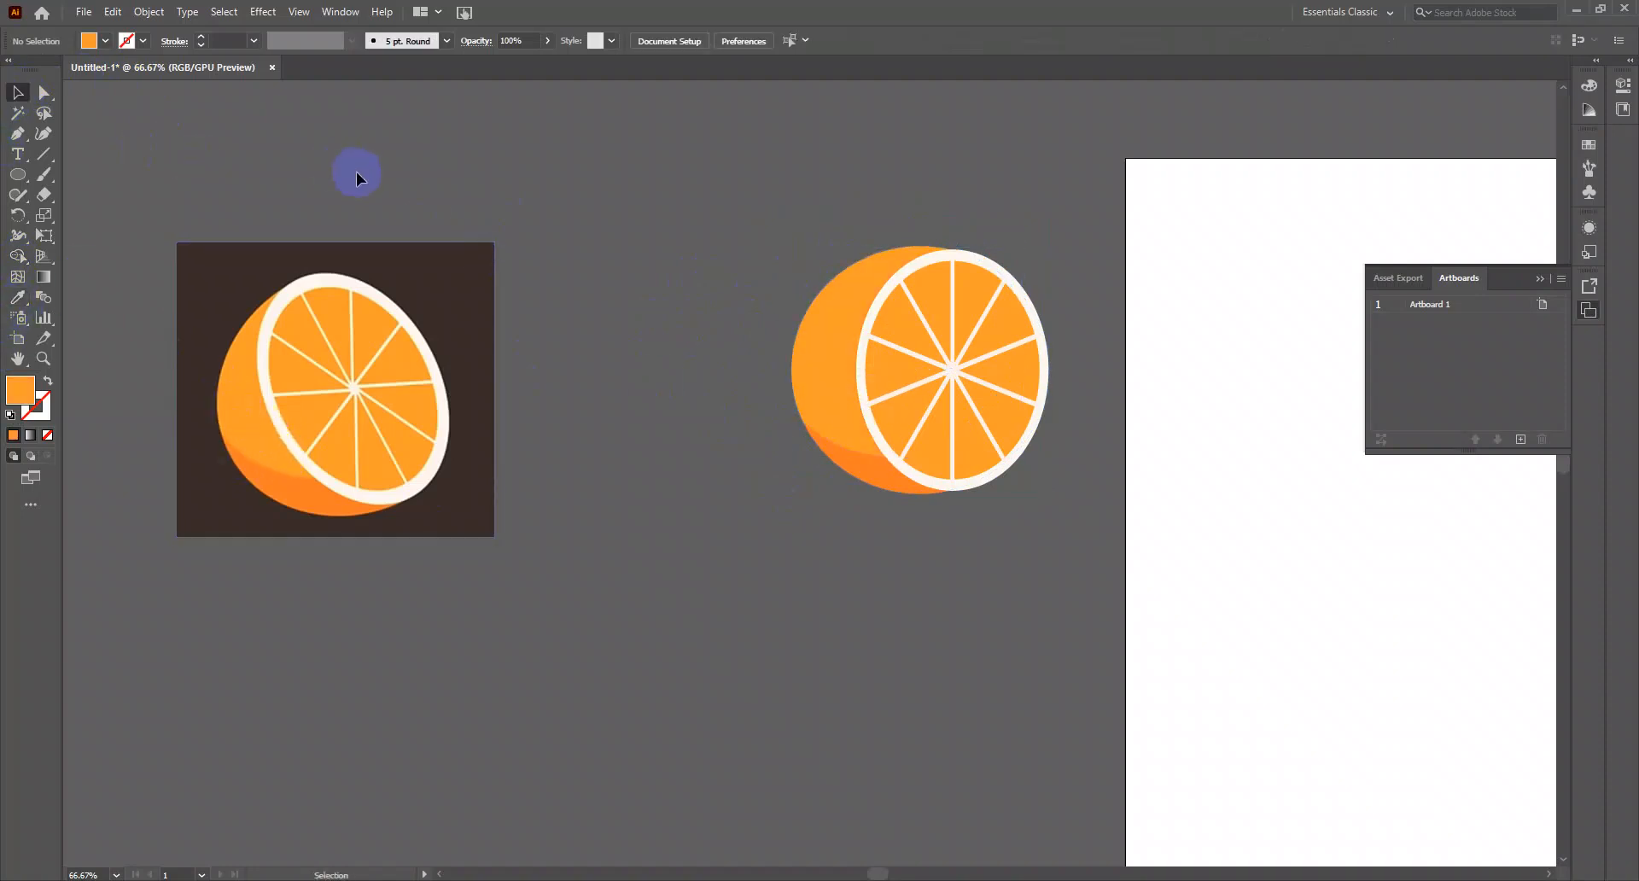
Rotate the whole fruit counterclockwise and move it closer to the reference image, and deselect it
click(898, 367)
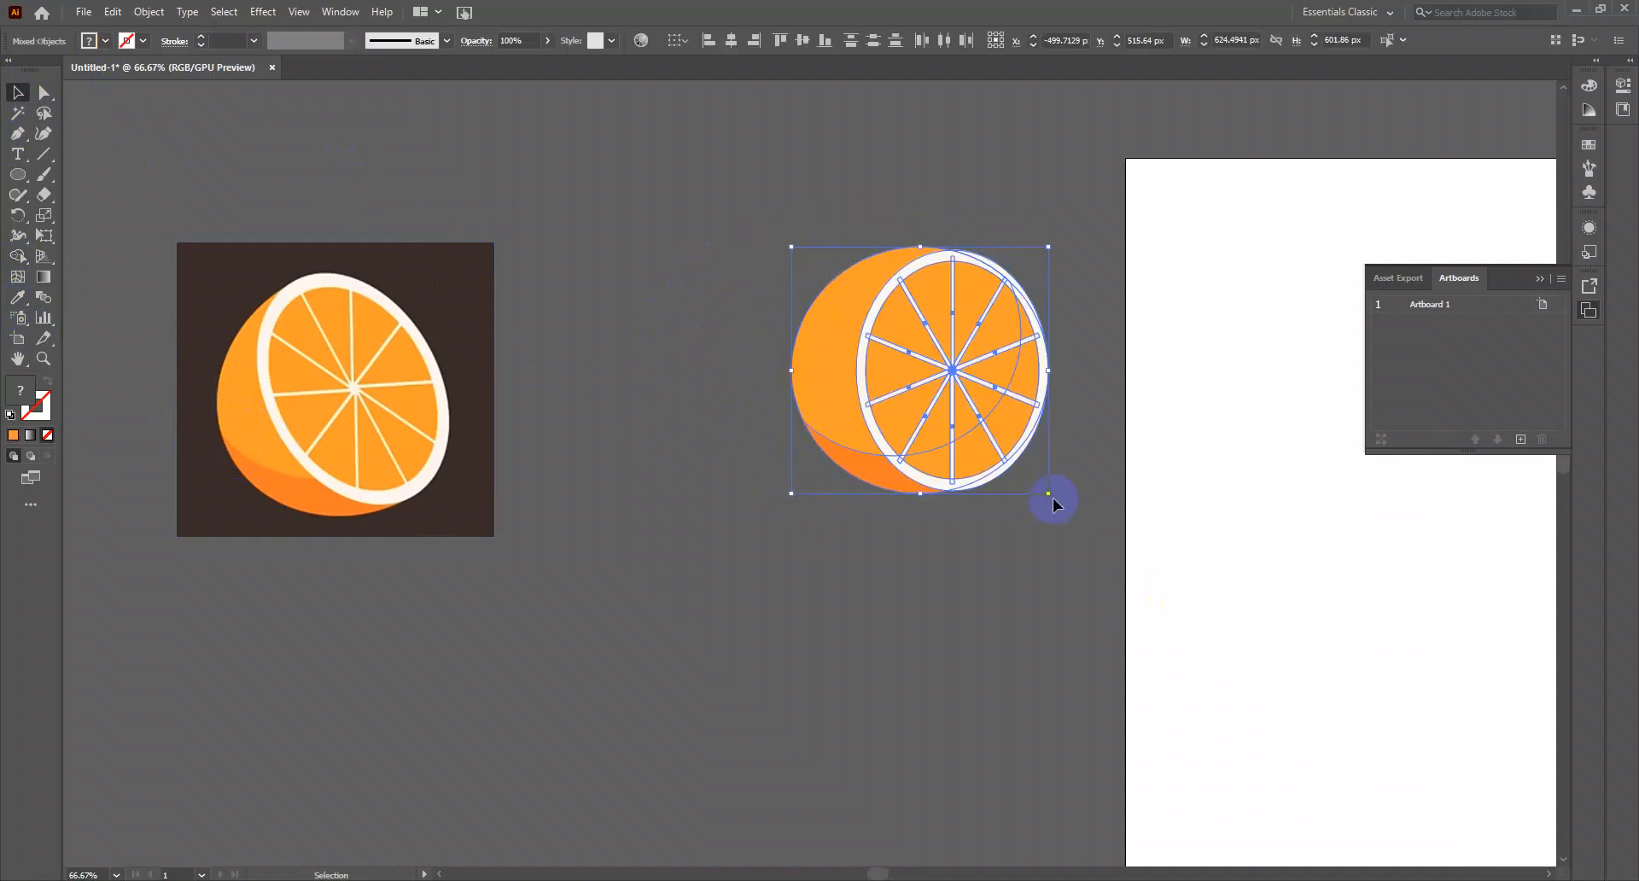
click(1053, 502)
drag(876, 465, 873, 547)
drag(1049, 502, 1054, 432)
click(1116, 319)
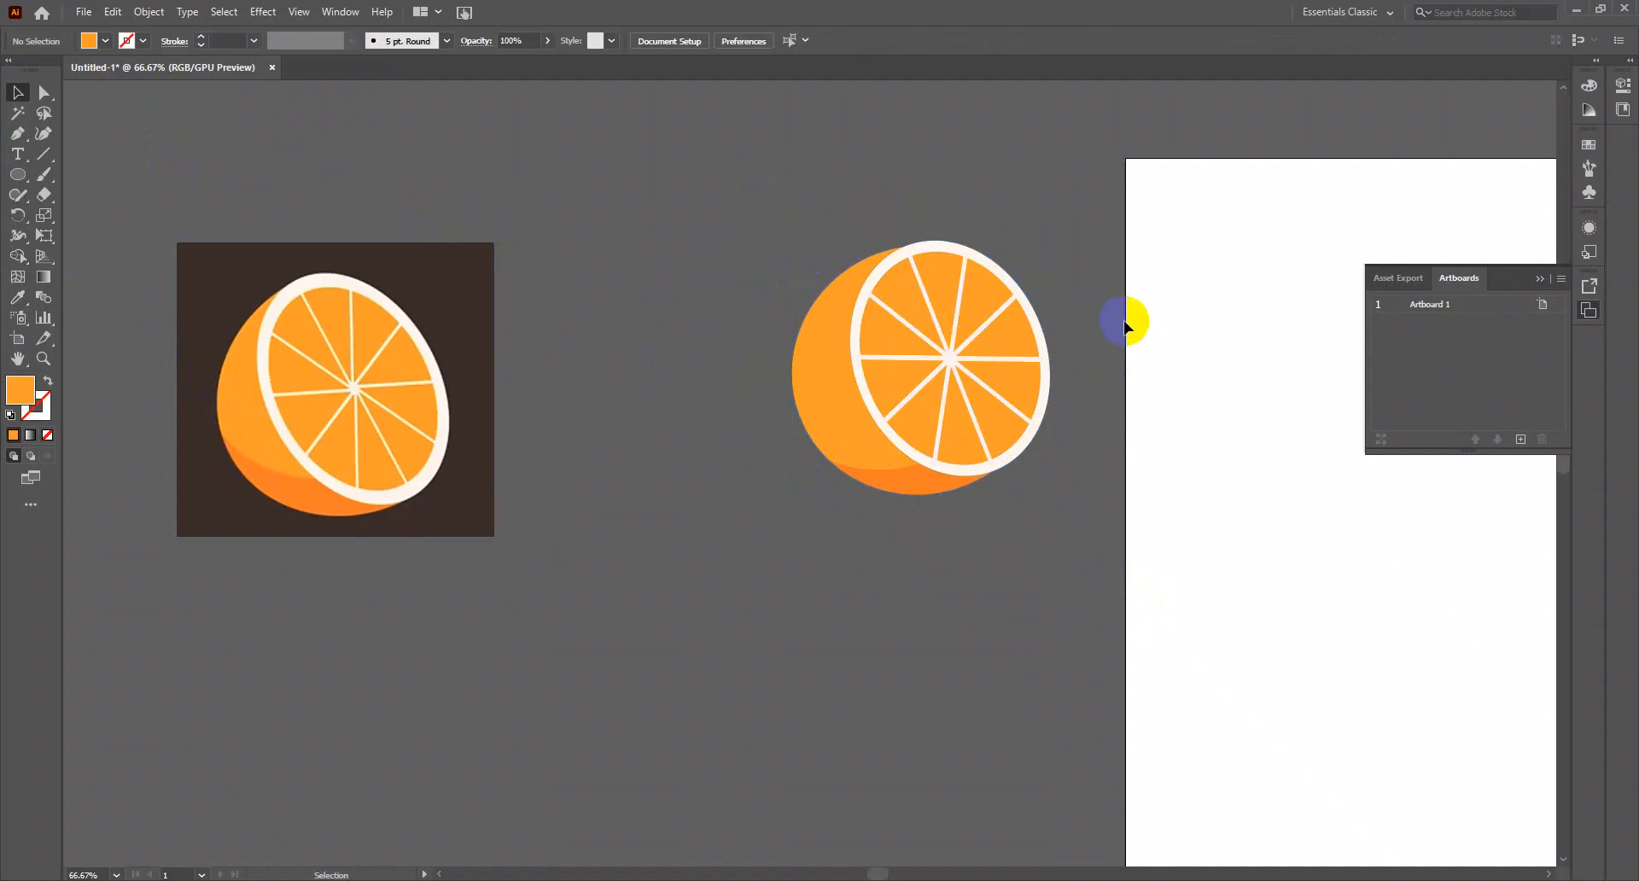
click(969, 384)
drag(970, 384, 790, 370)
click(1036, 462)
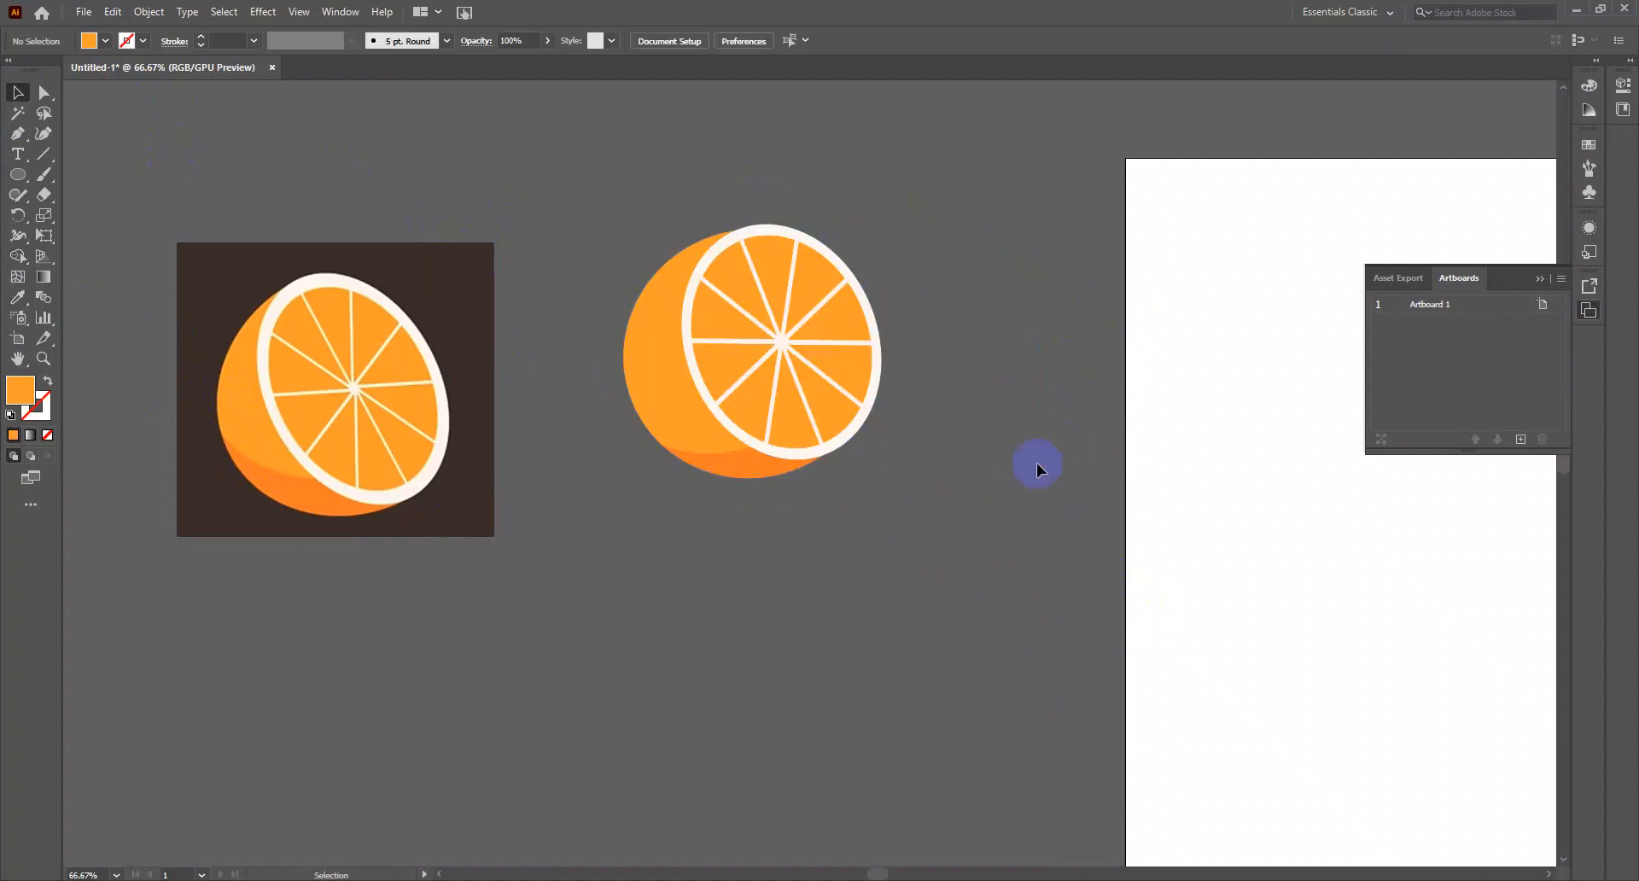
Shrink the two body shapes slightly to about 621 by 600 px so their upper edge tucks behind the slice's rim
key(ctrl+plus)
click(834, 458)
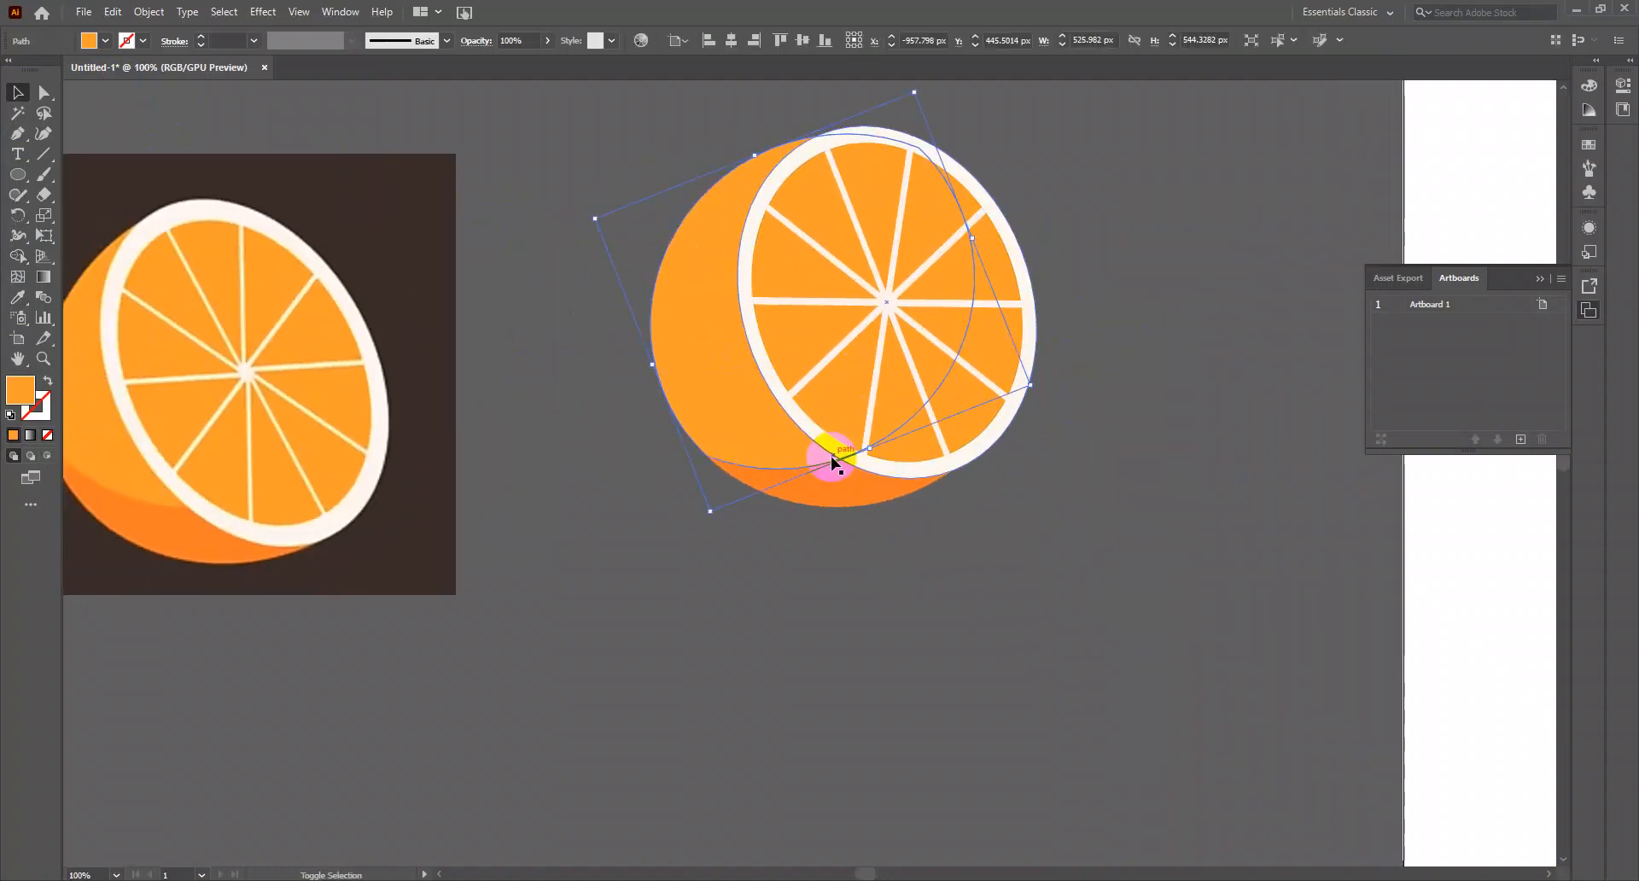
shift+click(1020, 243)
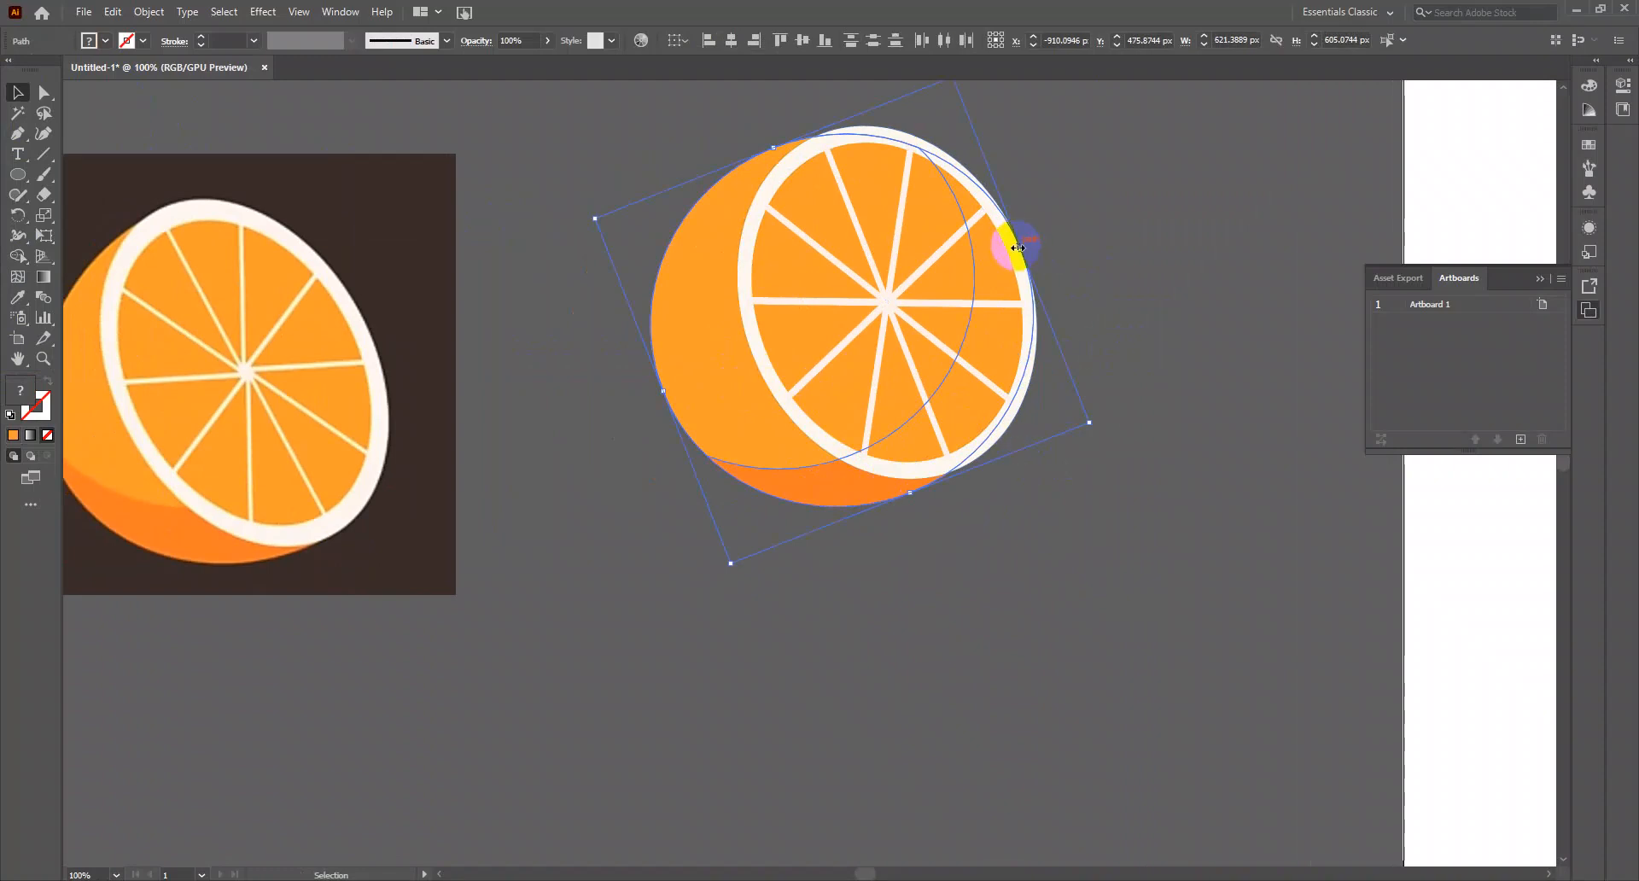
drag(771, 149, 773, 153)
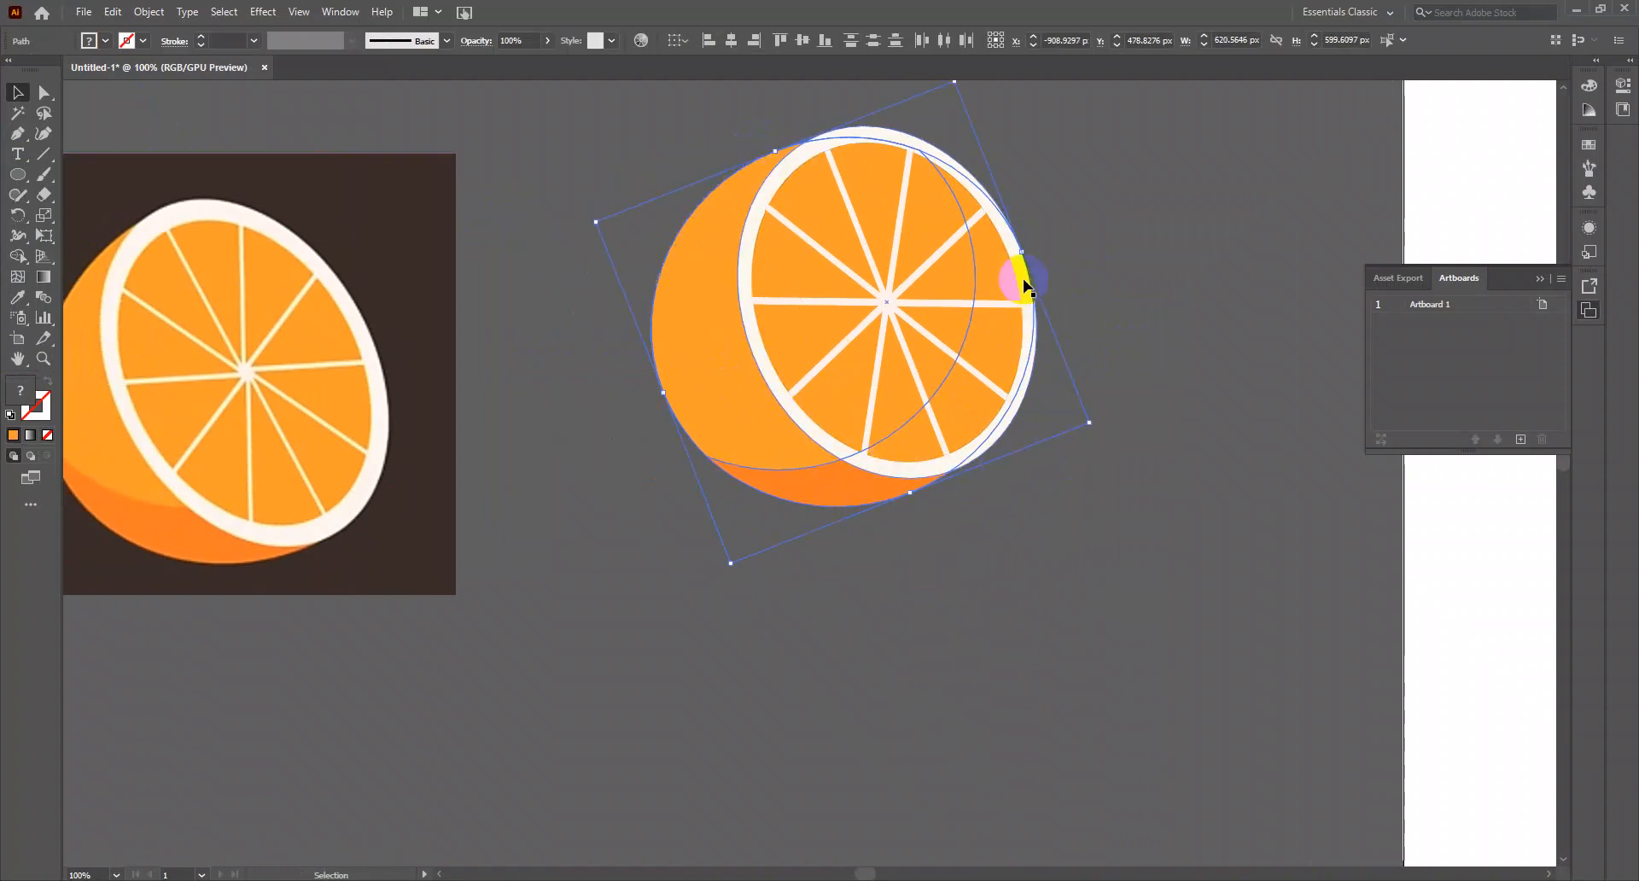
click(1050, 522)
scroll(1051, 489, down, 1)
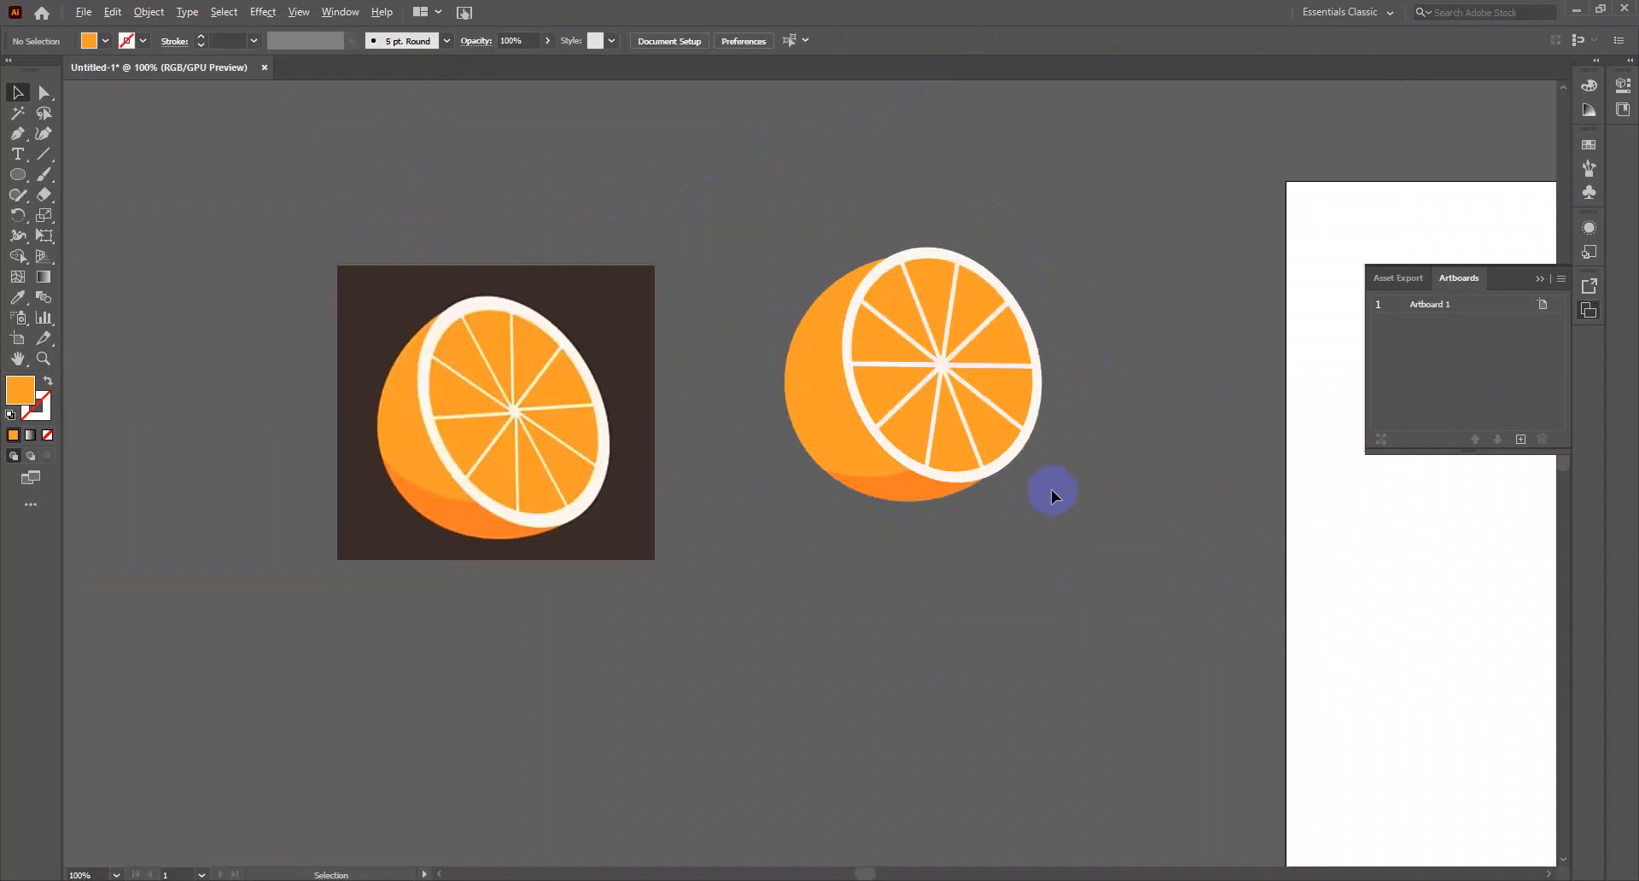
Select the whole fruit and rotate it slightly further counterclockwise, and deselect it
drag(833, 541, 834, 542)
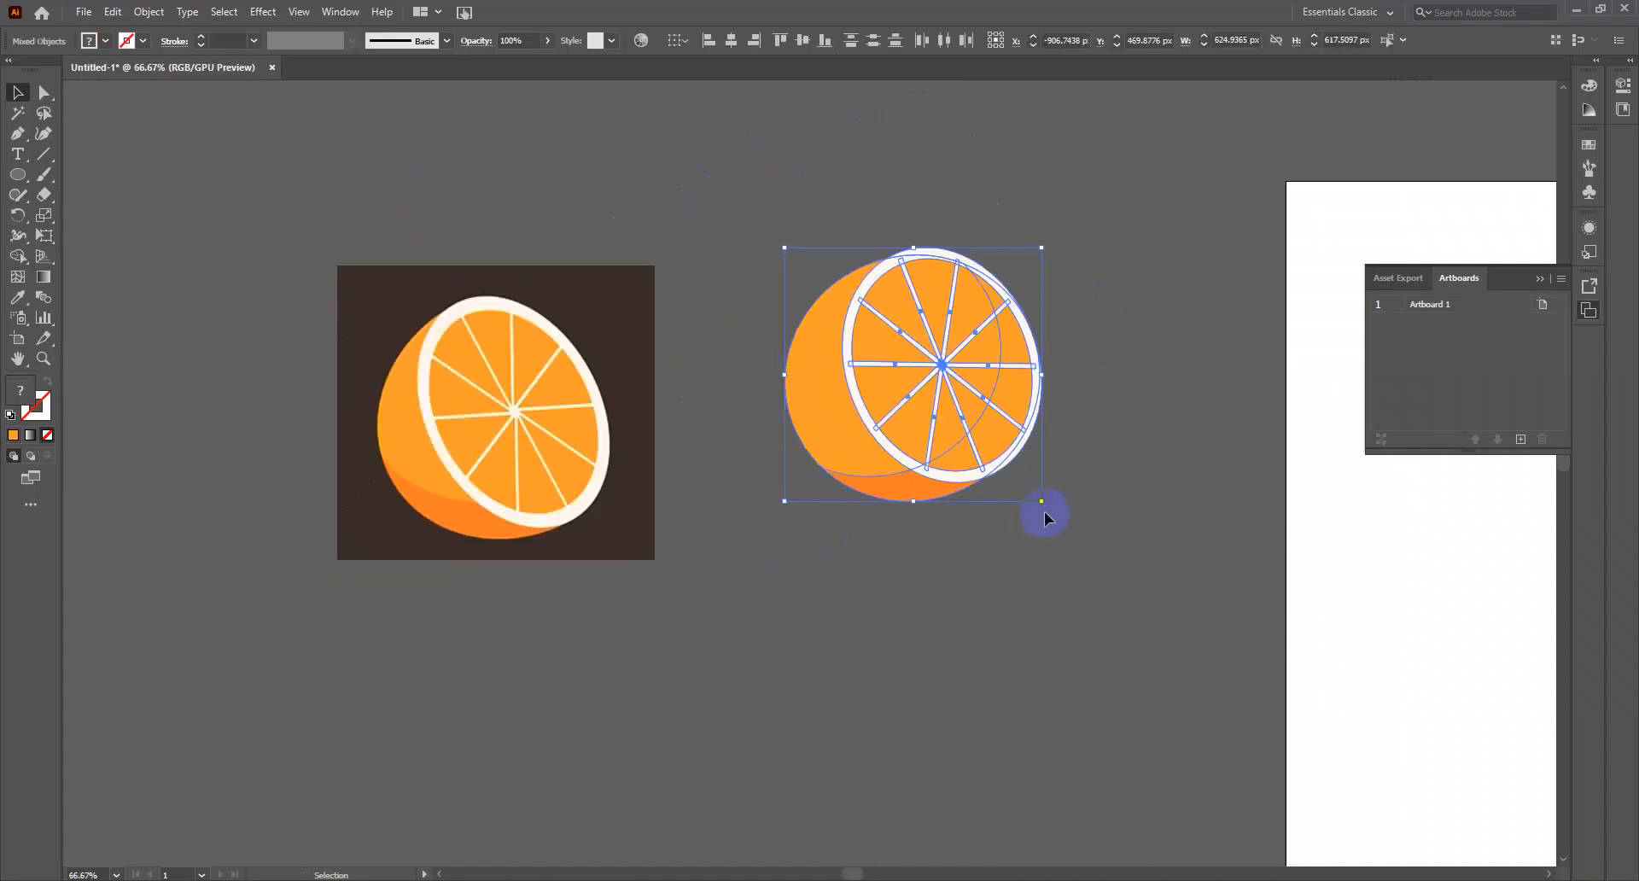
drag(1043, 507, 1057, 472)
click(1082, 382)
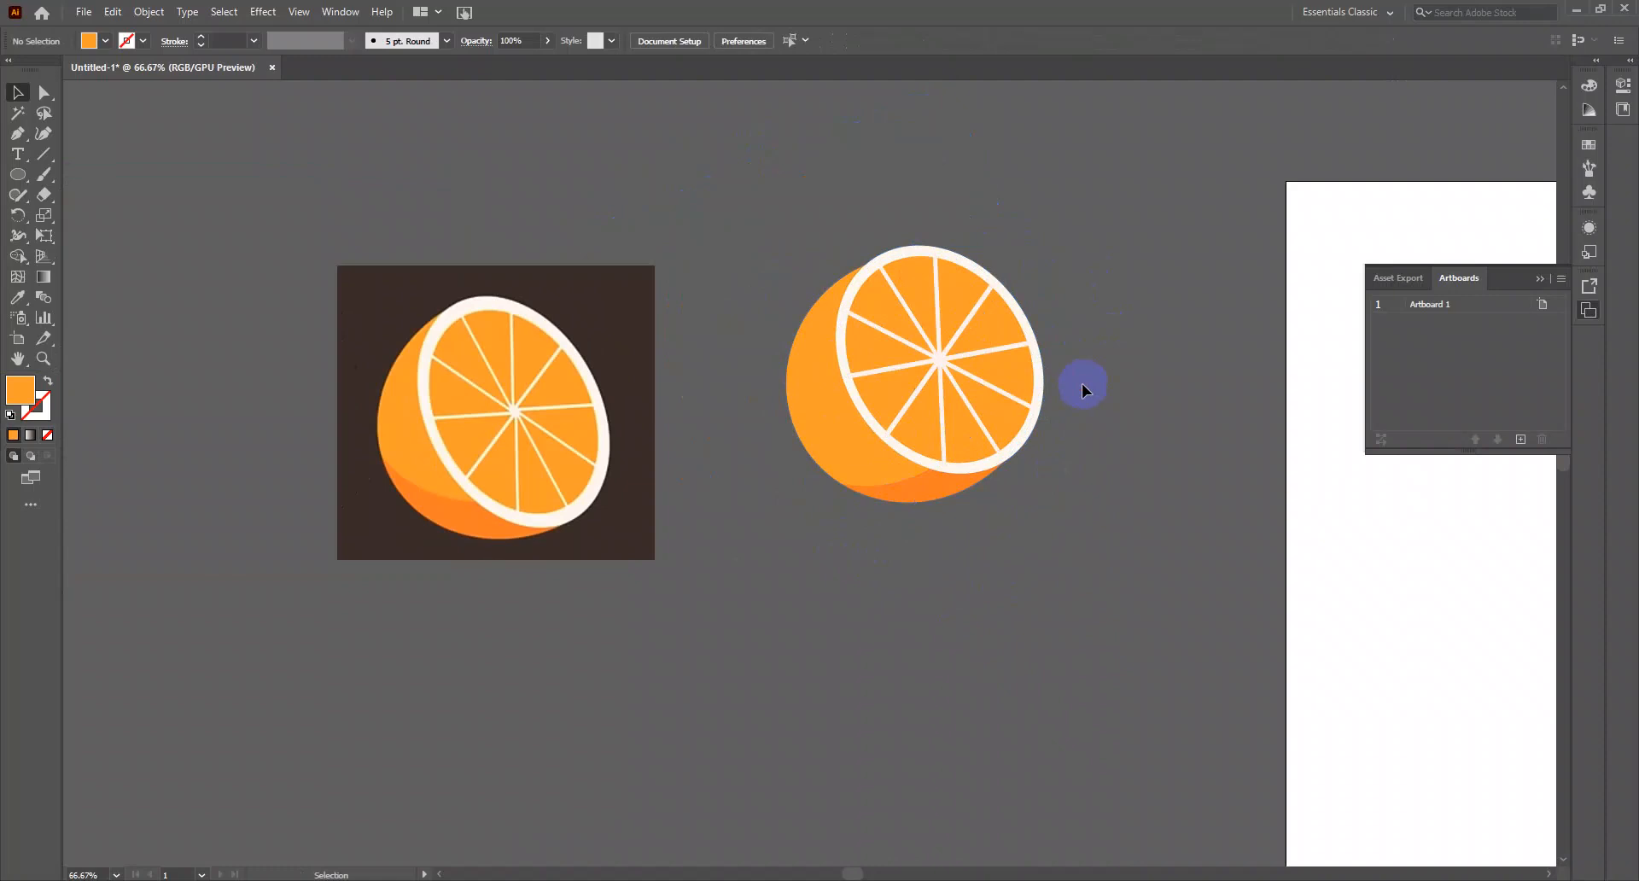
Shrink the two body shapes a little more, to about 598 by 597 px, and deselect them
click(803, 455)
drag(804, 455, 811, 448)
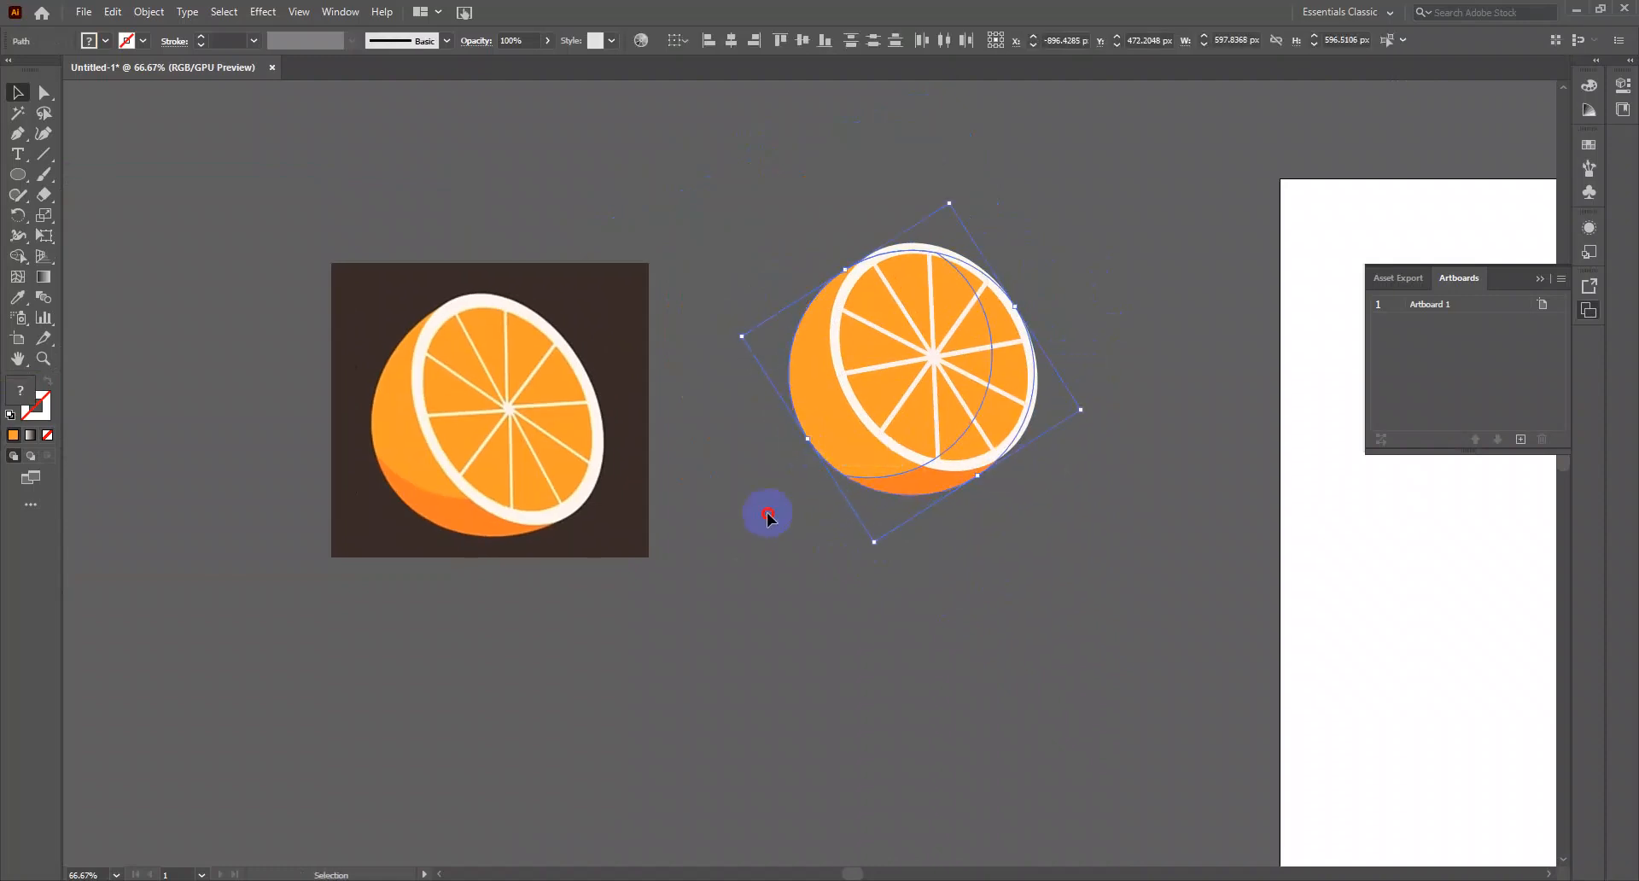
click(767, 516)
Rotate the whole fruit another step counterclockwise so the cut face tilts further upward, and deselect it
drag(1031, 493, 1002, 495)
drag(719, 271, 1031, 596)
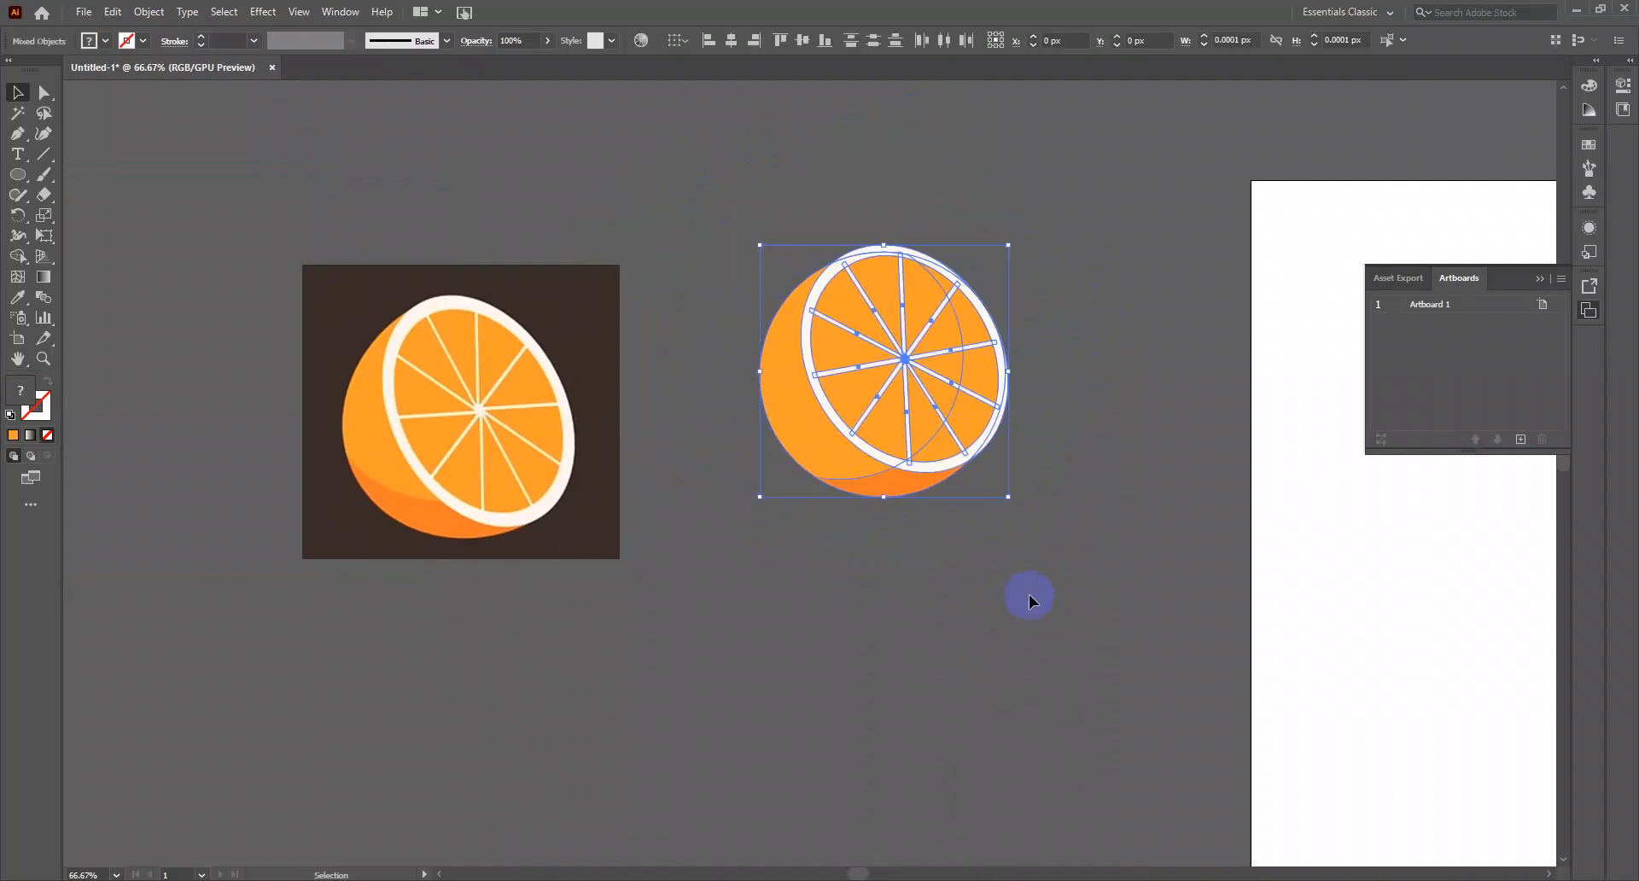
drag(1012, 505, 1087, 439)
click(1109, 454)
scroll(1101, 446, up, 1)
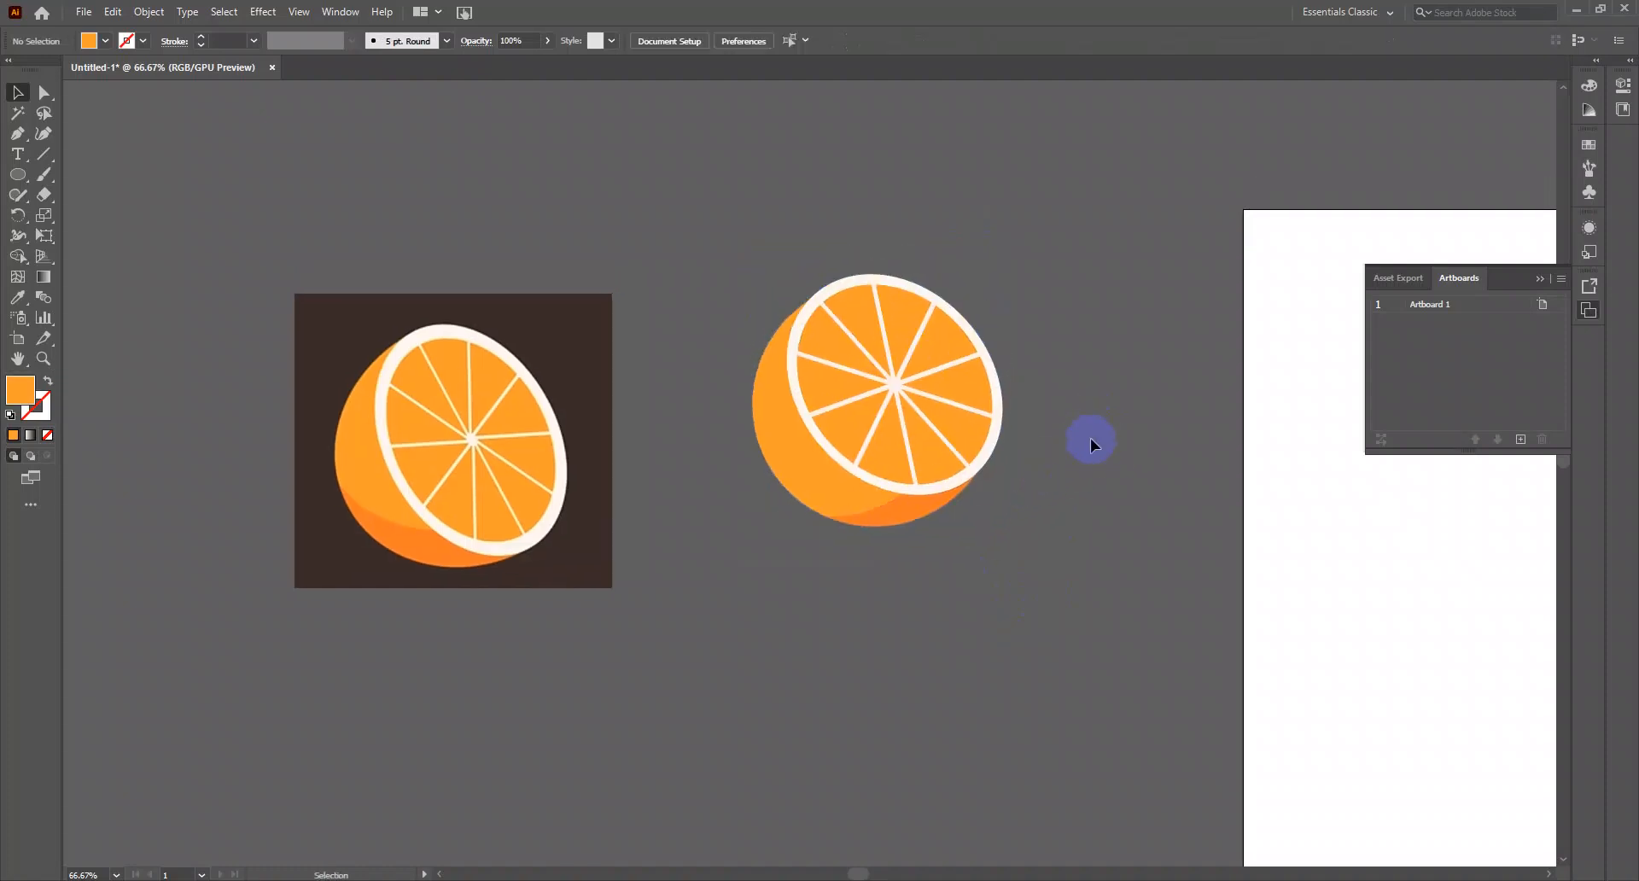
click(878, 504)
click(1009, 566)
click(849, 490)
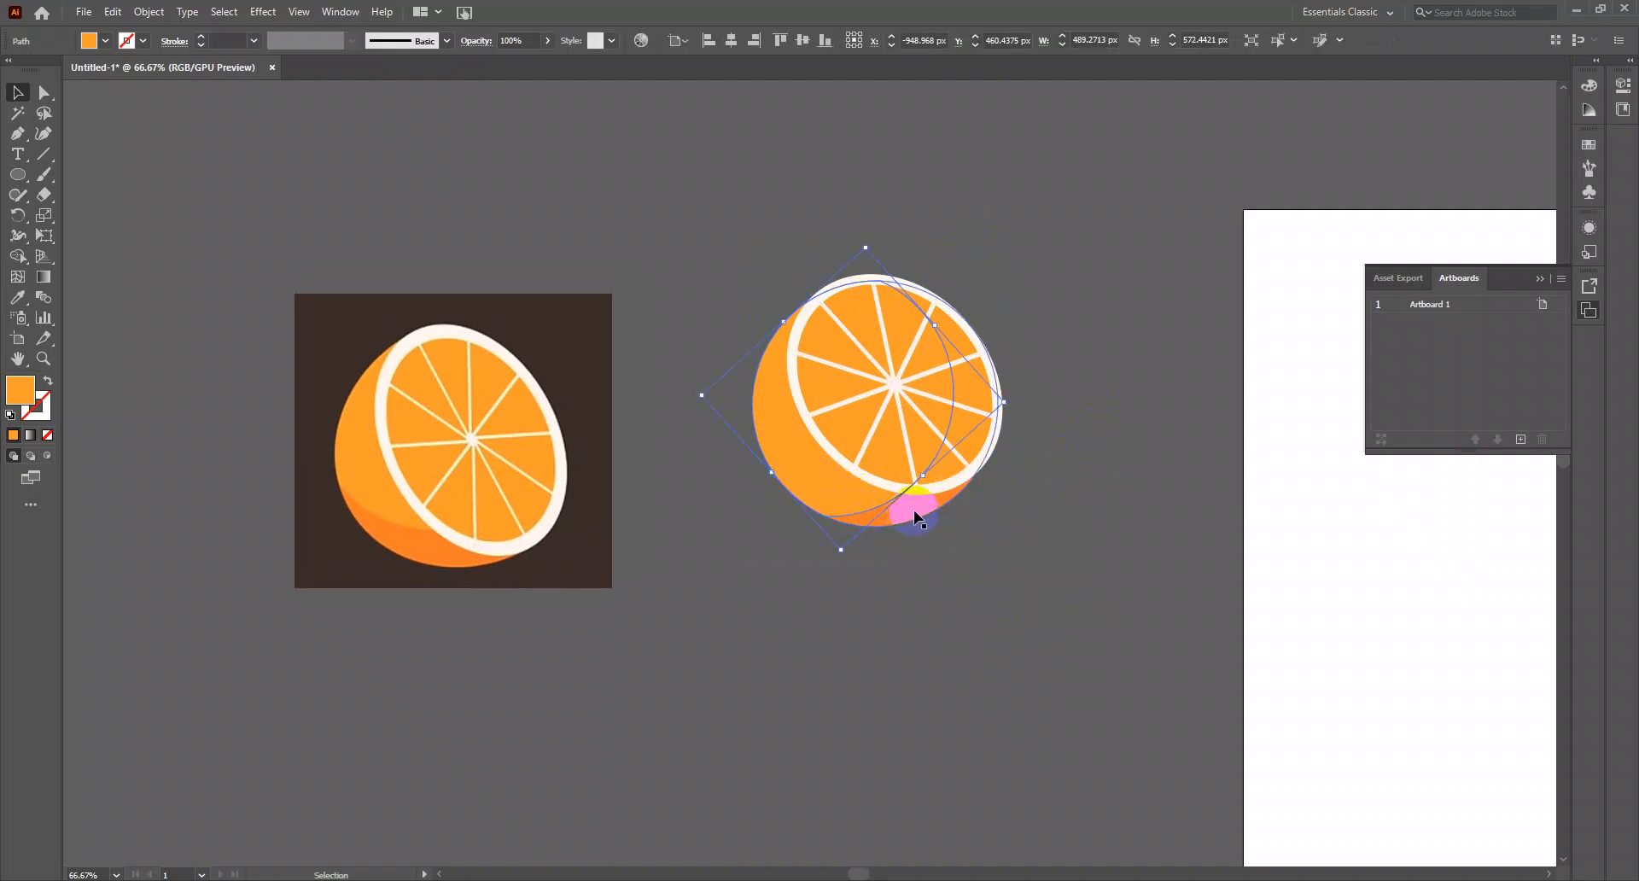
click(1009, 528)
scroll(990, 520, down, 4)
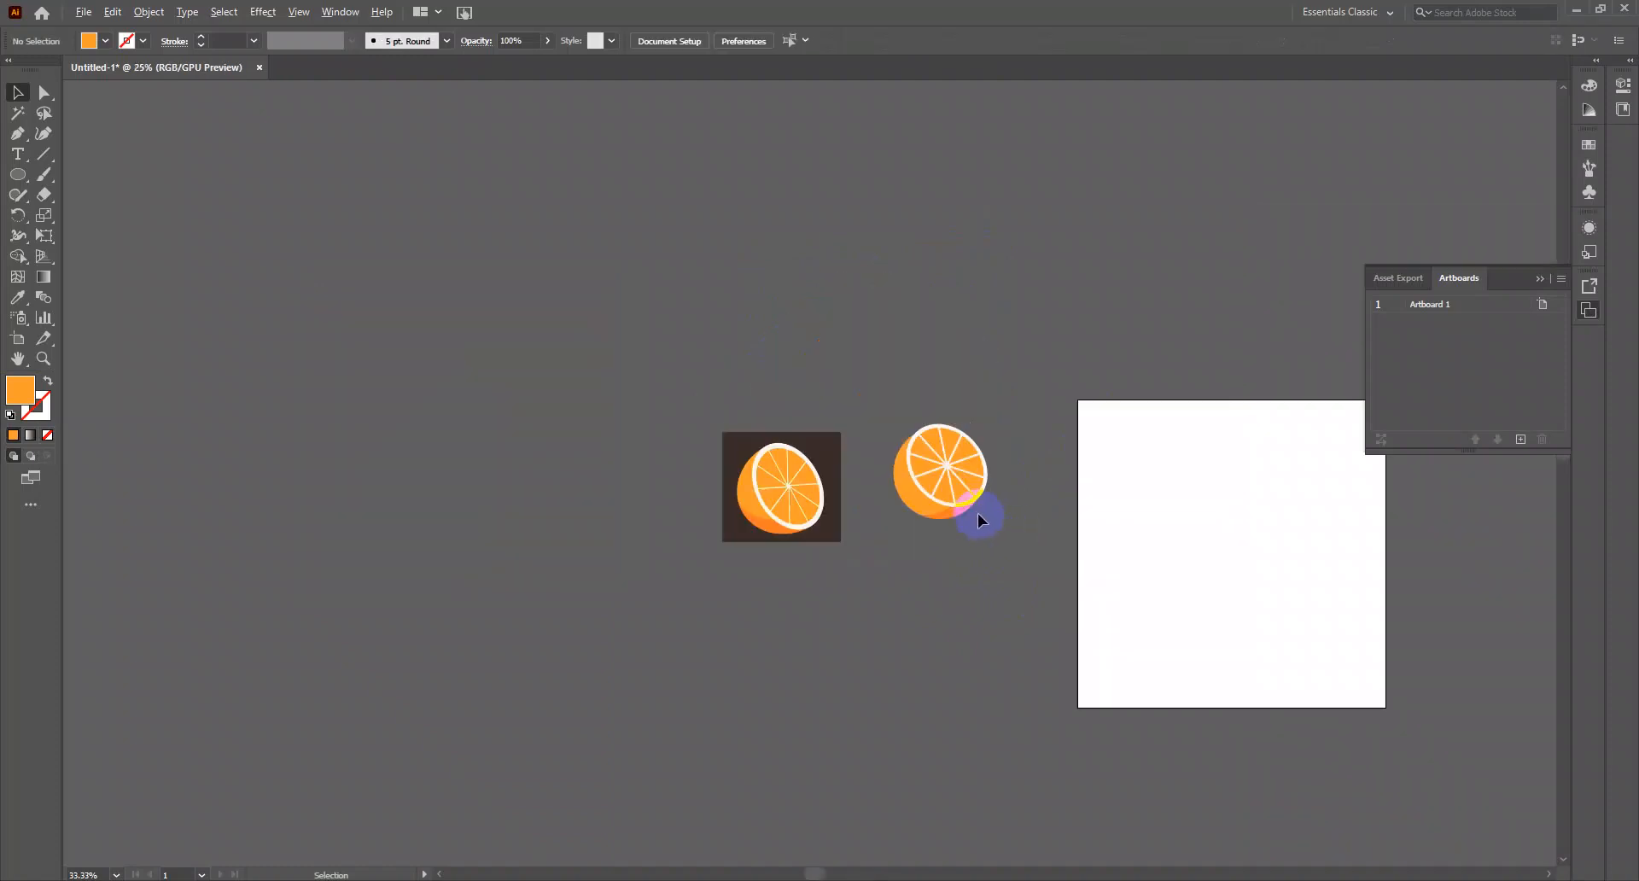
Enlarge the two body shapes to about 615 by 611 px, past the slice's upper-right rim, and deselect them
scroll(734, 516, up, 4)
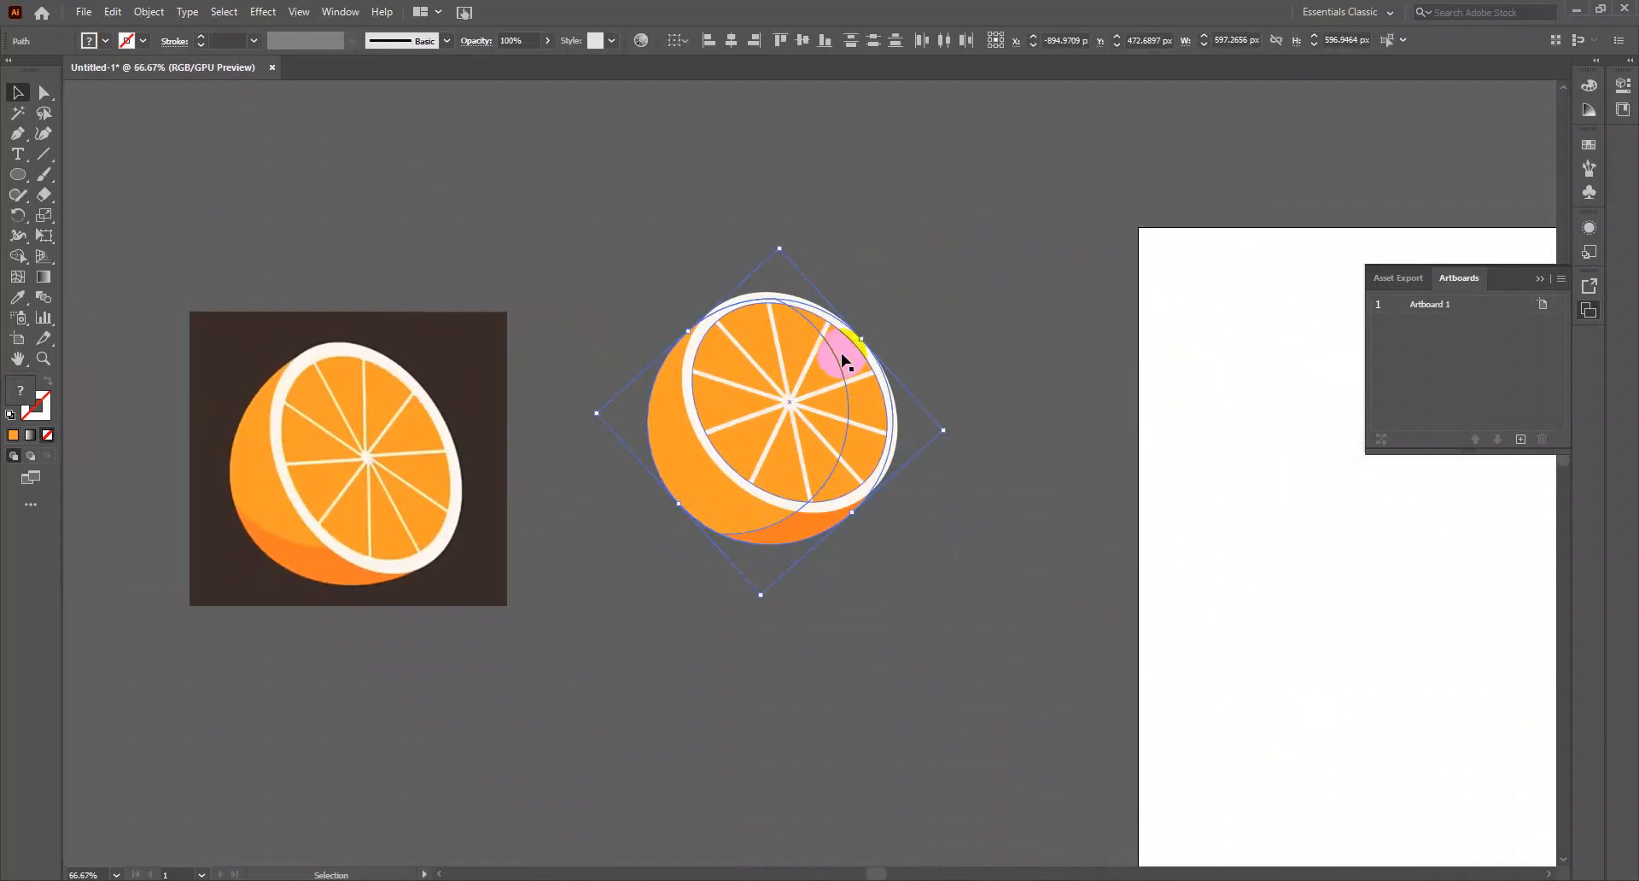
drag(859, 338, 867, 323)
click(1011, 308)
Select the whole fruit and remove the body slivers protruding beyond the slice's upper-right rim with Shape Builder, and deselect it
click(729, 509)
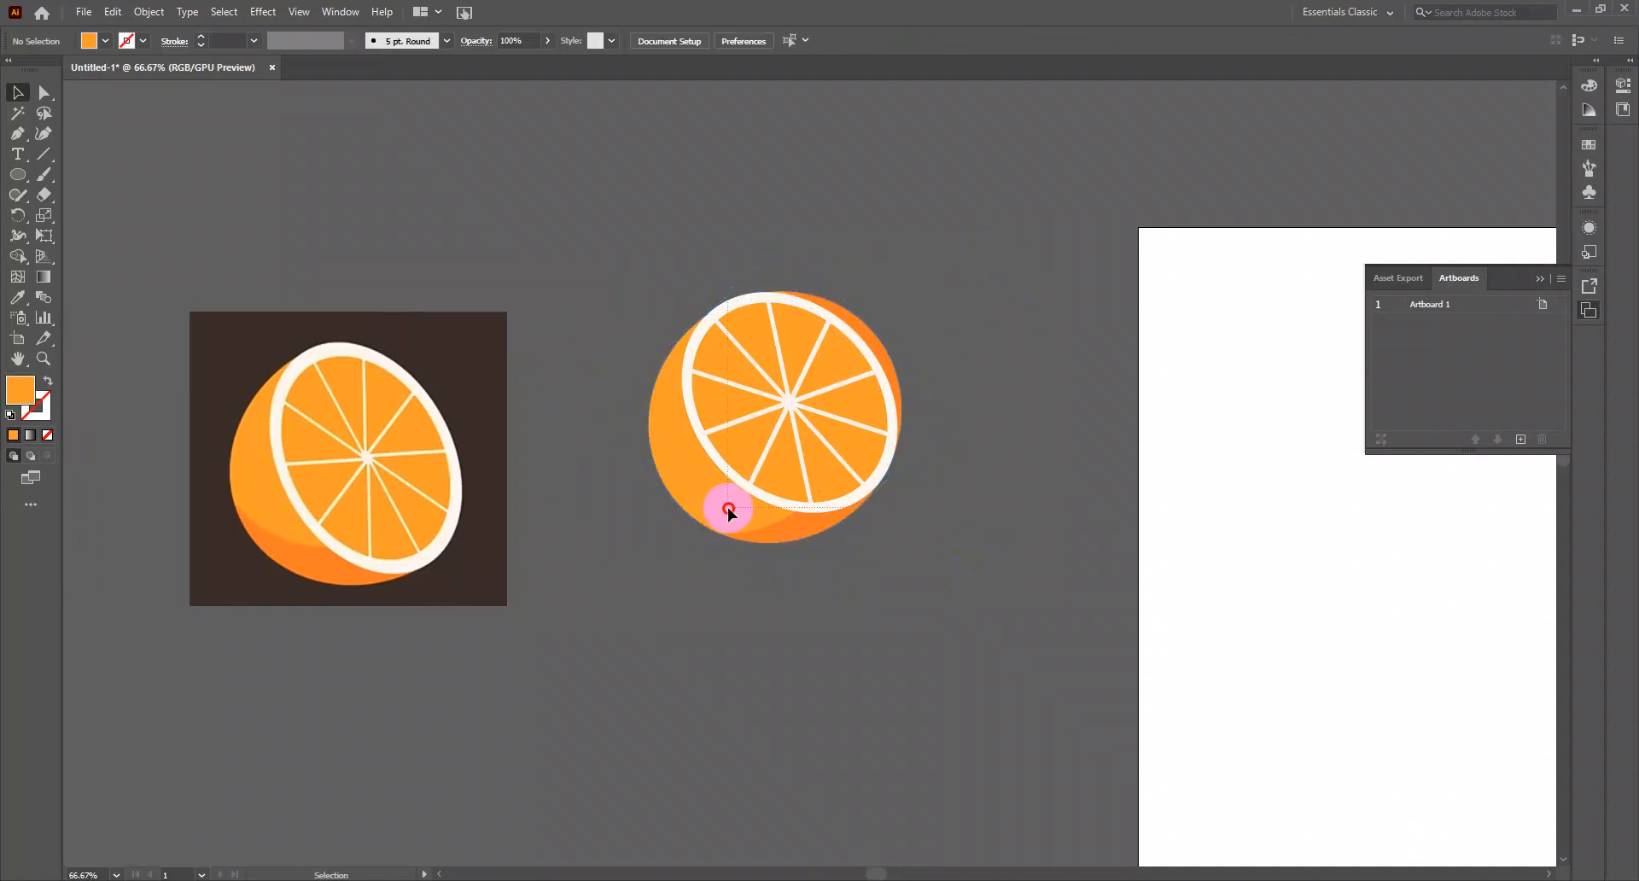
click(14, 257)
scroll(773, 374, up, 3)
alt+click(1002, 217)
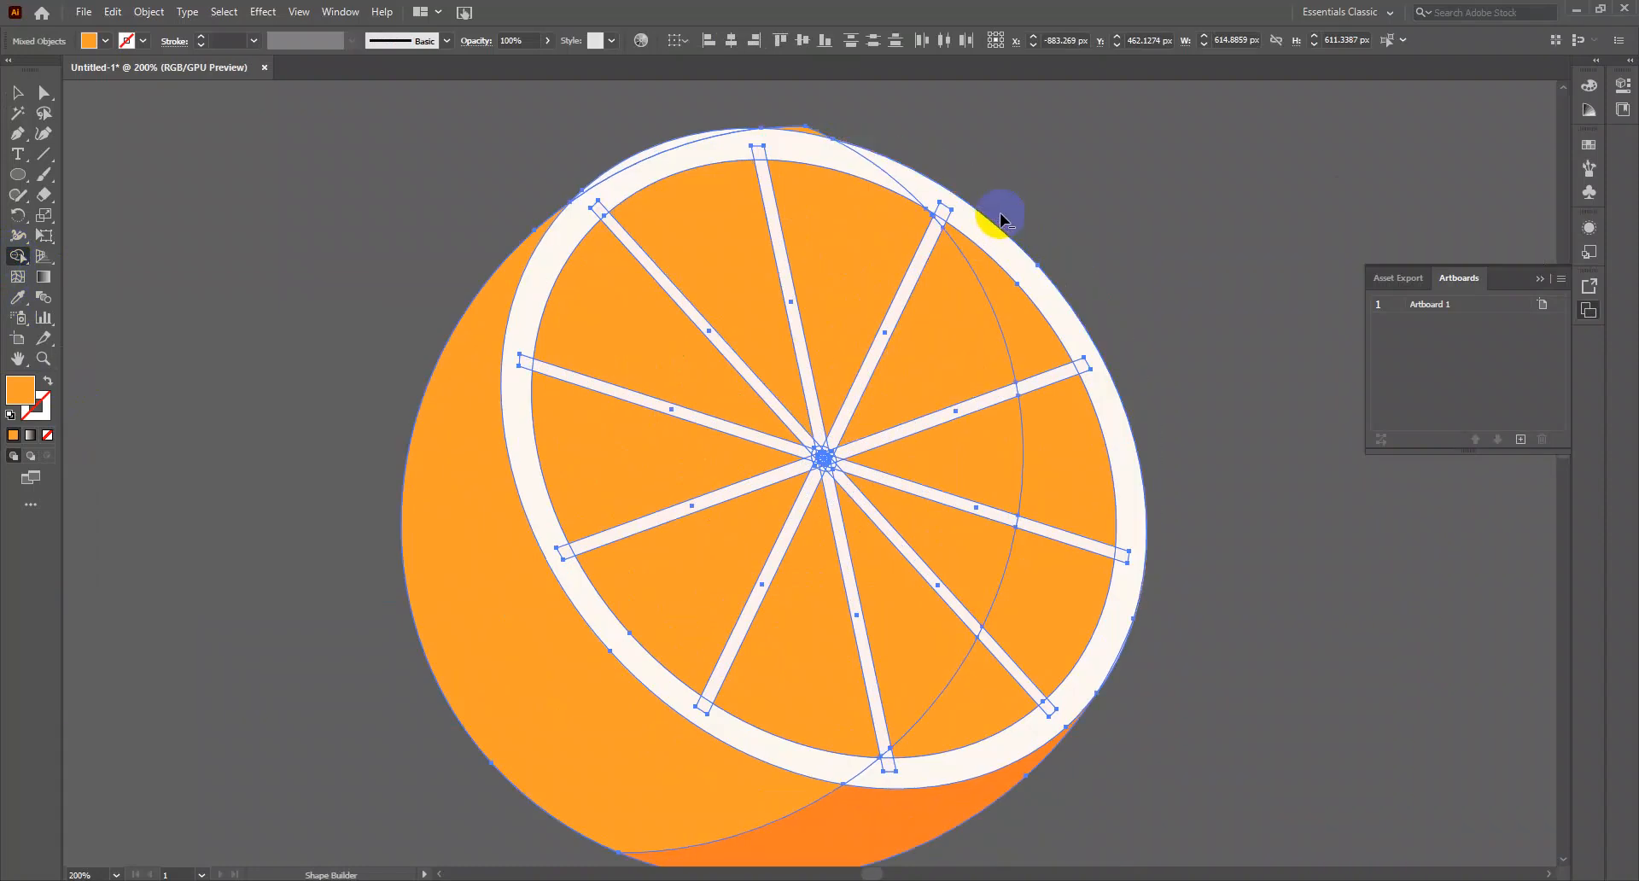
scroll(810, 123, up, 4)
alt+click(780, 143)
scroll(762, 154, down, 4)
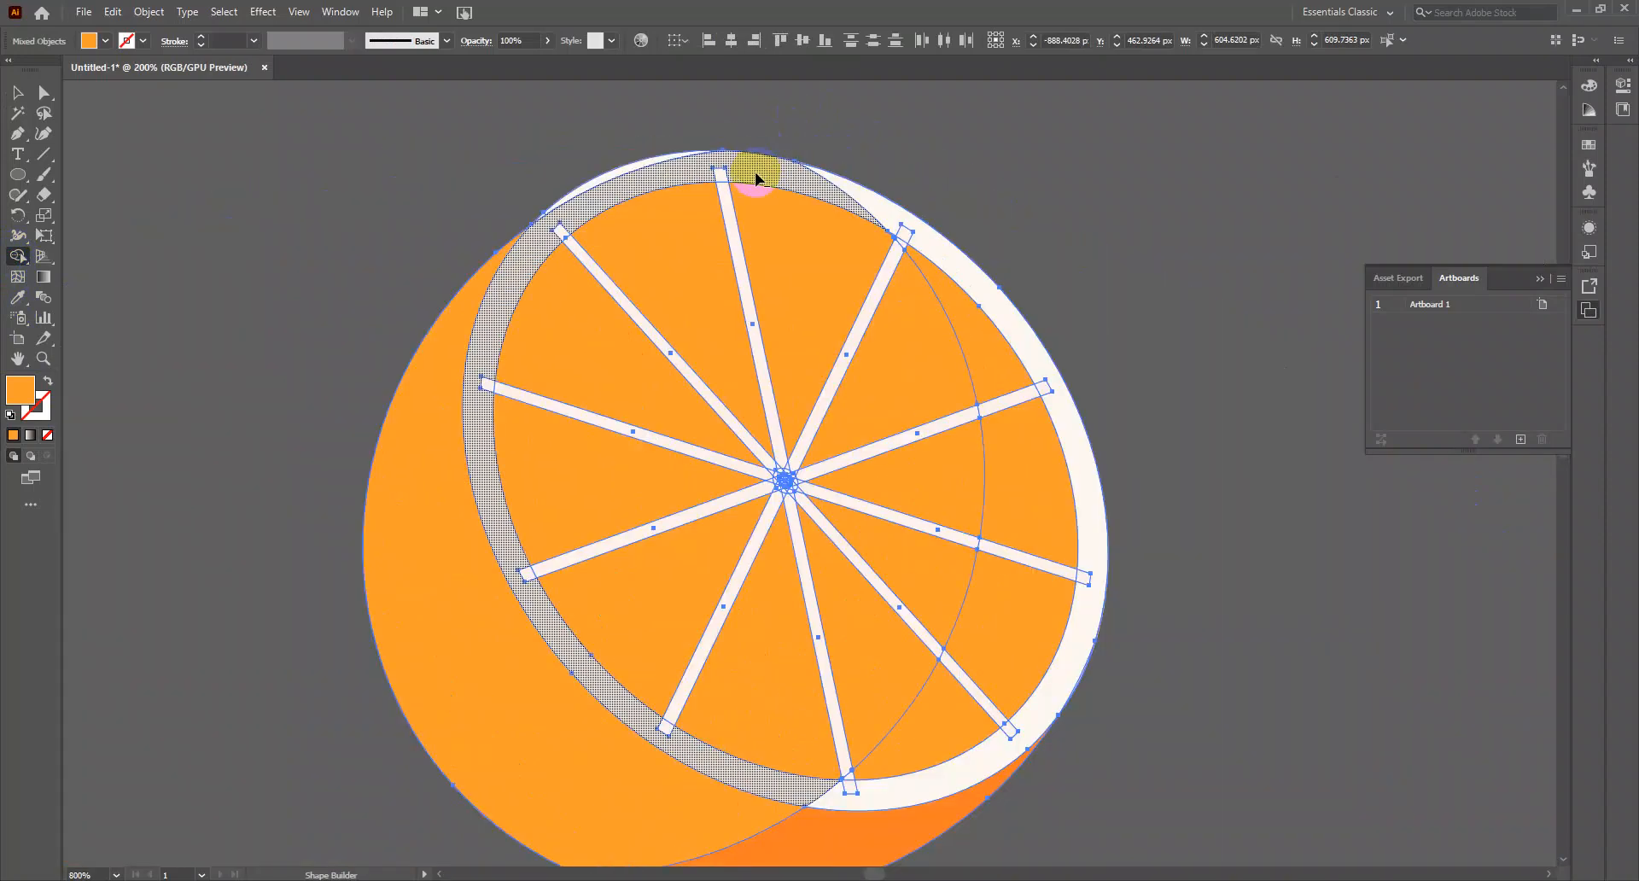
scroll(777, 224, down, 1)
click(17, 92)
click(376, 263)
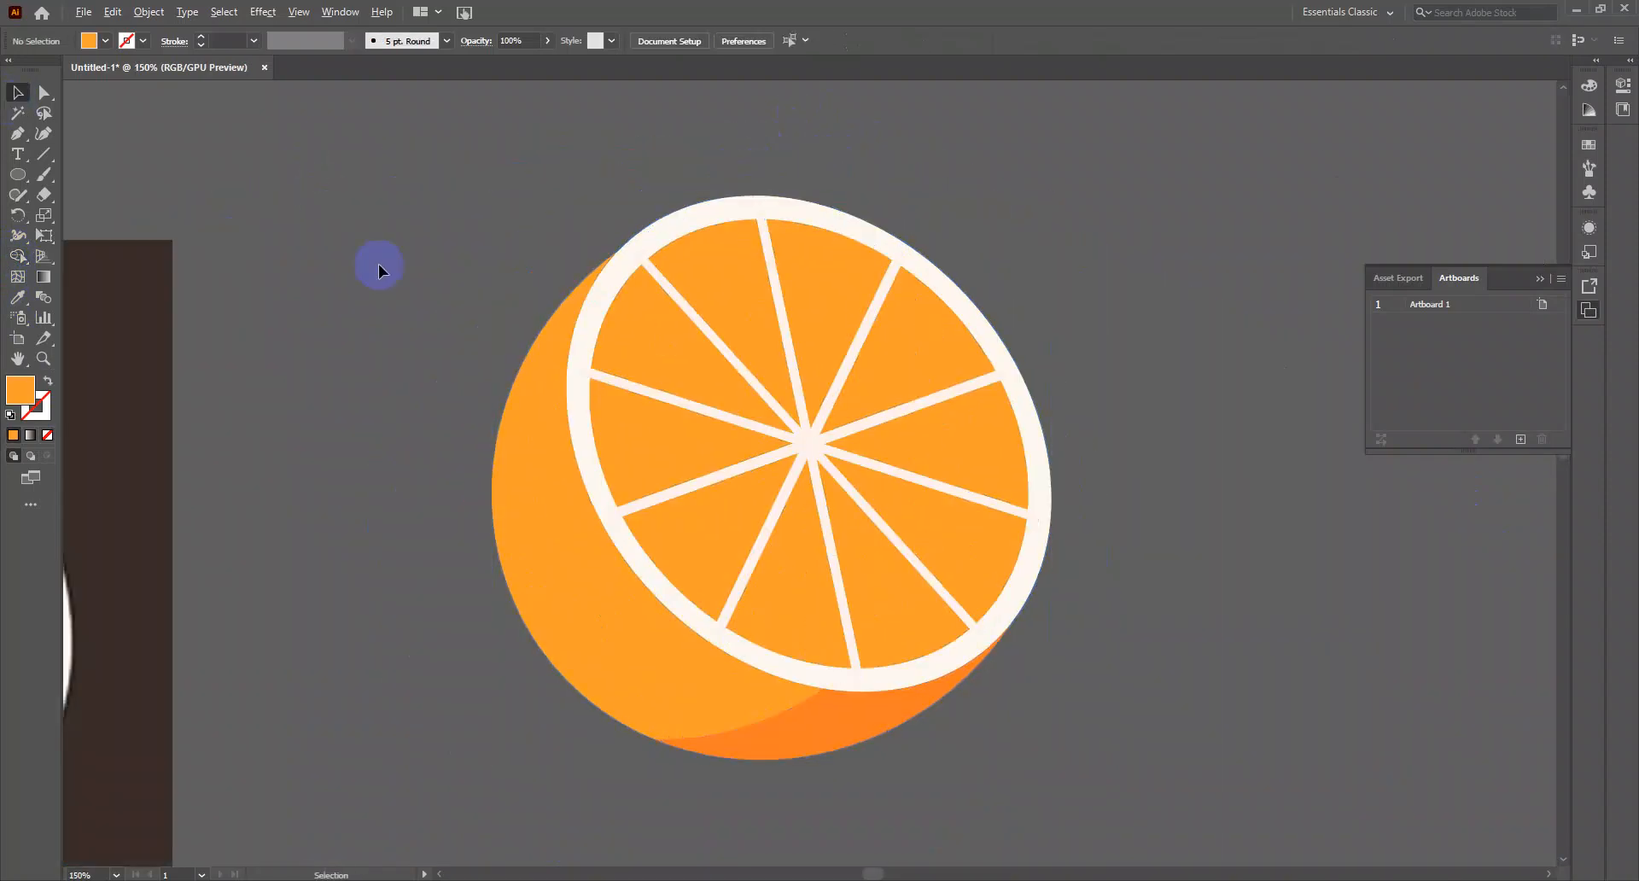
Rotate and reposition the lighter orange body shape so it overhangs the dark body's left edge
scroll(378, 274, down, 2)
drag(385, 280, 536, 239)
scroll(549, 233, down, 1)
drag(787, 244, 786, 273)
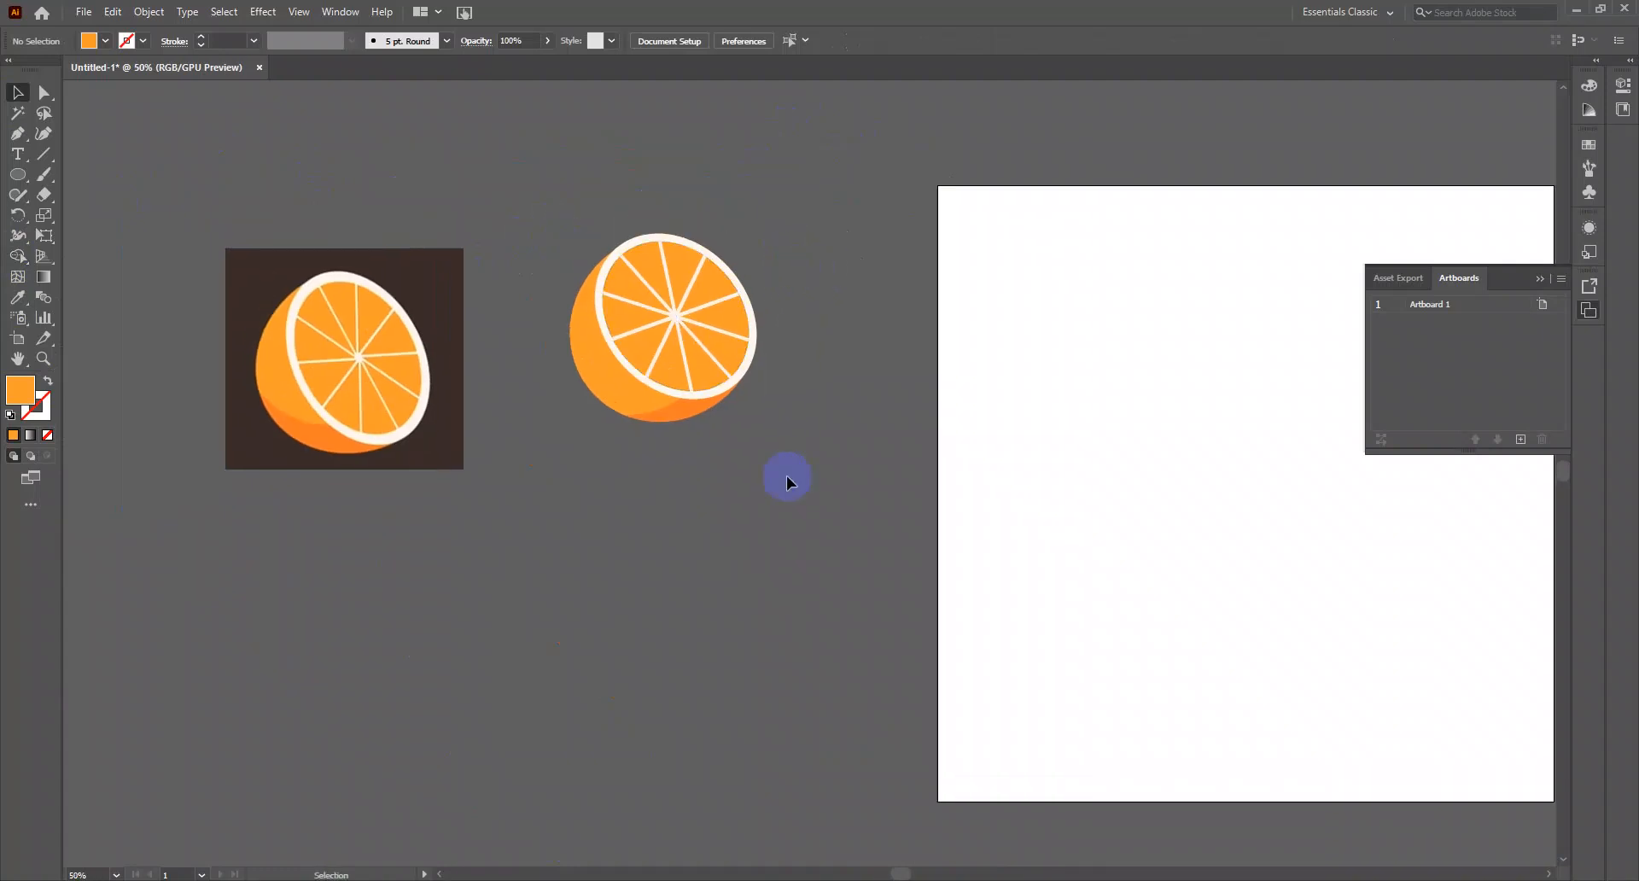
click(637, 404)
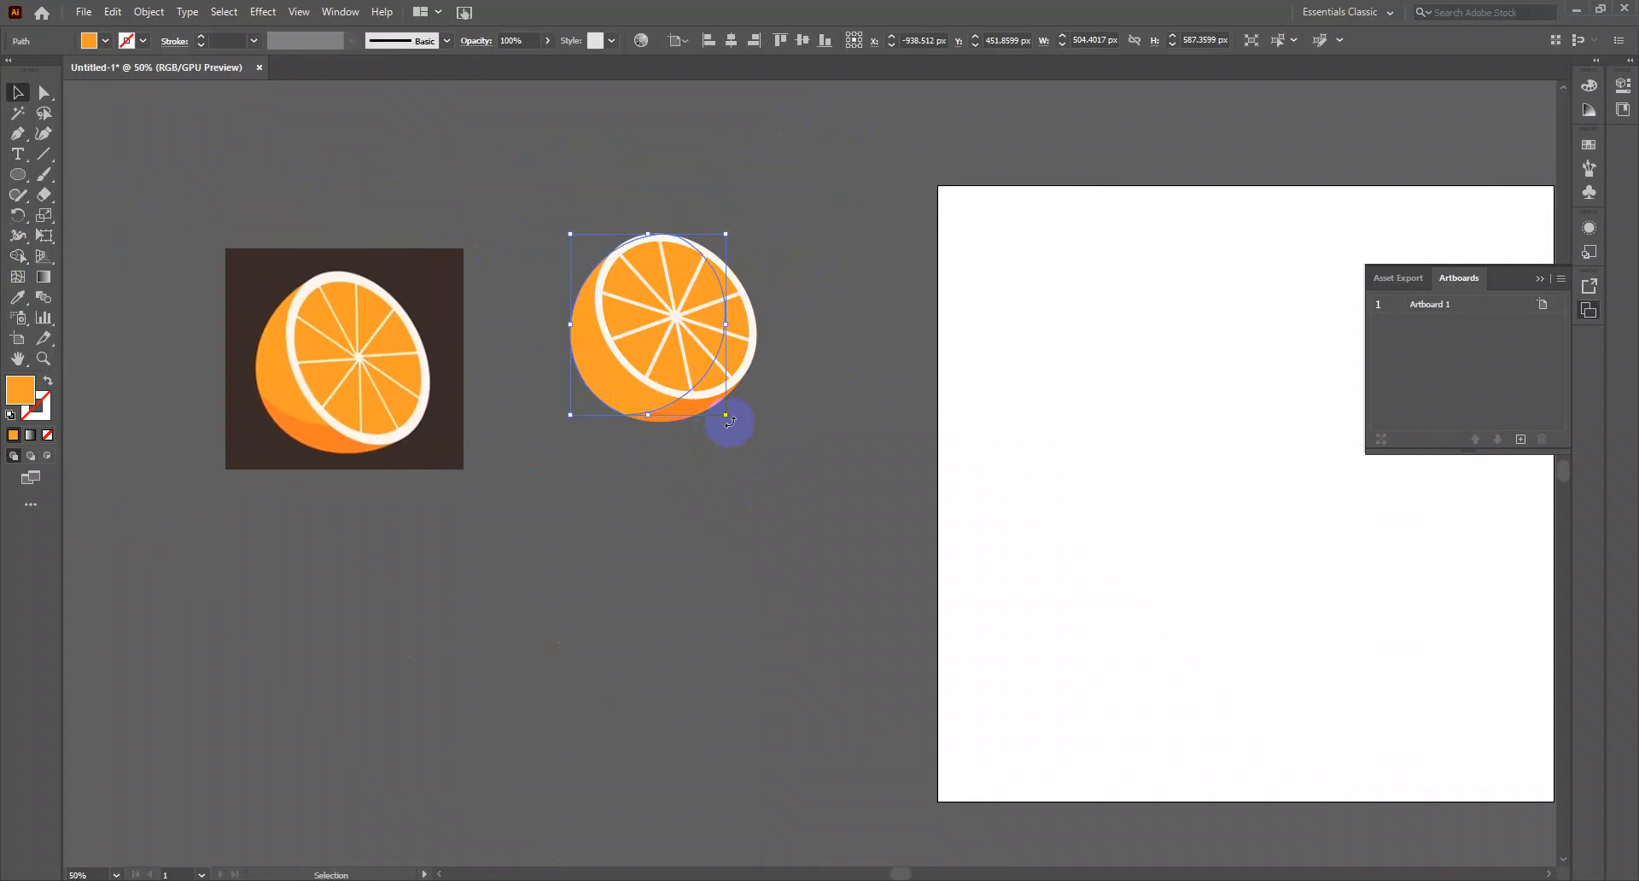
drag(728, 421, 620, 455)
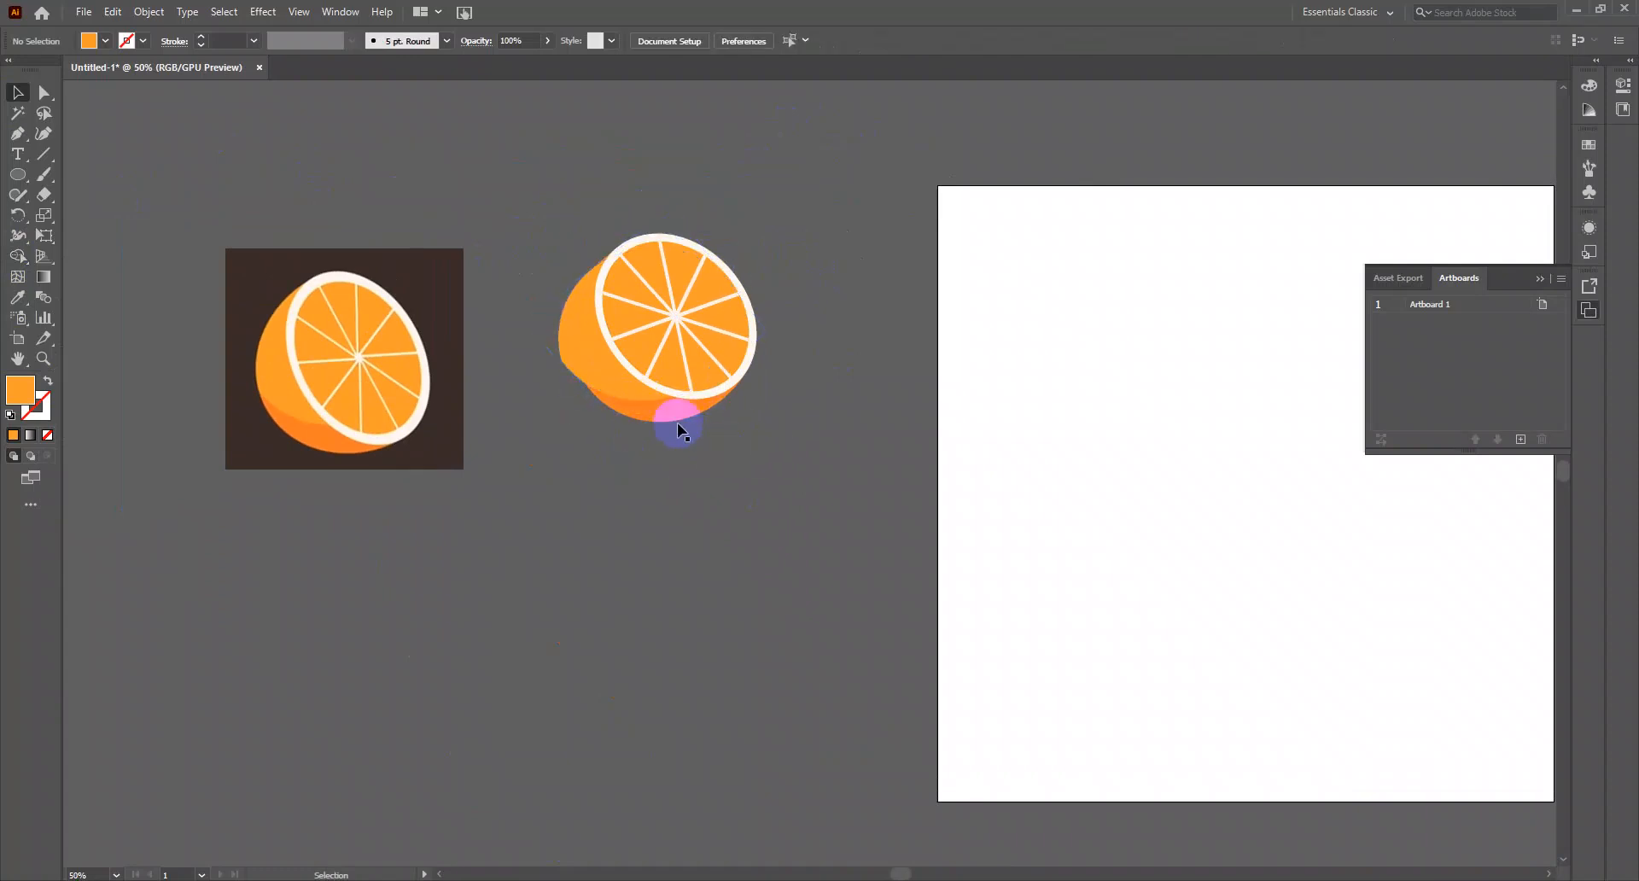
Select both body shapes and remove the lighter orange overhang outside the dark body with Shape Builder, and deselect them
scroll(622, 386, up, 1)
drag(690, 147, 692, 135)
shift+click(700, 424)
key(shift+m)
alt+click(543, 316)
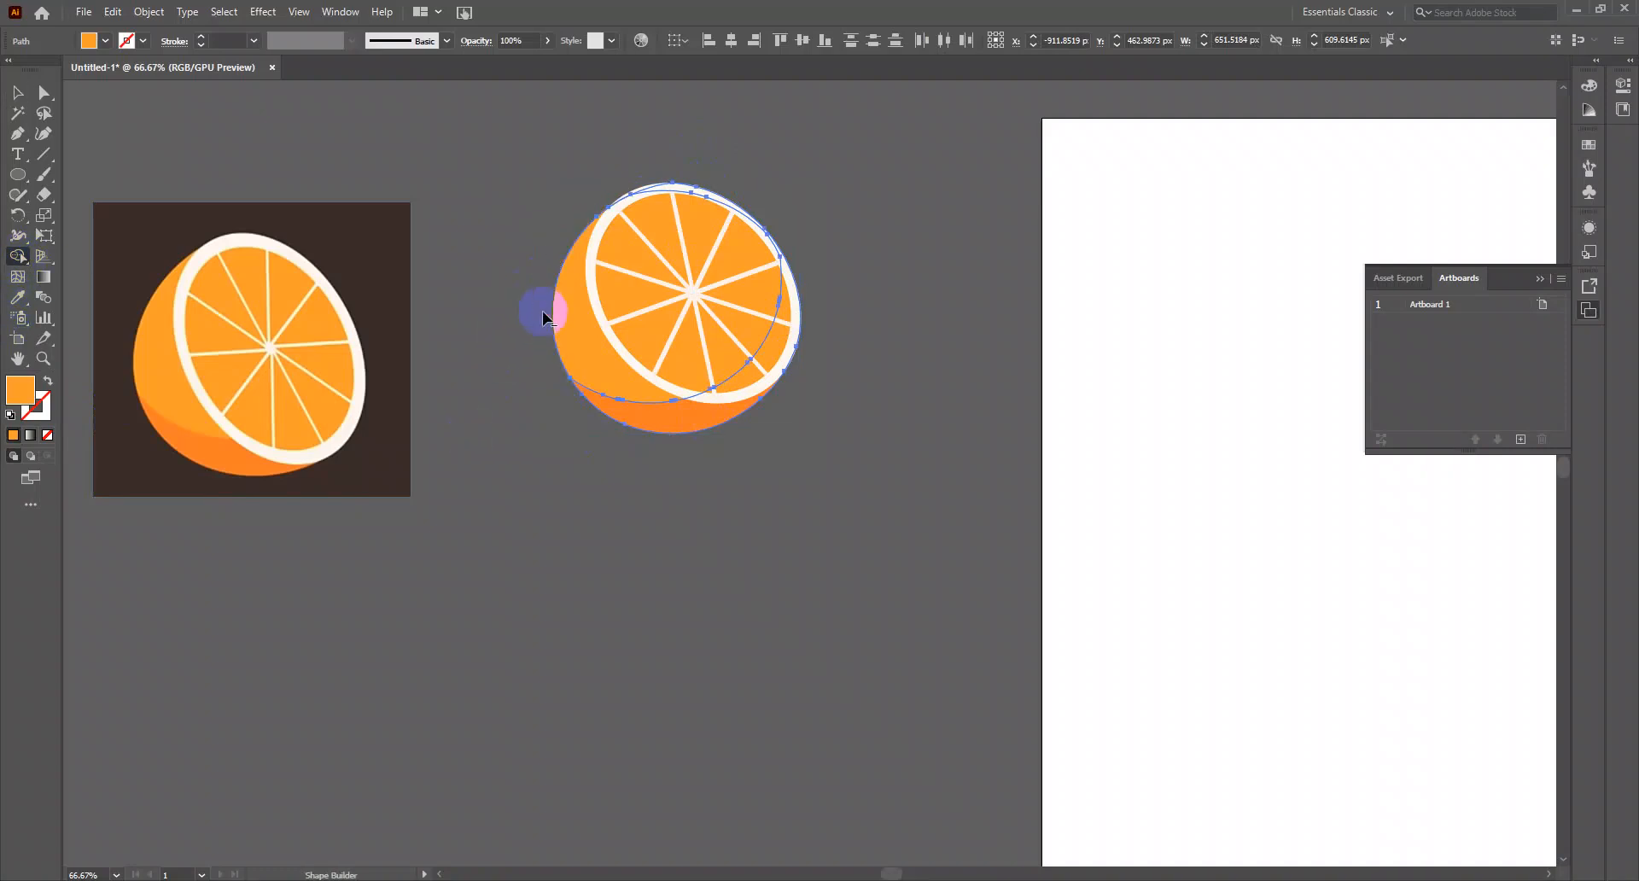
click(300, 159)
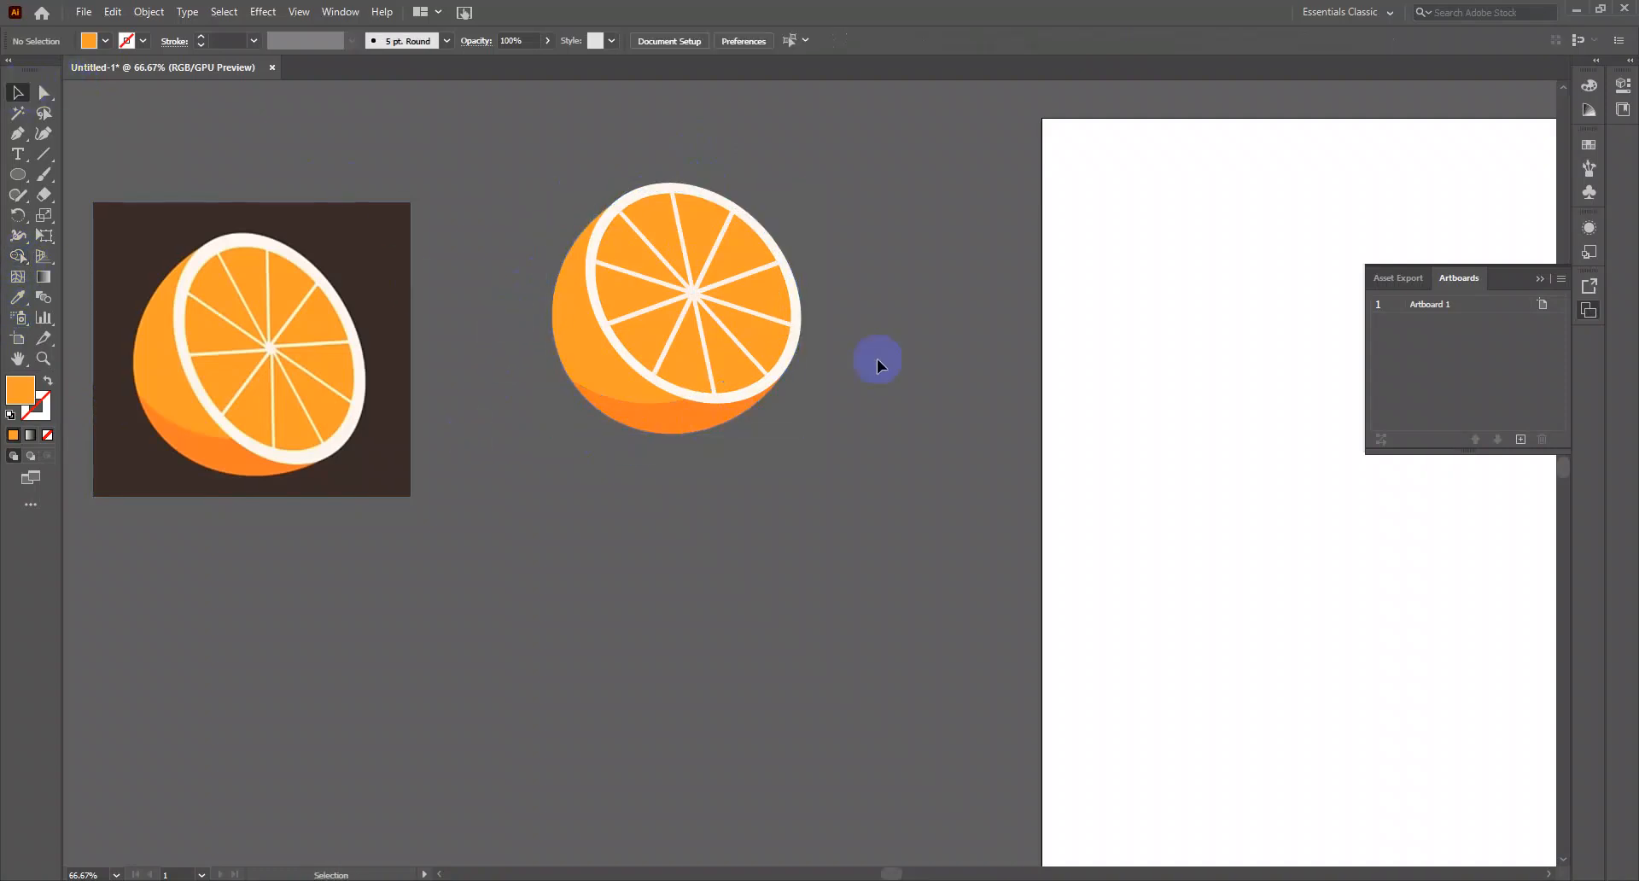
scroll(894, 347, down, 1)
drag(905, 210, 715, 446)
click(898, 395)
drag(868, 374, 904, 381)
drag(717, 439, 652, 496)
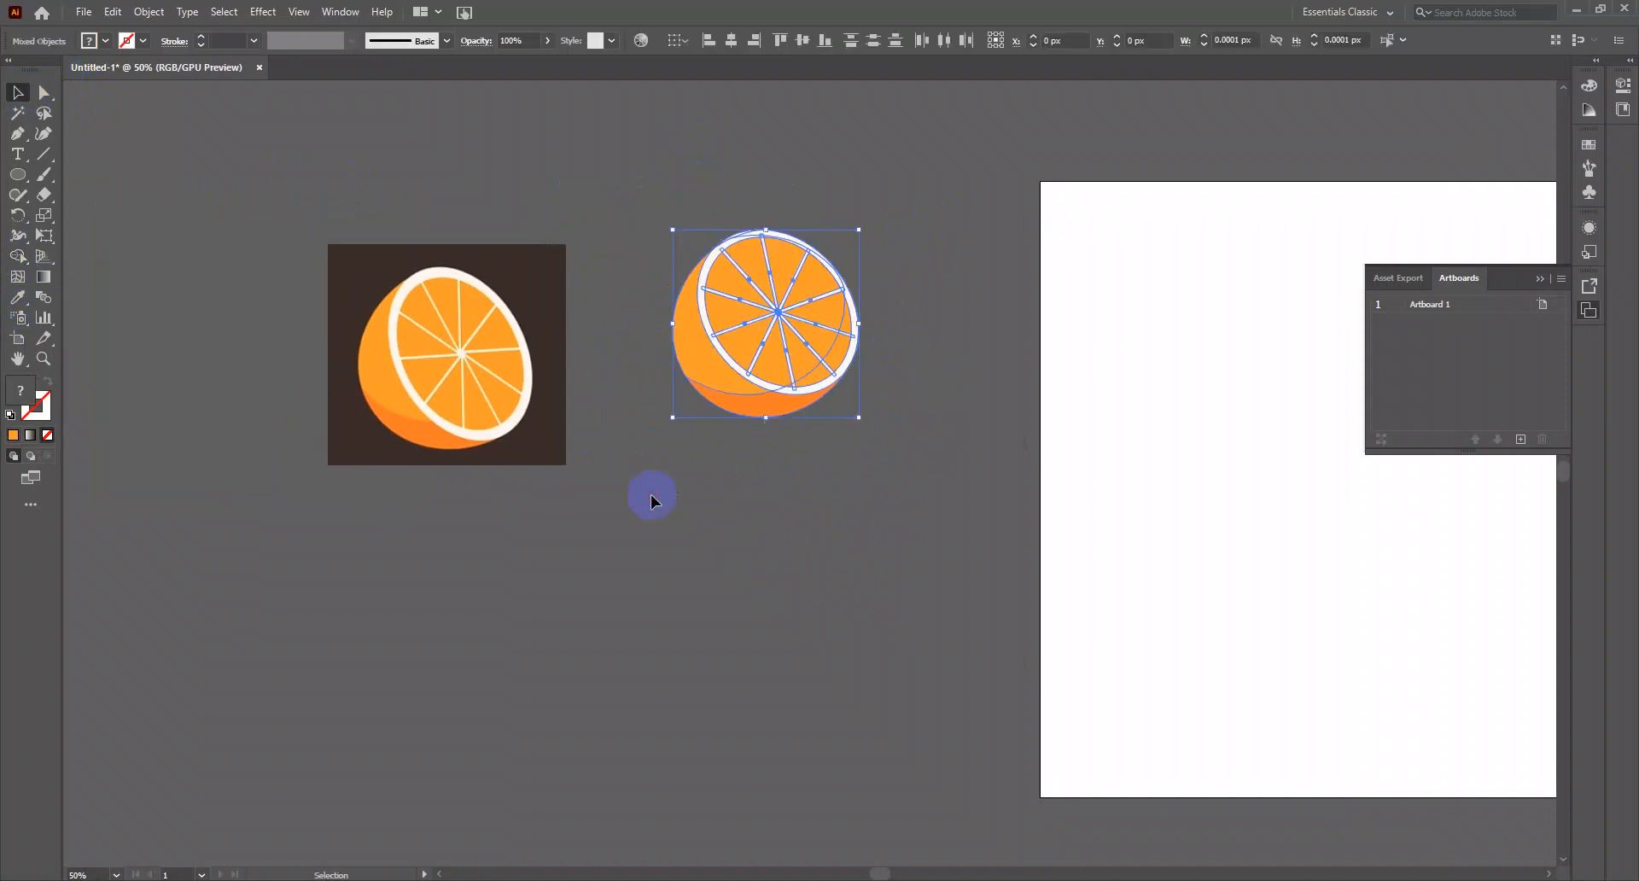
key(ctrl+g)
click(917, 320)
Squeeze the slice group slightly narrower from its left side, and deselect it
click(794, 325)
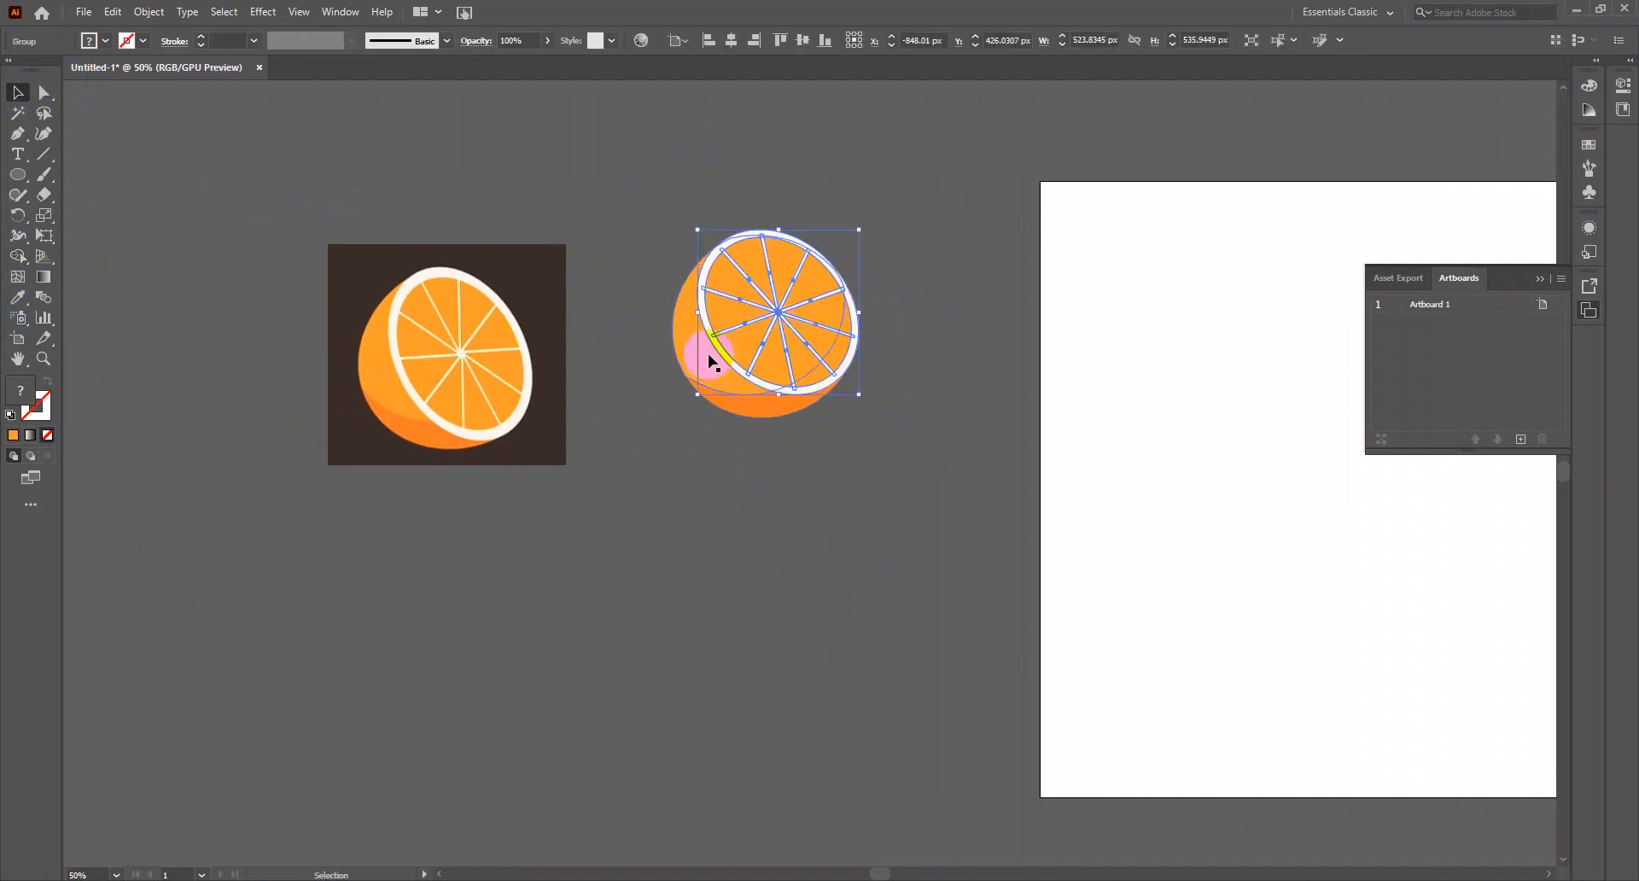
drag(699, 313, 703, 313)
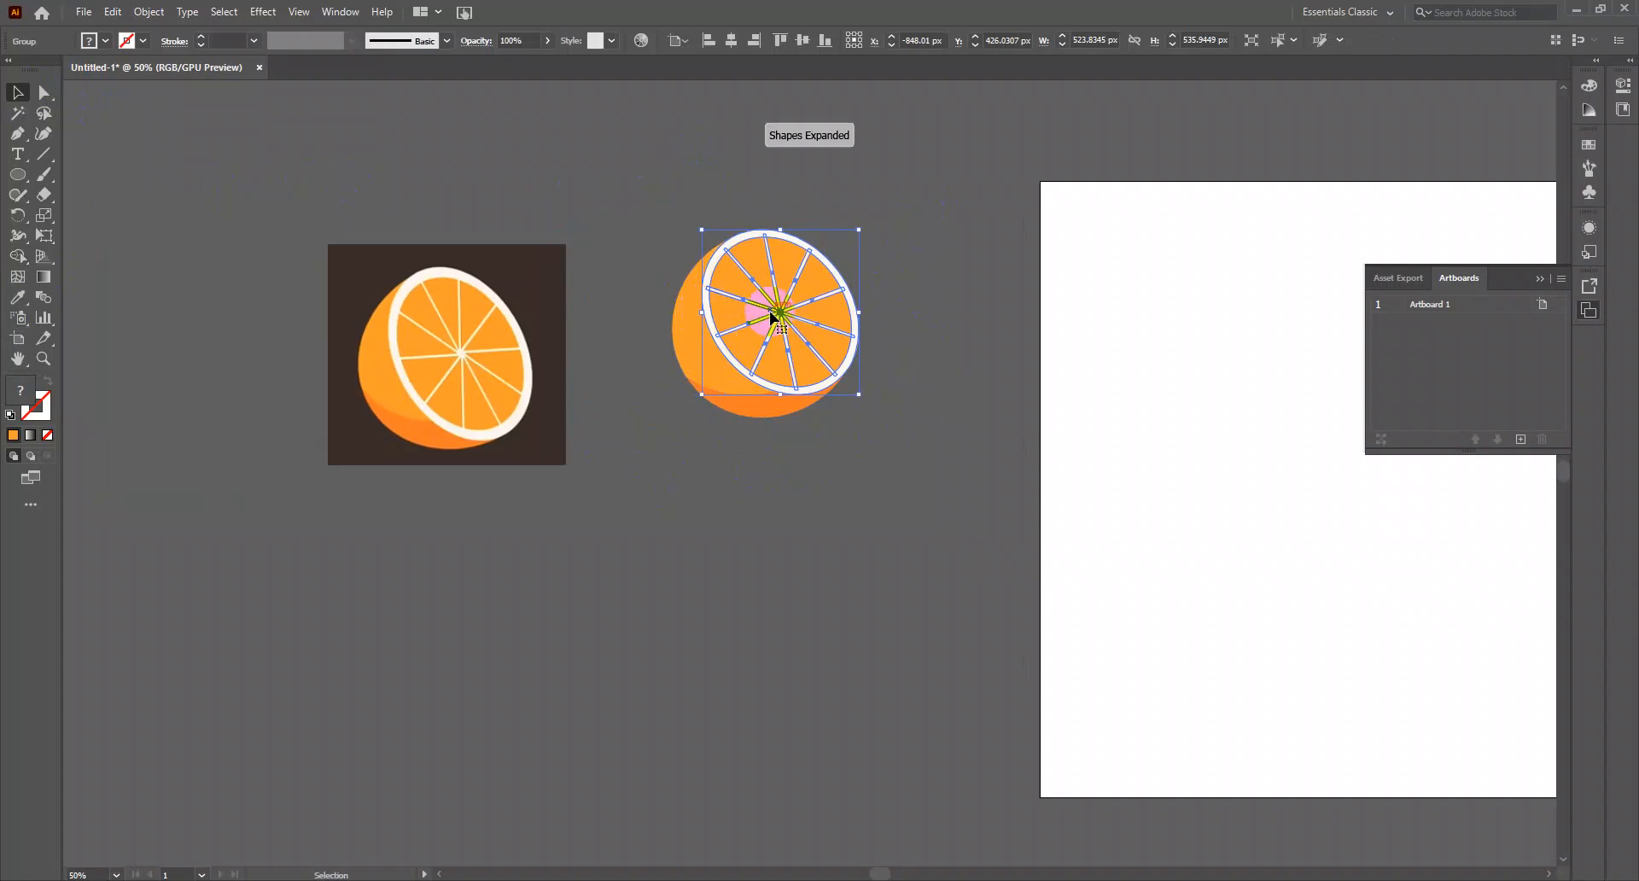
click(963, 261)
scroll(926, 275, down, 1)
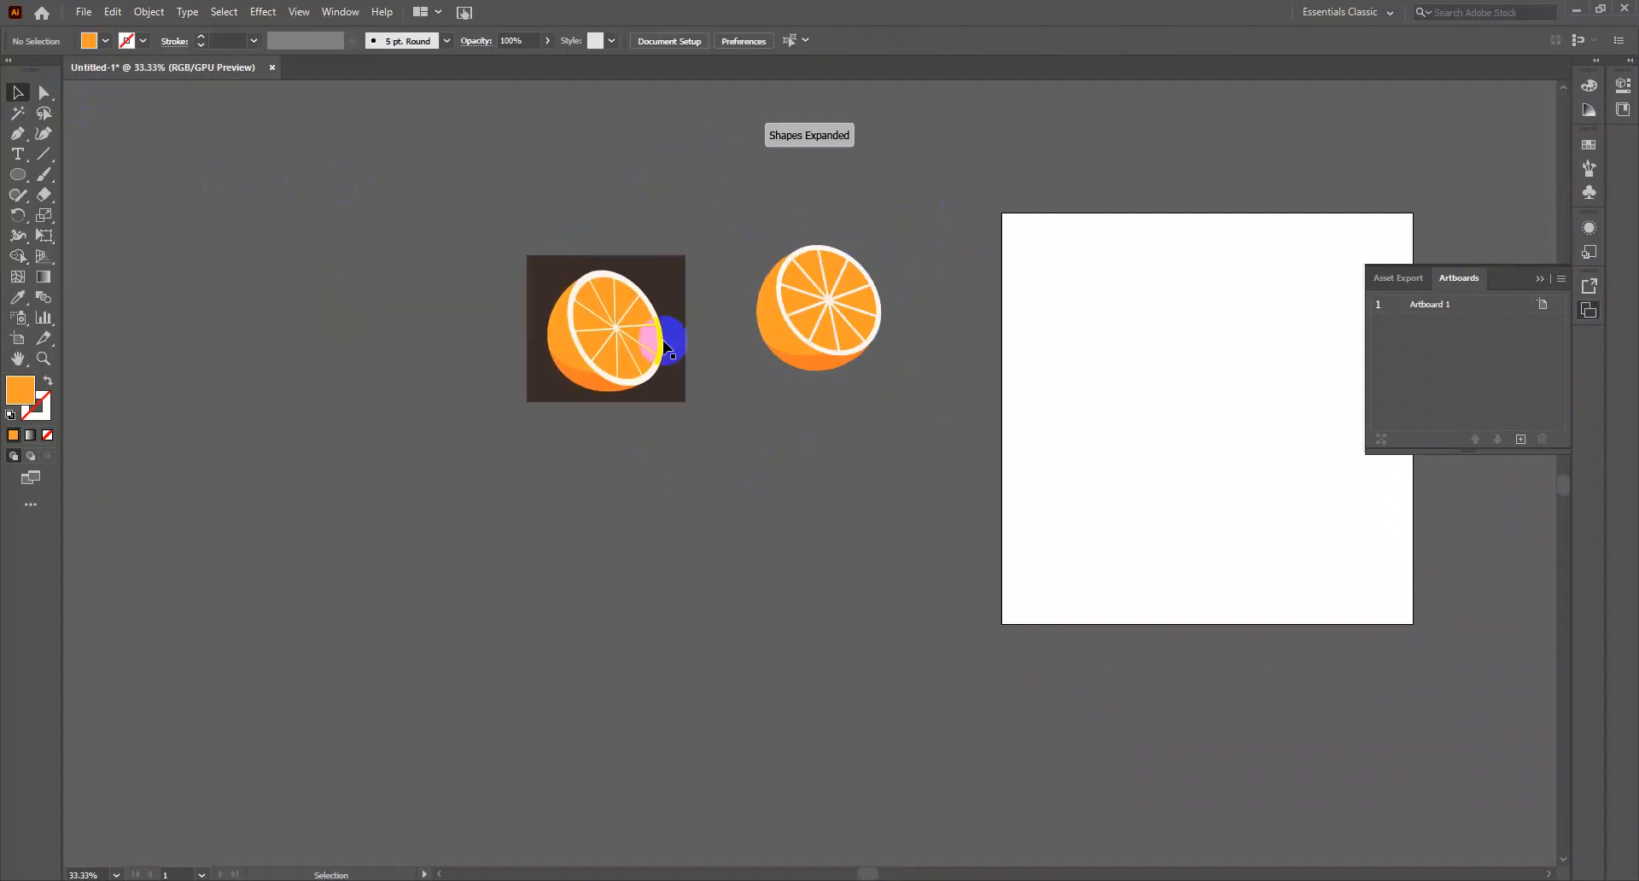